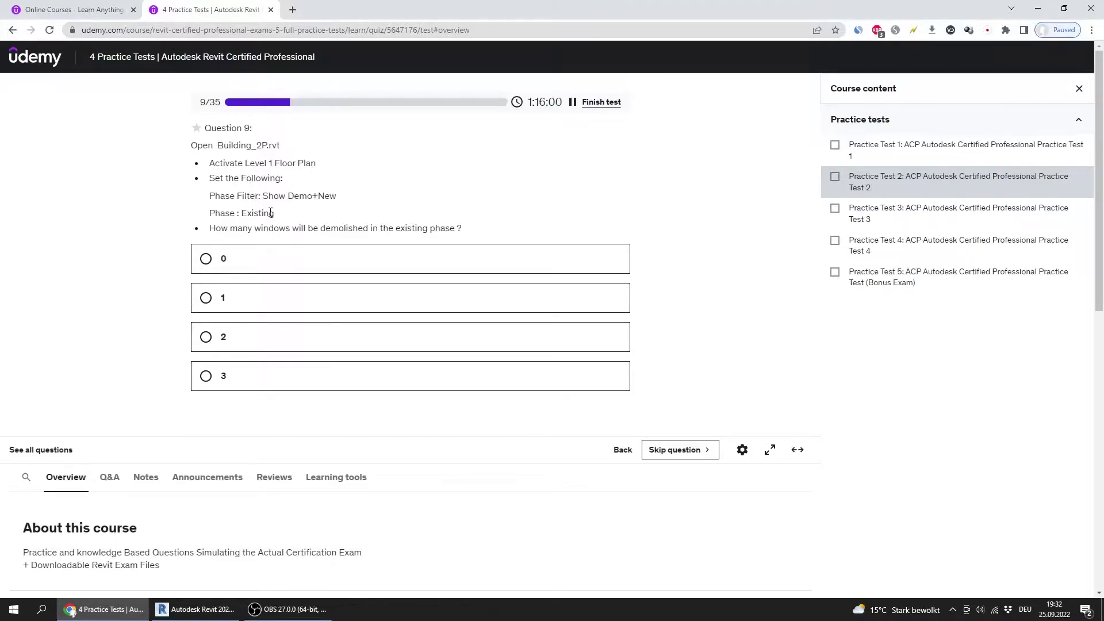
# Step: Switch to Revit and close the legends.rvt project without saving its changes
pyautogui.moveTo(277, 215); pyautogui.dragTo(204, 197)
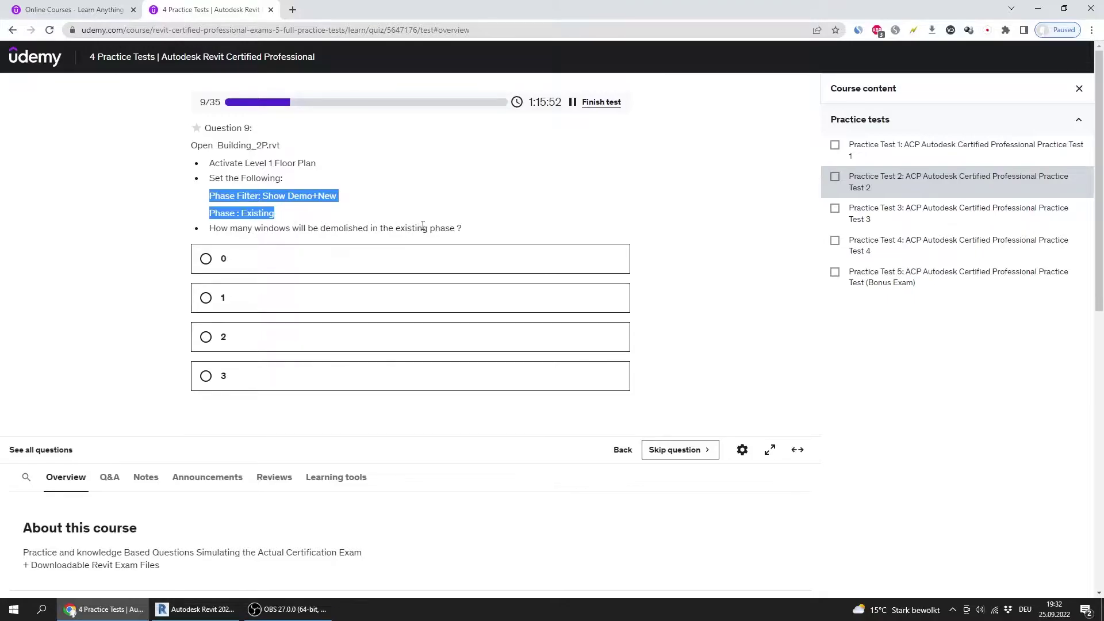
pyautogui.click(195, 608)
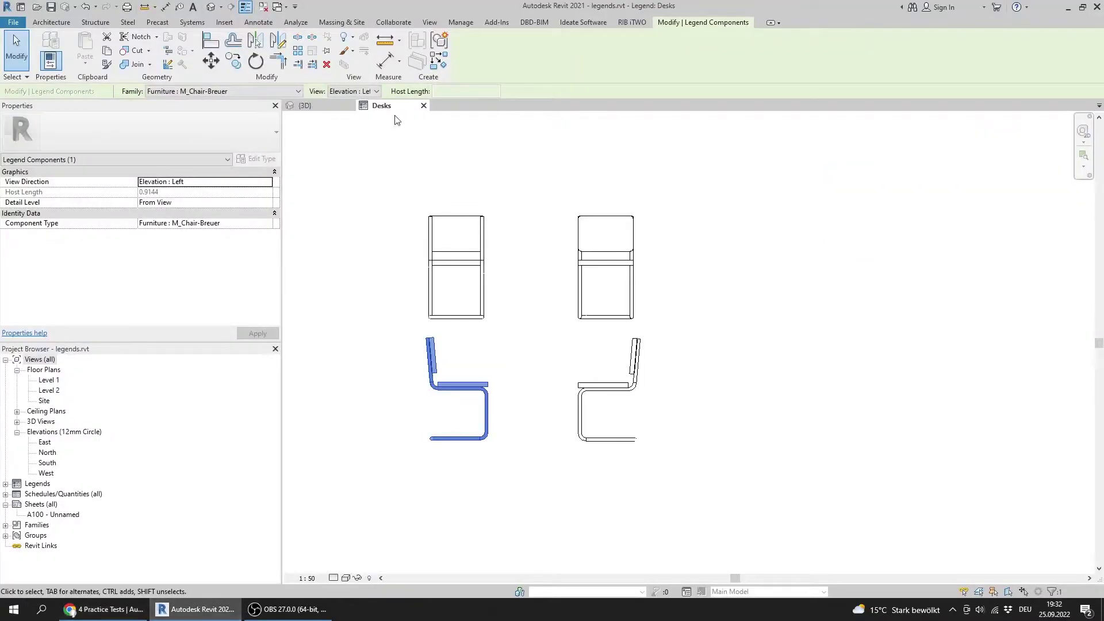
pyautogui.click(423, 105)
pyautogui.click(350, 105)
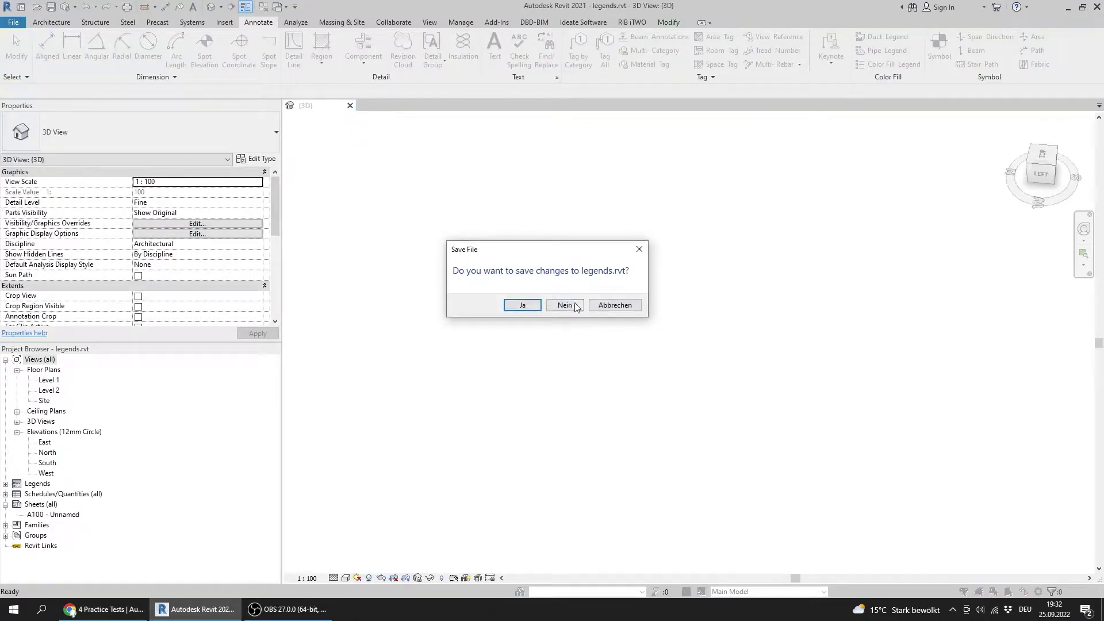
pyautogui.click(566, 305)
# Step: Open the Building_2P.rvt project from the Practice Test 2 folder
pyautogui.click(74, 151)
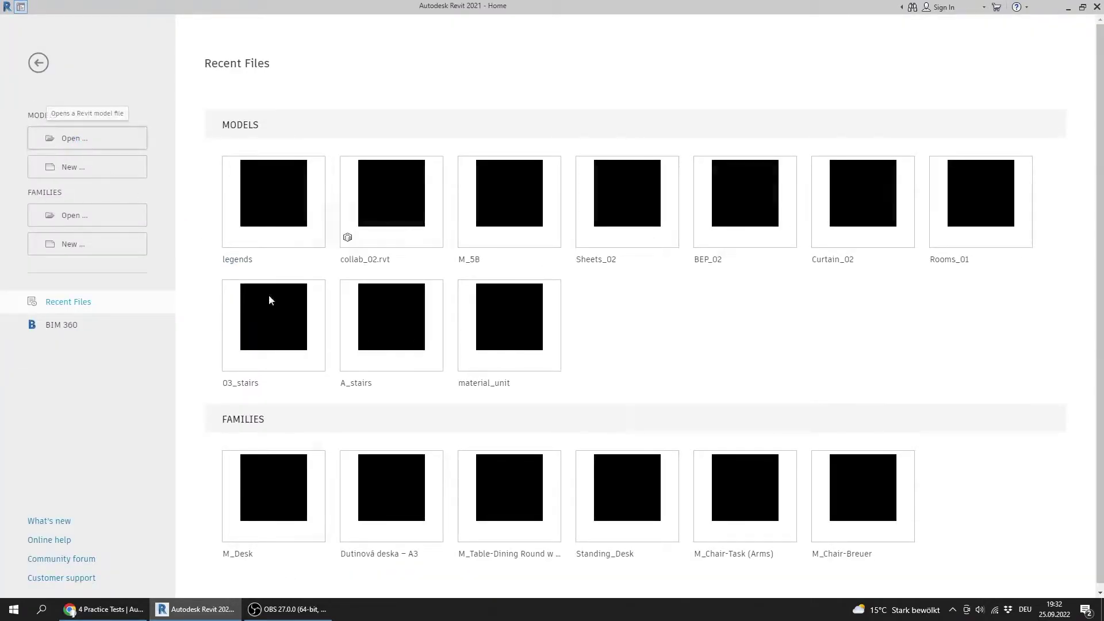
pyautogui.click(70, 611)
pyautogui.click(196, 609)
pyautogui.click(397, 334)
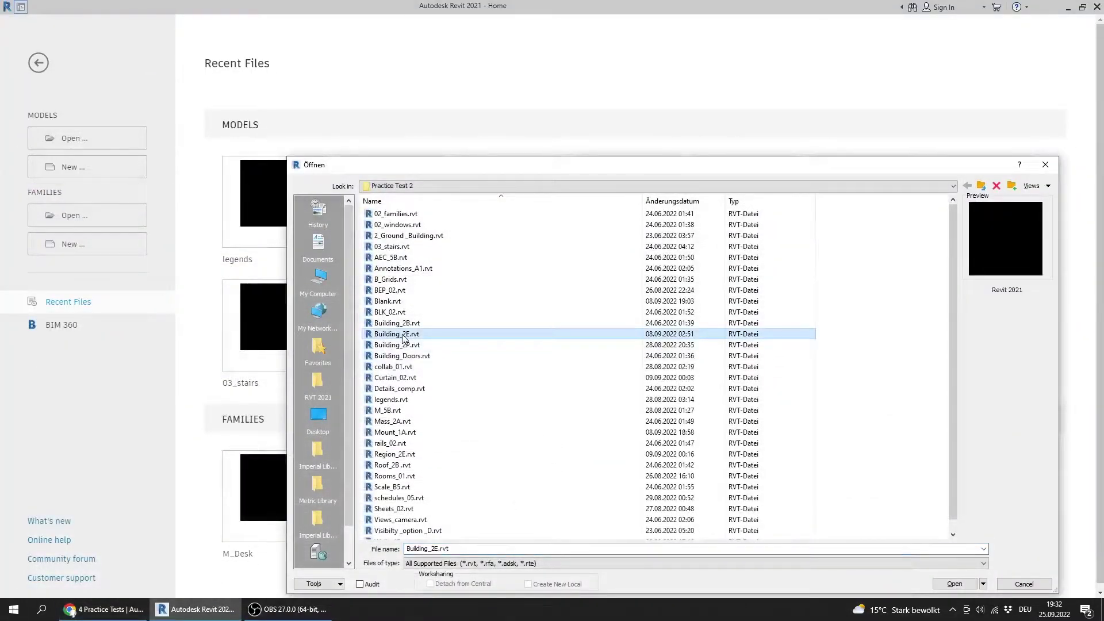
pyautogui.press('Down')
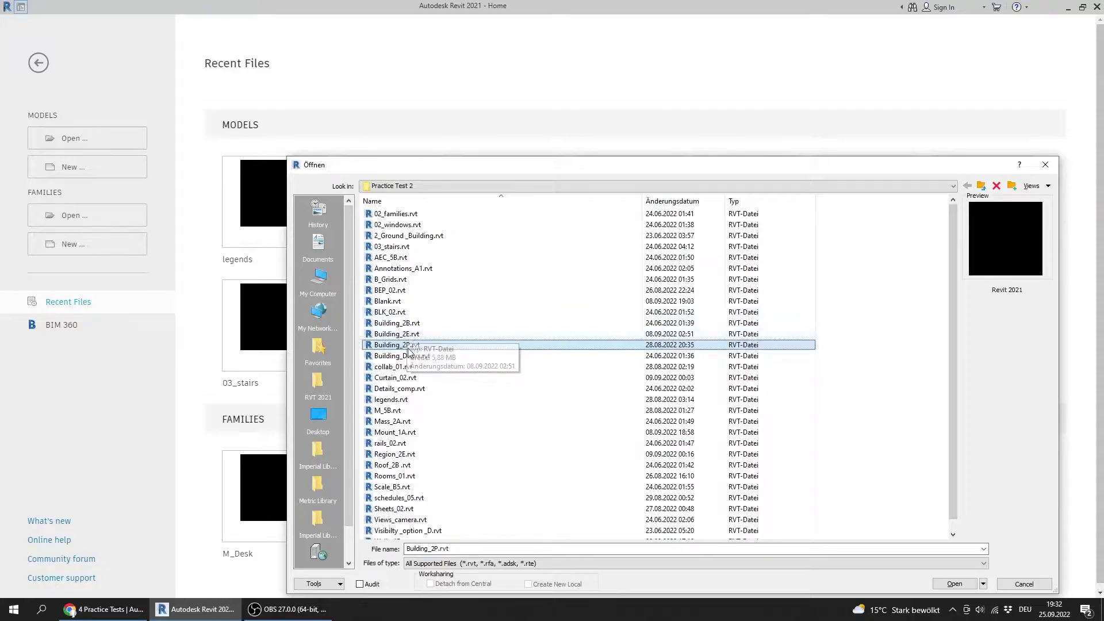
pyautogui.doubleClick(411, 346)
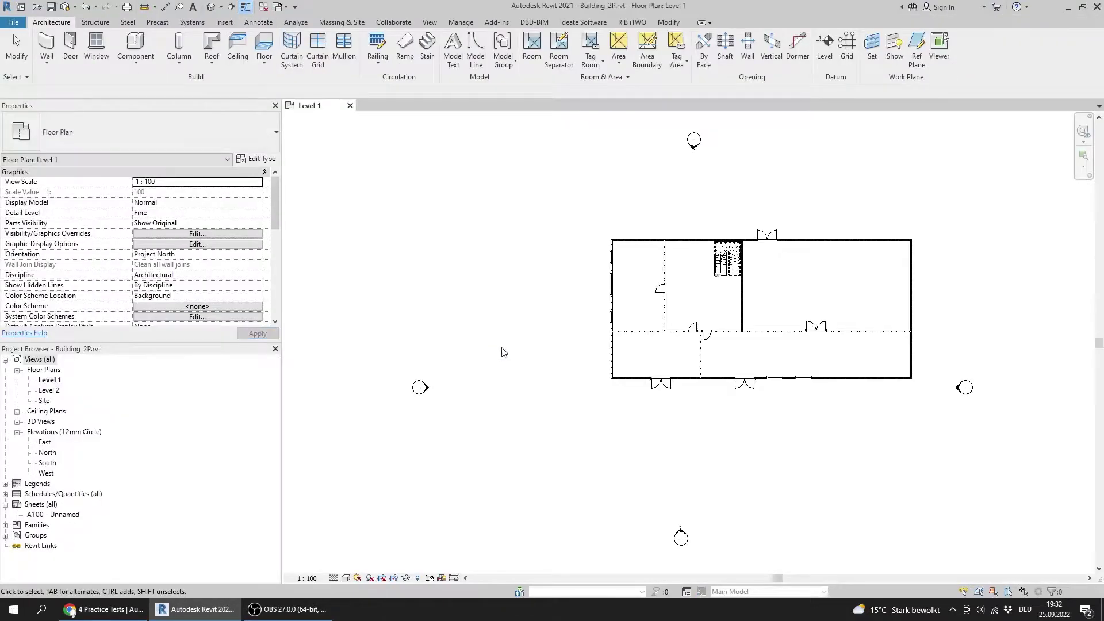
# Step: Check the phasing settings required by question 9 and set the Level 1 floor plan's Phase Filter to Show Demo + New
pyautogui.click(108, 610)
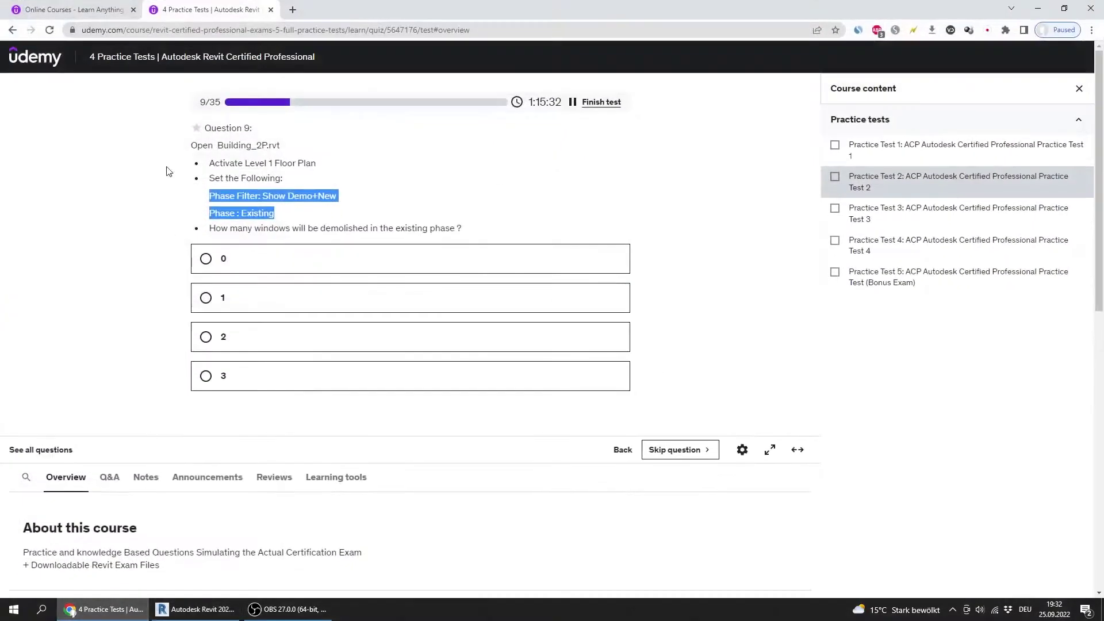
pyautogui.click(214, 198)
pyautogui.moveTo(209, 198); pyautogui.dragTo(262, 197)
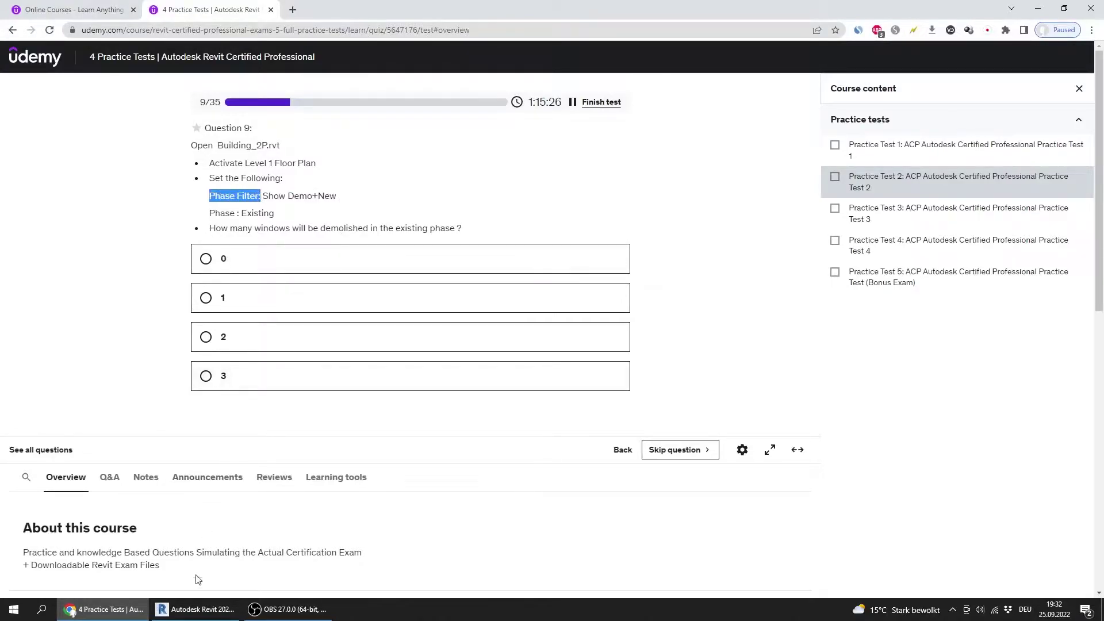
pyautogui.click(195, 609)
pyautogui.moveTo(278, 192); pyautogui.dragTo(265, 300)
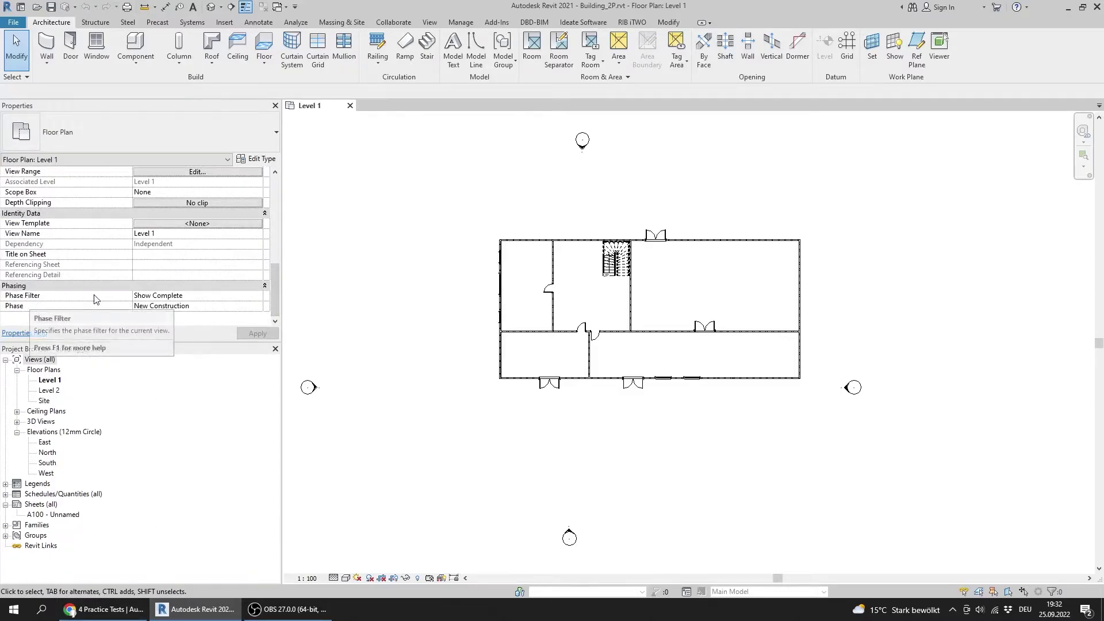
pyautogui.click(258, 300)
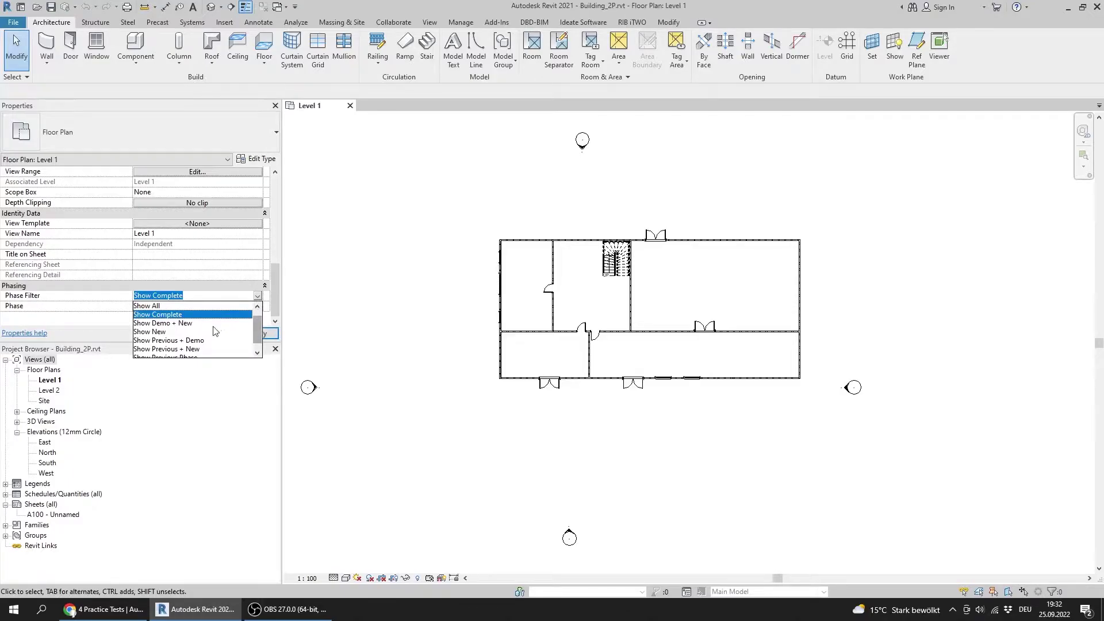
pyautogui.click(177, 324)
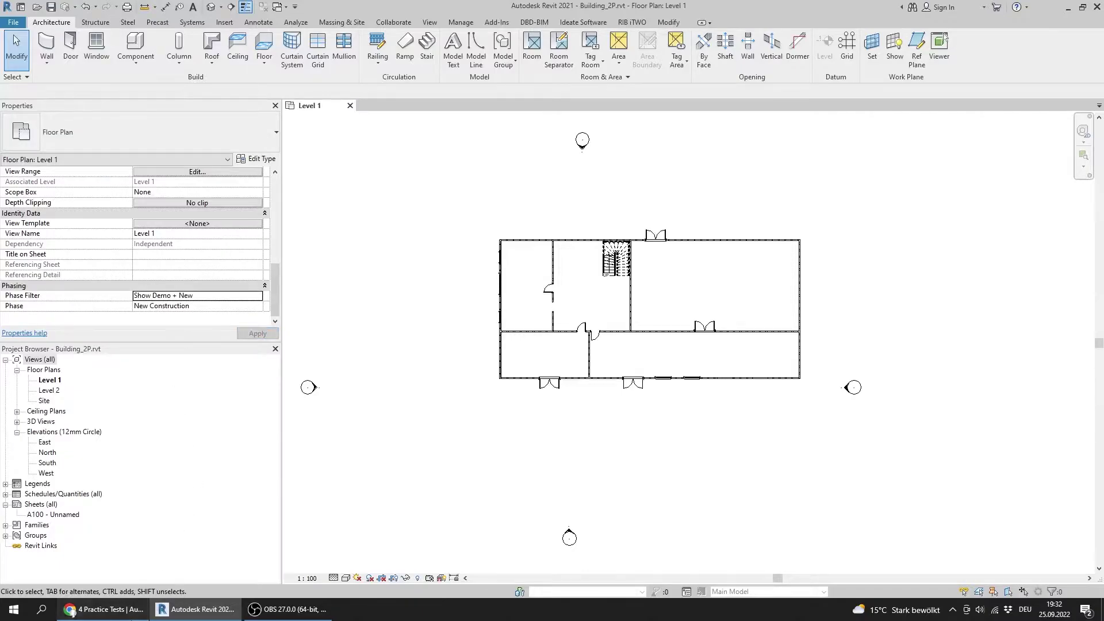
# Step: Set the Level 1 floor plan's Phase to Existing and apply the change
pyautogui.click(131, 613)
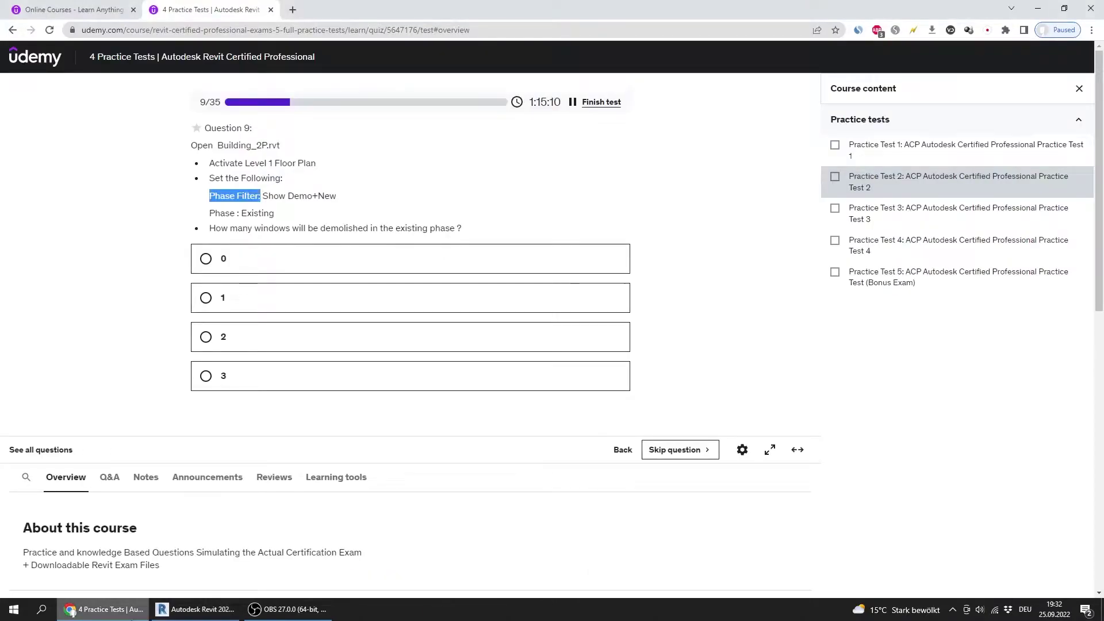
pyautogui.click(195, 613)
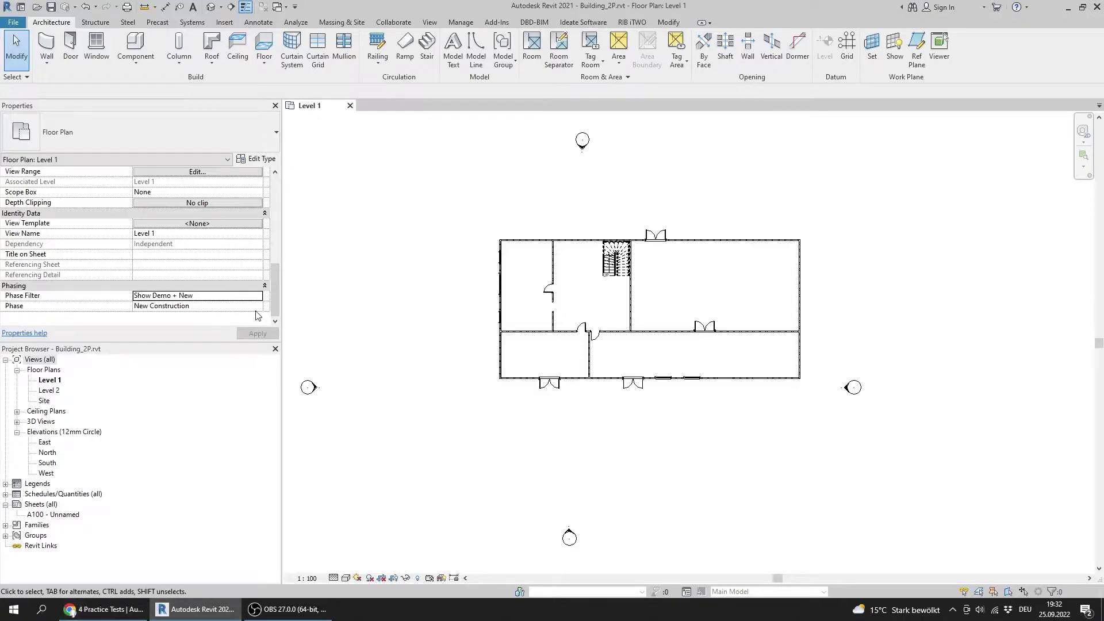
pyautogui.click(257, 306)
pyautogui.click(209, 317)
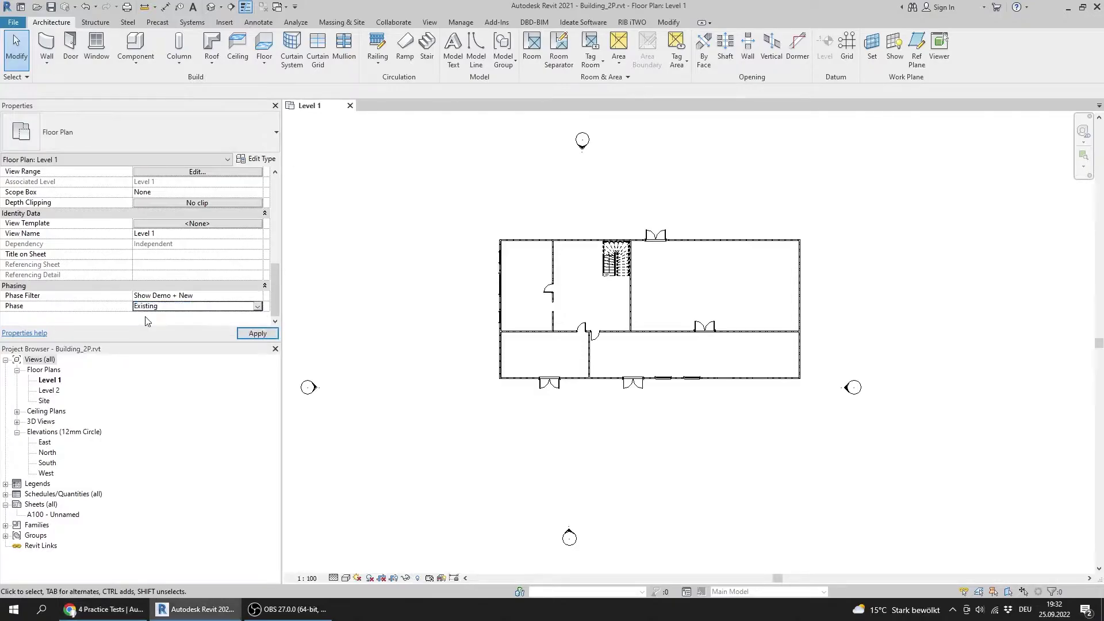
pyautogui.click(266, 338)
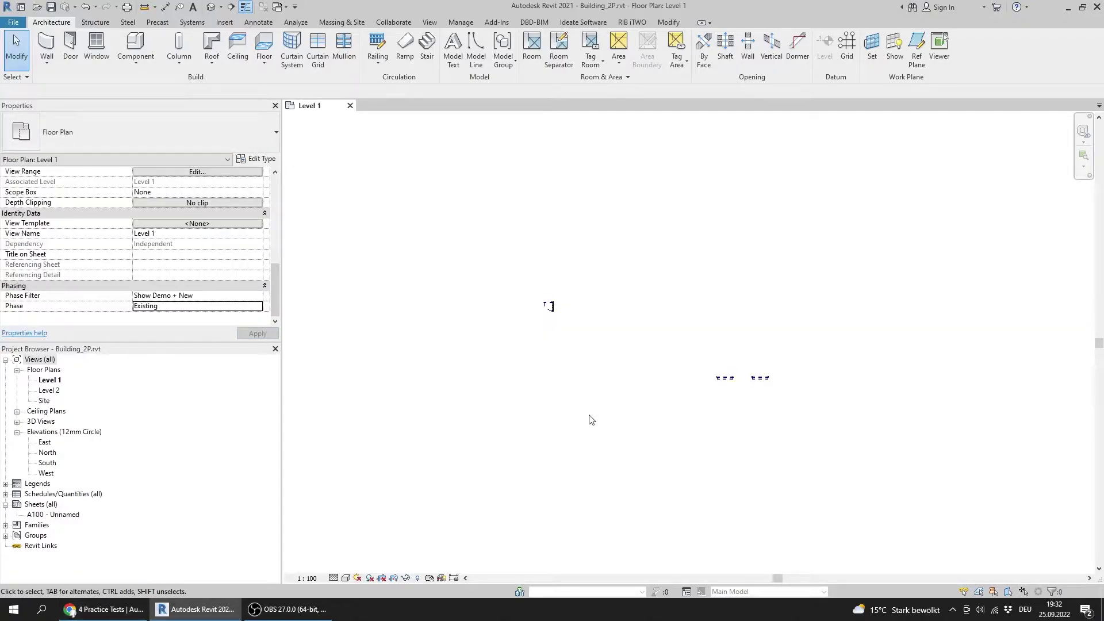
# Step: Reread question 9 in the browser and examine the Level 1 plan in Revit for windows demolished in the existing phase
pyautogui.click(103, 609)
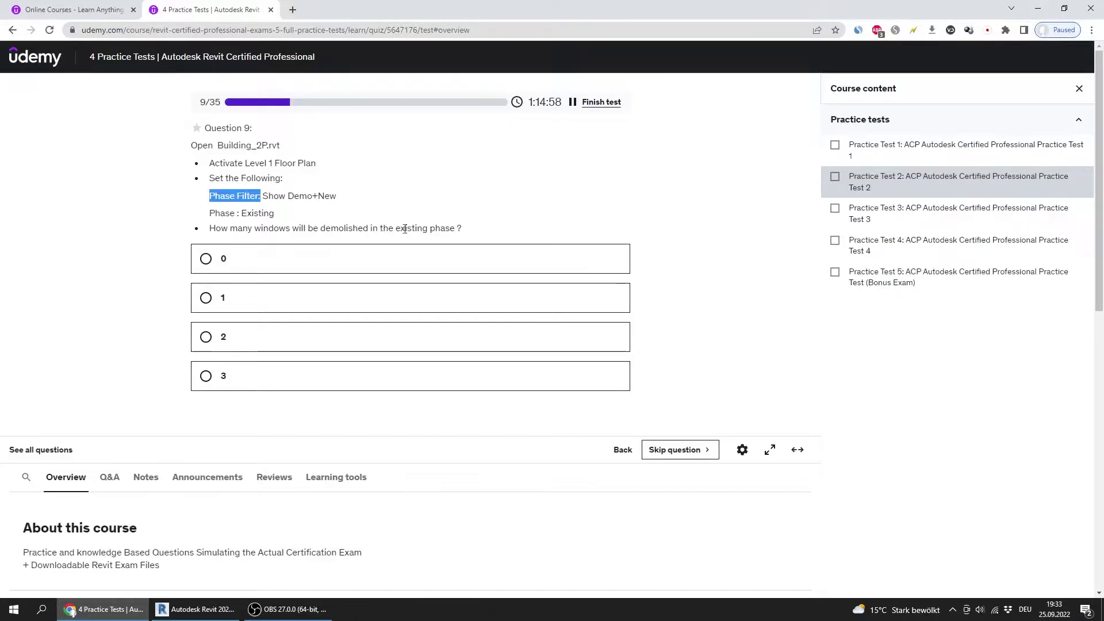
pyautogui.moveTo(458, 229); pyautogui.dragTo(296, 232)
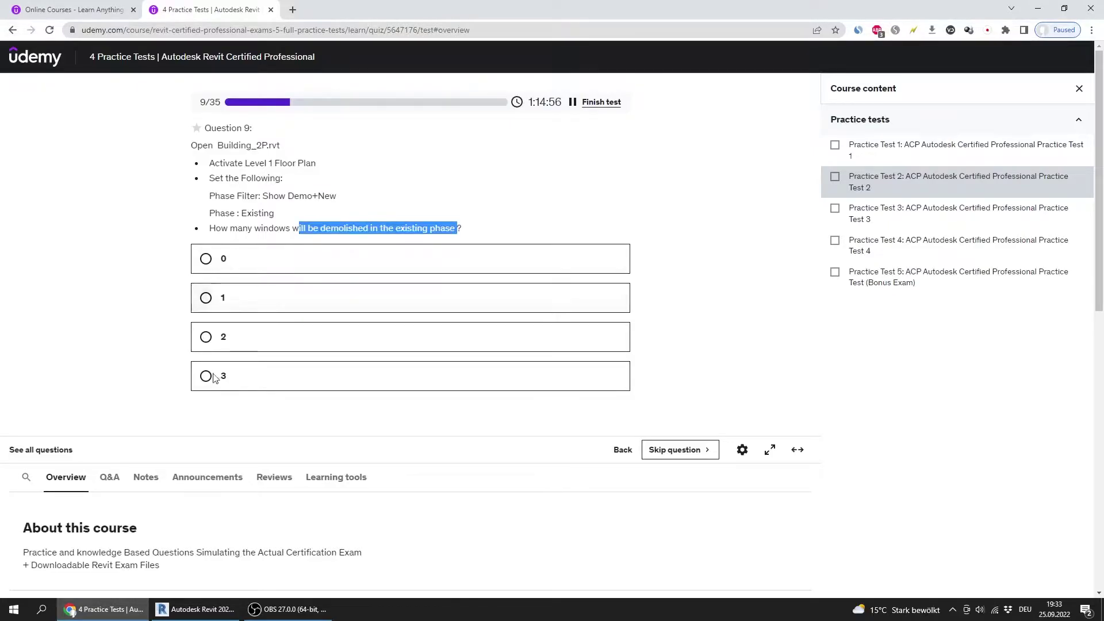
pyautogui.click(196, 609)
pyautogui.scroll(4, 530, 320)
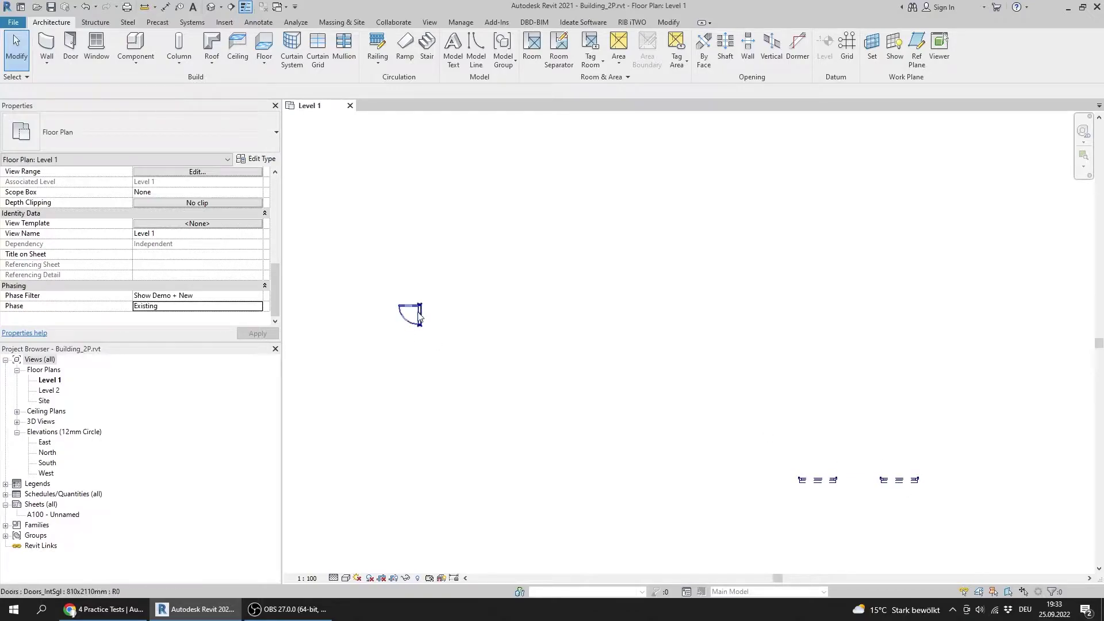
pyautogui.moveTo(926, 443); pyautogui.dragTo(727, 568)
pyautogui.click(475, 543)
# Step: Switch to the Udemy practice test, answer question 9 with 2, and continue to question 10
pyautogui.hotkey('alt', 'Tab')
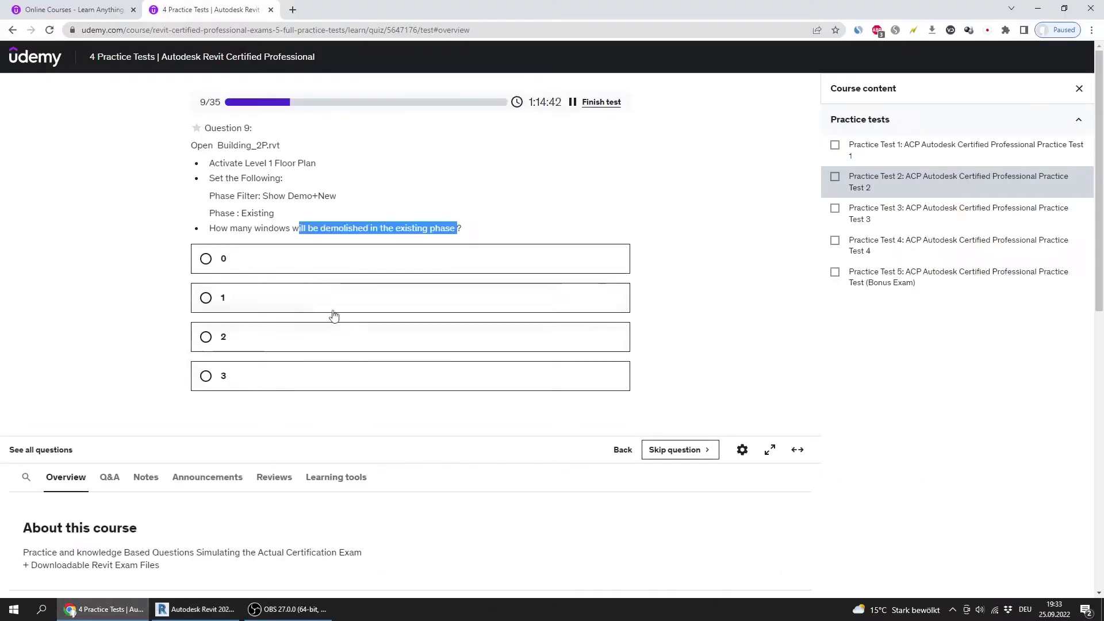
pyautogui.click(259, 337)
pyautogui.click(683, 449)
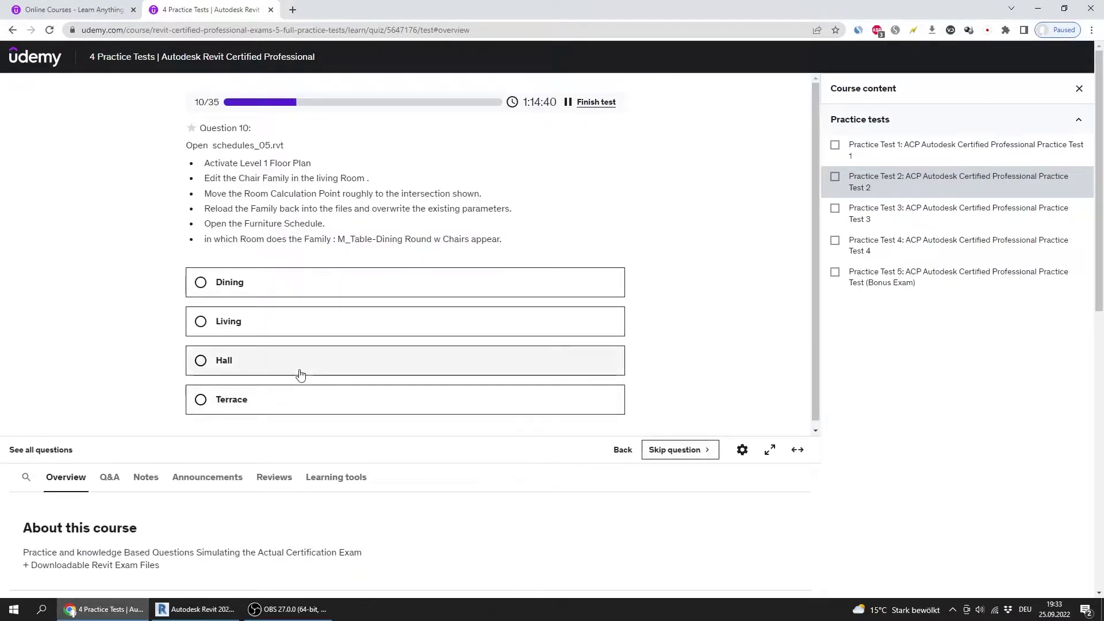
# Step: Switch to Revit and close the Building_2P.rvt project without saving its changes
pyautogui.click(195, 608)
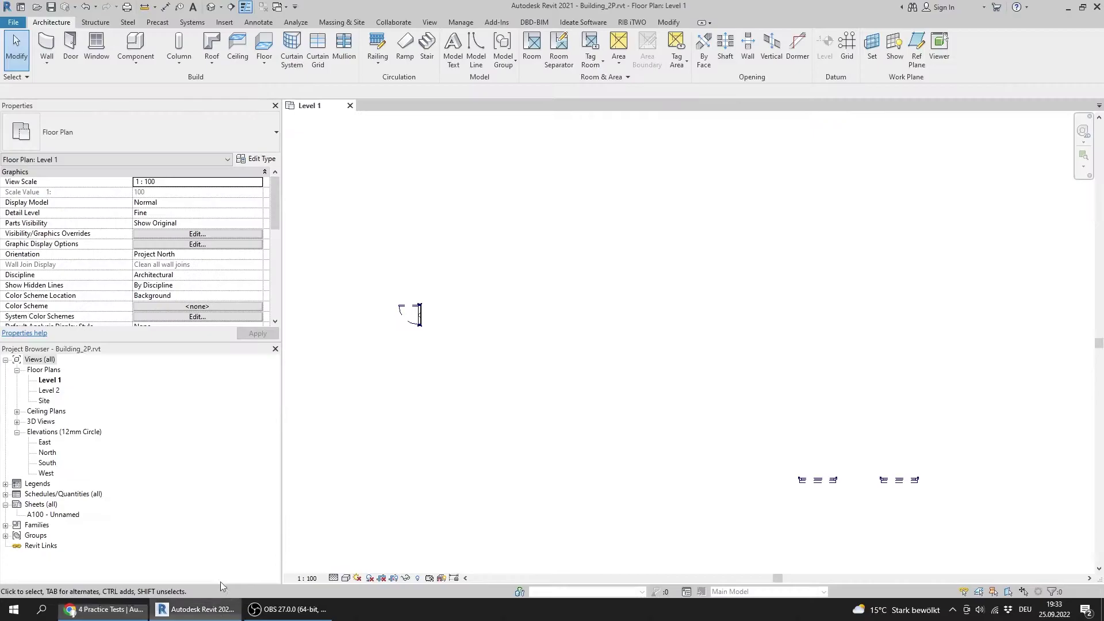
pyautogui.click(350, 105)
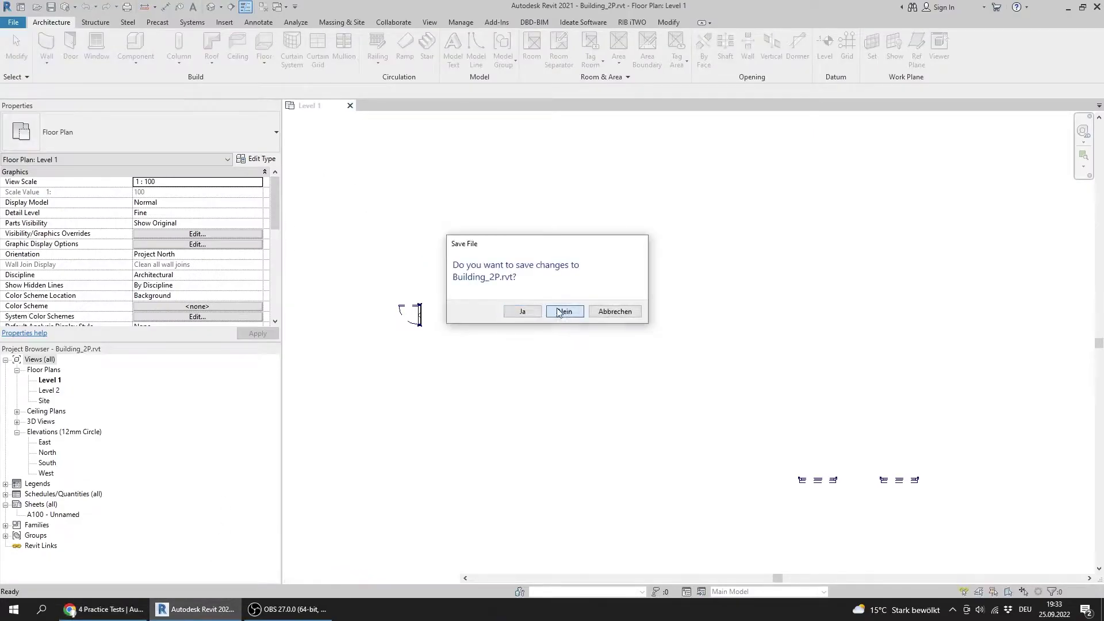
pyautogui.click(564, 311)
# Step: Check question 10 for the required file and open schedules_05.rvt from the Practice Test 2 folder in Revit
pyautogui.click(103, 609)
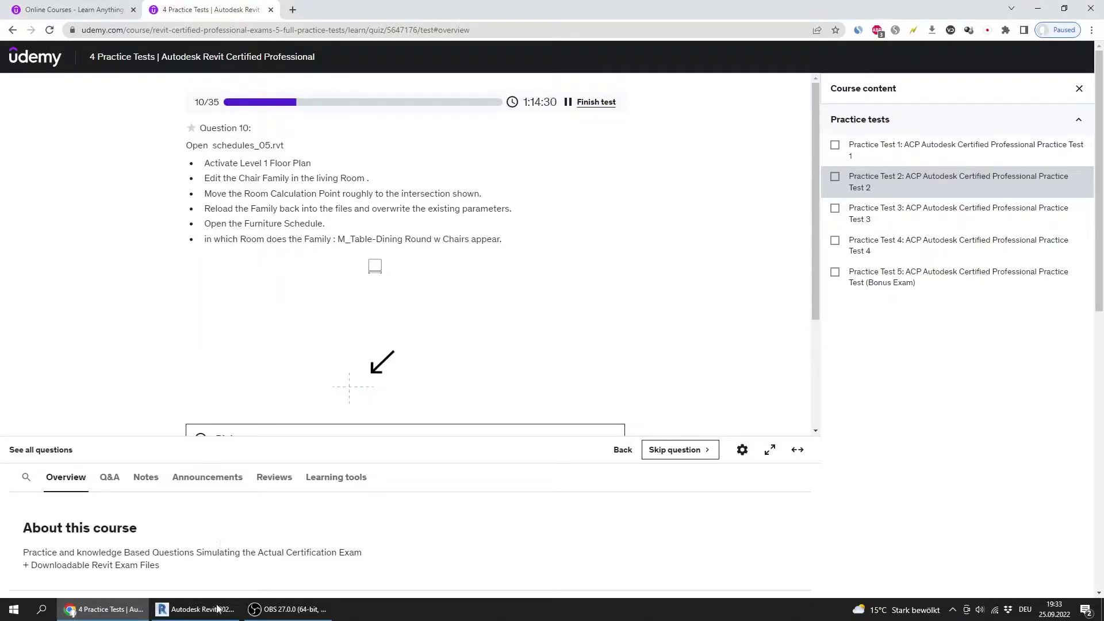
pyautogui.moveTo(216, 616)
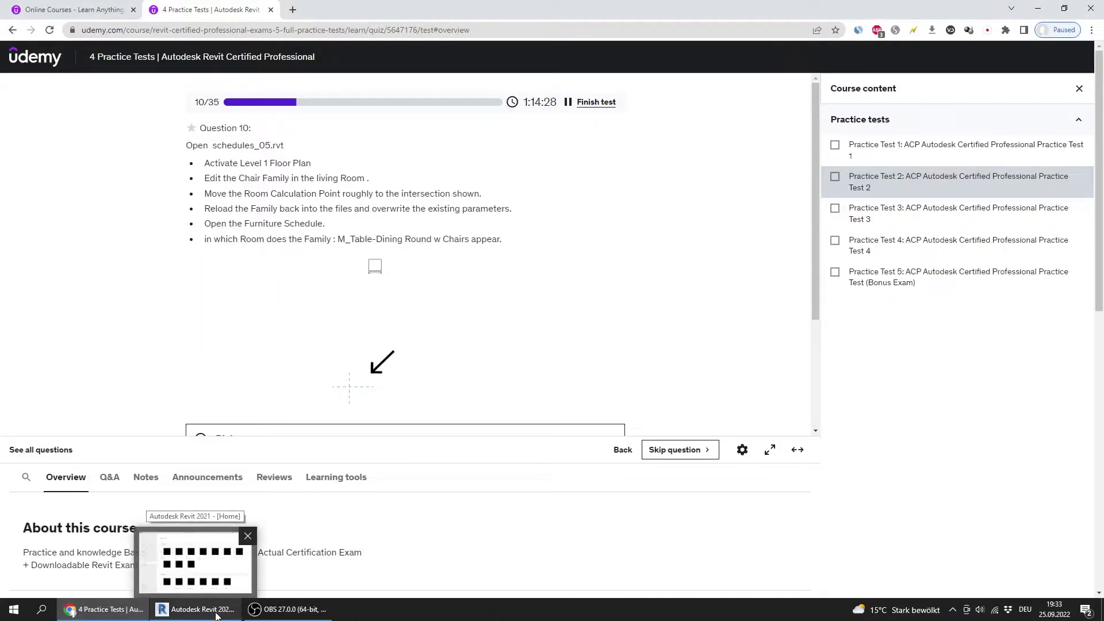
pyautogui.click(216, 616)
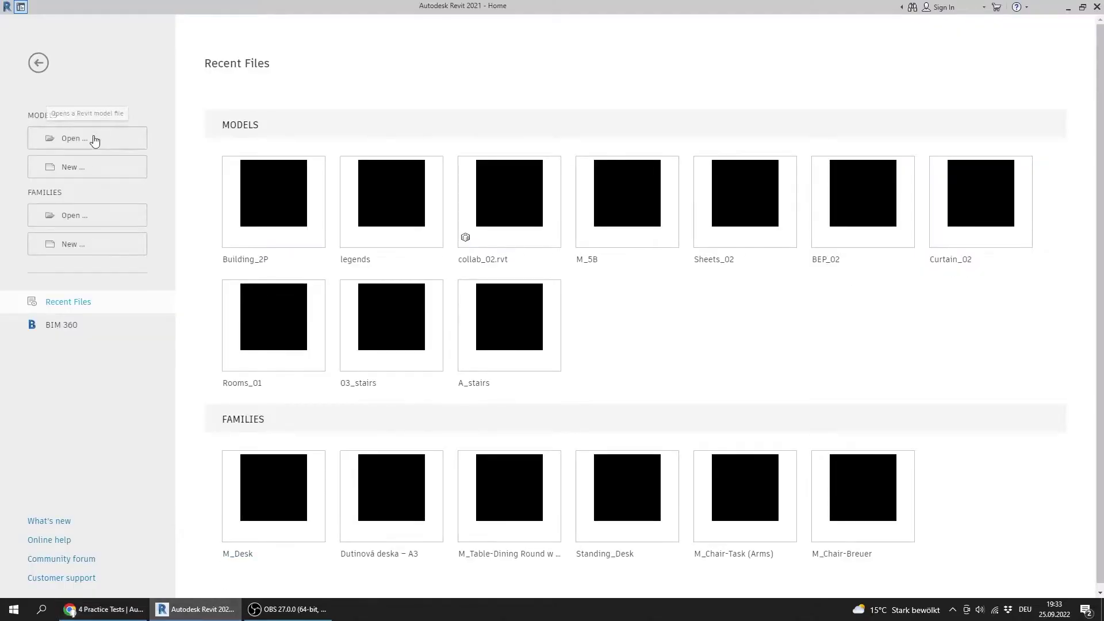
pyautogui.click(94, 138)
pyautogui.click(400, 280)
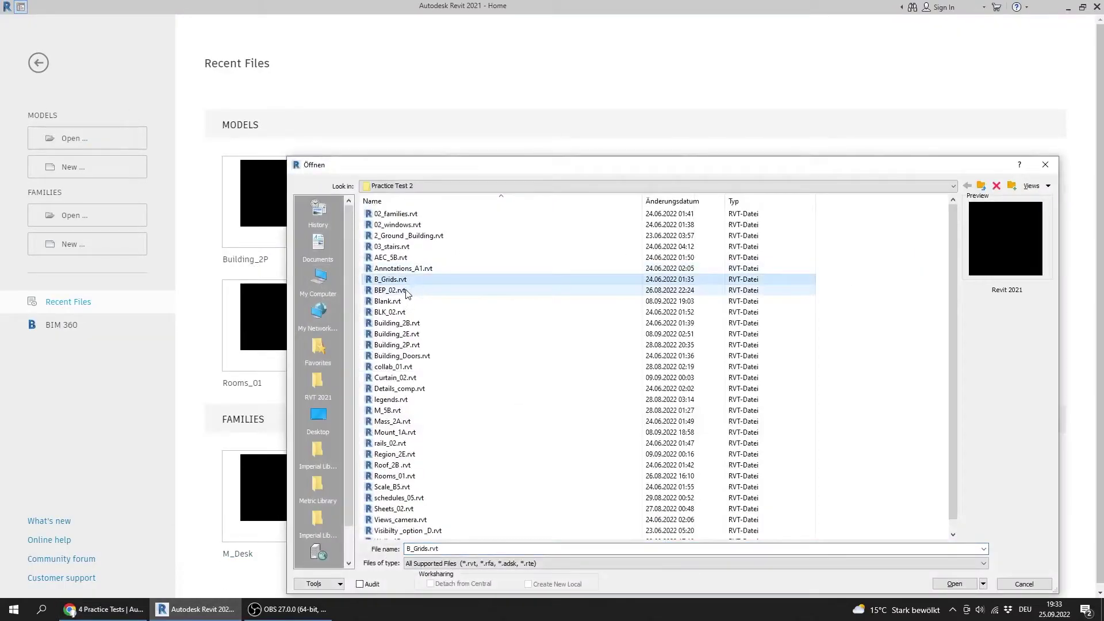
pyautogui.click(397, 487)
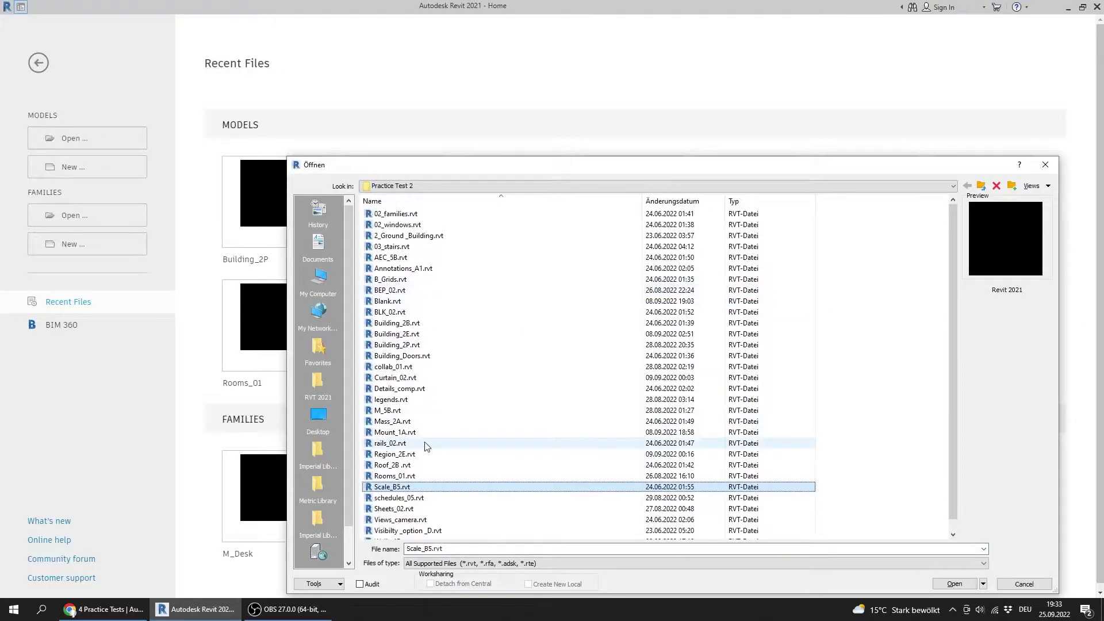
pyautogui.click(410, 499)
pyautogui.doubleClick(411, 500)
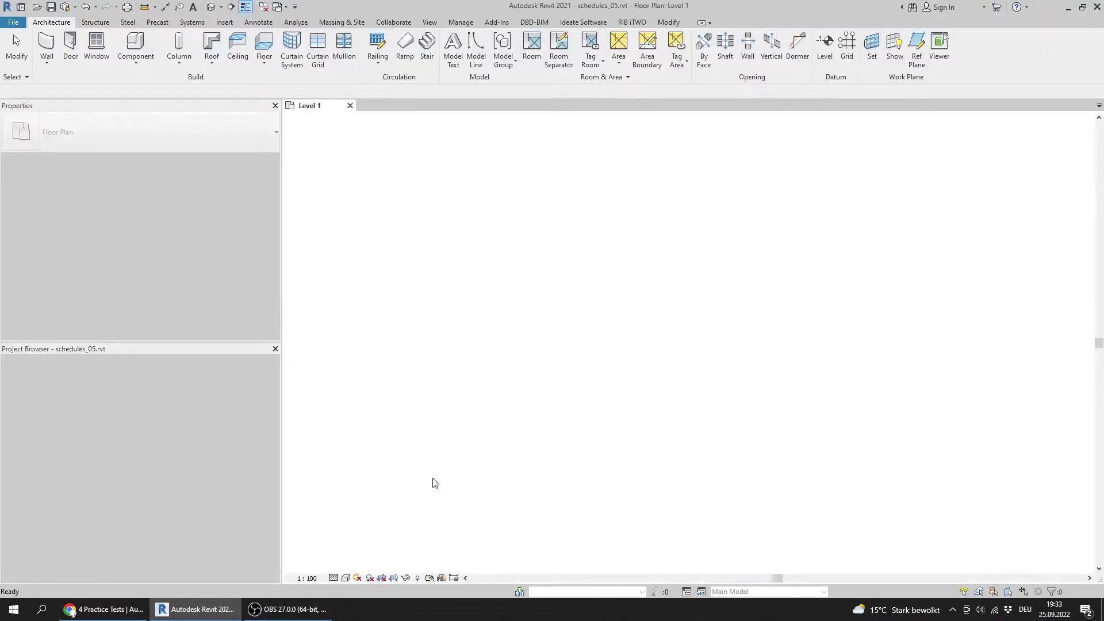
# Step: Examine the Level 1 floor plan, the question 10 instructions, and the enlarged reference image for the room calculation point location
pyautogui.click(130, 608)
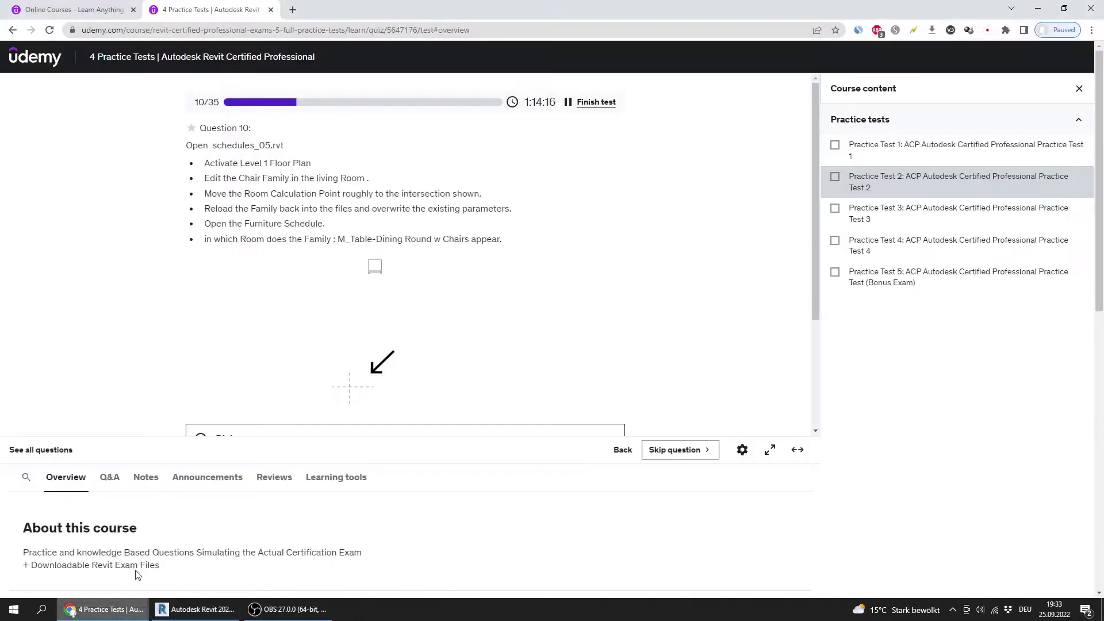
pyautogui.click(195, 611)
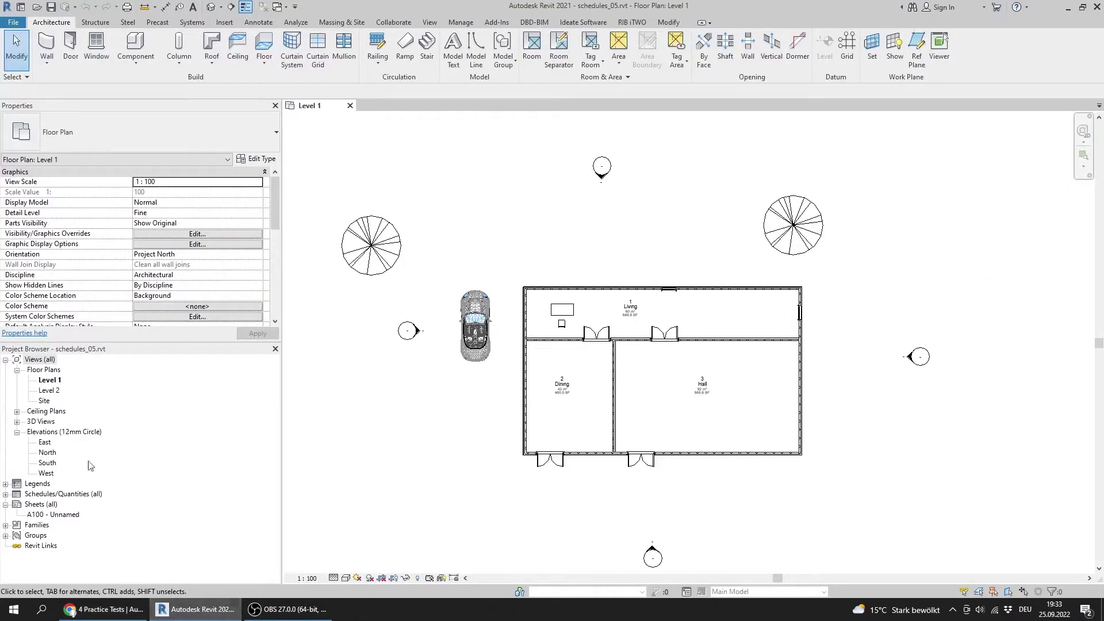
pyautogui.moveTo(508, 357); pyautogui.dragTo(526, 363, button='middle')
pyautogui.click(117, 618)
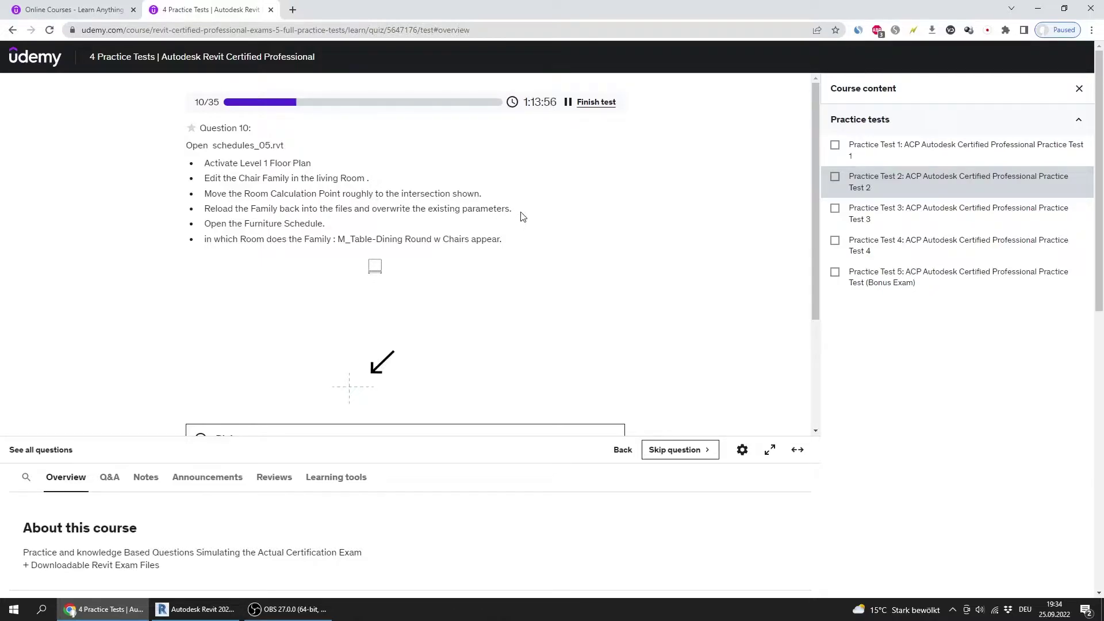
pyautogui.moveTo(326, 227); pyautogui.dragTo(254, 226)
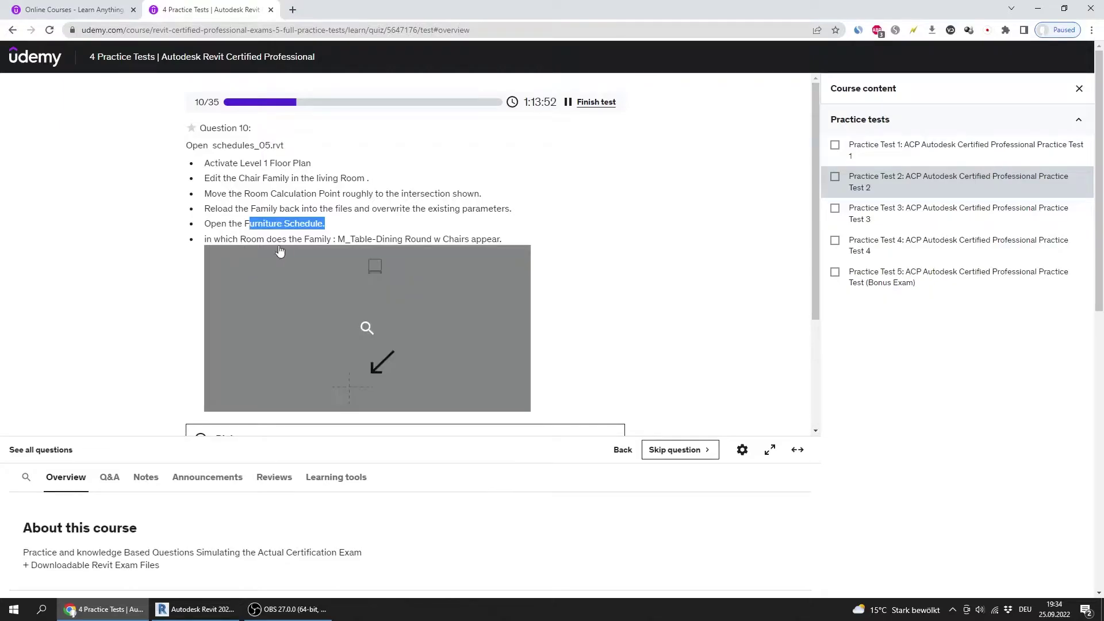
pyautogui.click(280, 250)
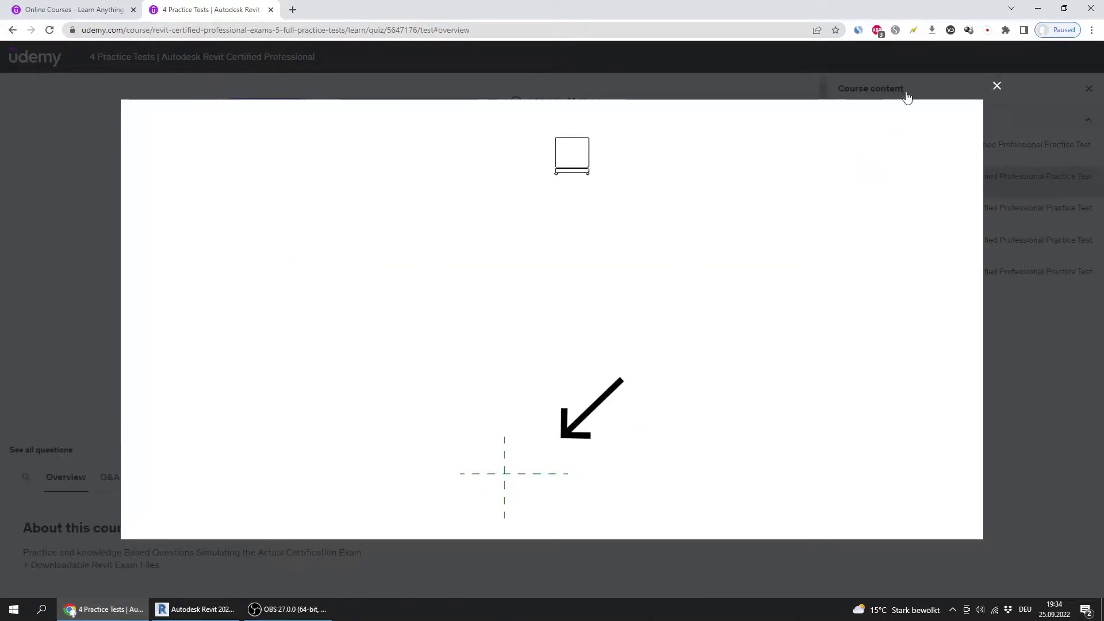
pyautogui.click(997, 86)
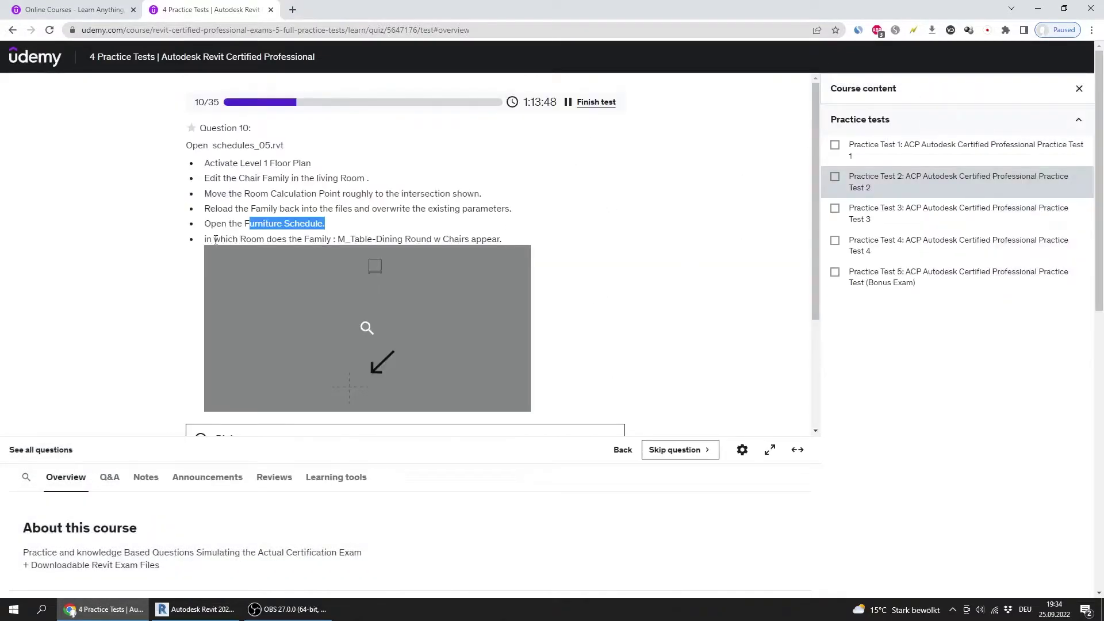
# Step: Review the question 10 instructions about editing the Living room chair family and finding the room of M_Table-Dining Round w Chairs
pyautogui.moveTo(215, 238); pyautogui.dragTo(469, 235)
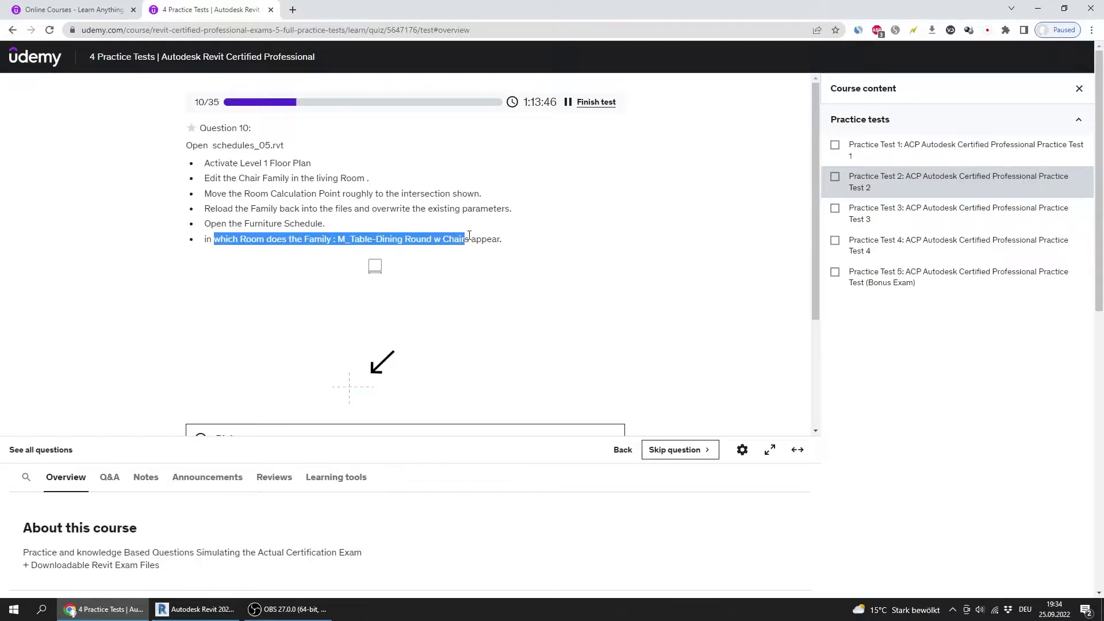
pyautogui.click(561, 272)
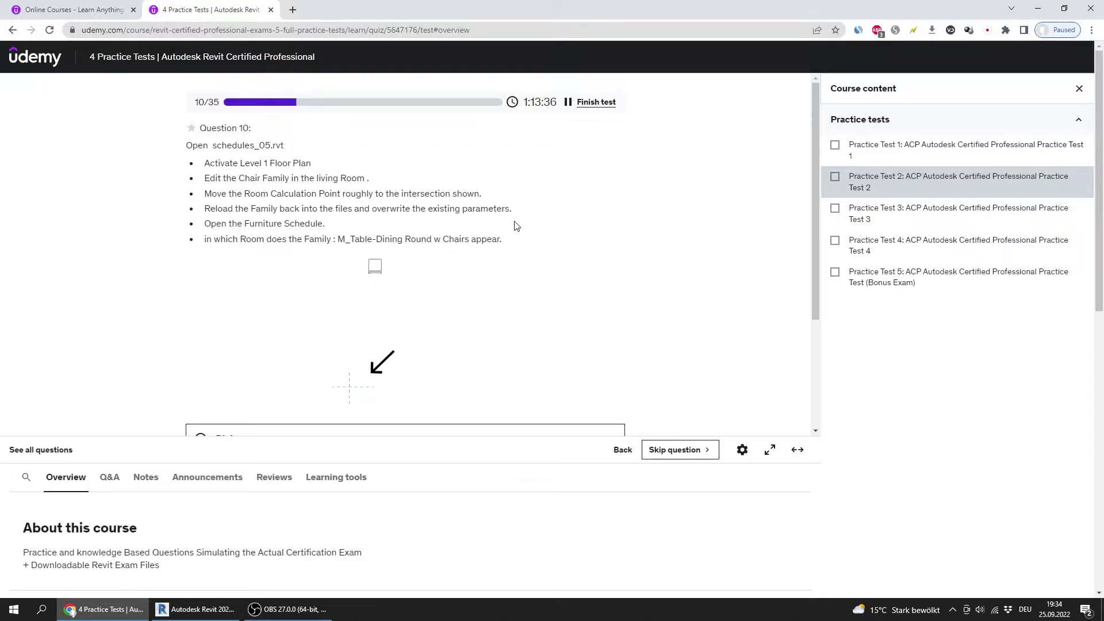
pyautogui.click(226, 612)
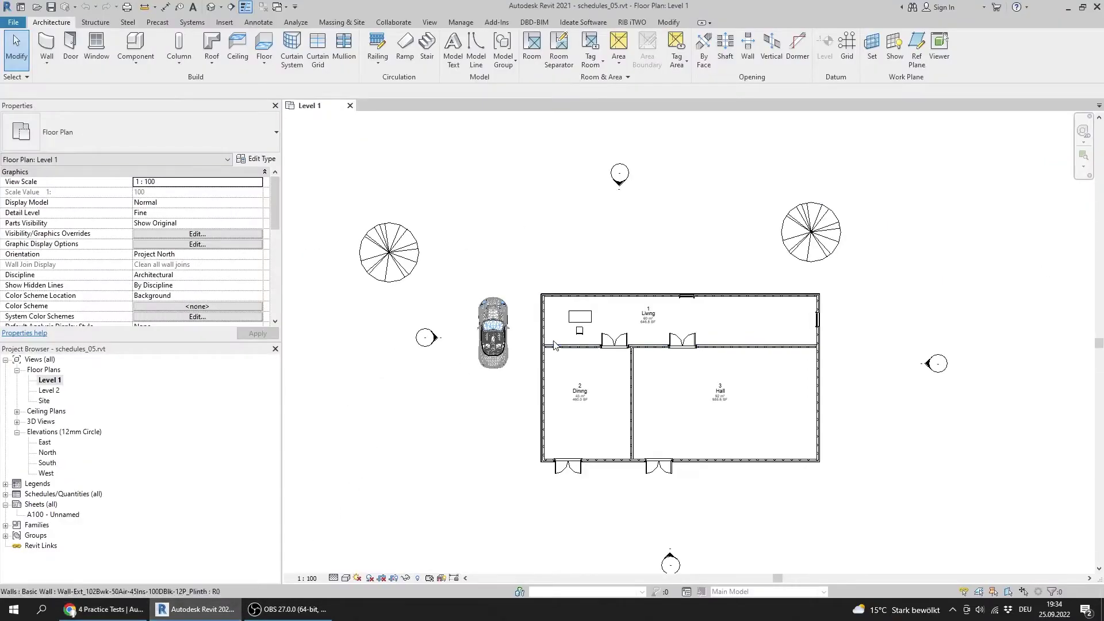
pyautogui.scroll(3, 569, 333)
pyautogui.hotkey('alt', 'Tab')
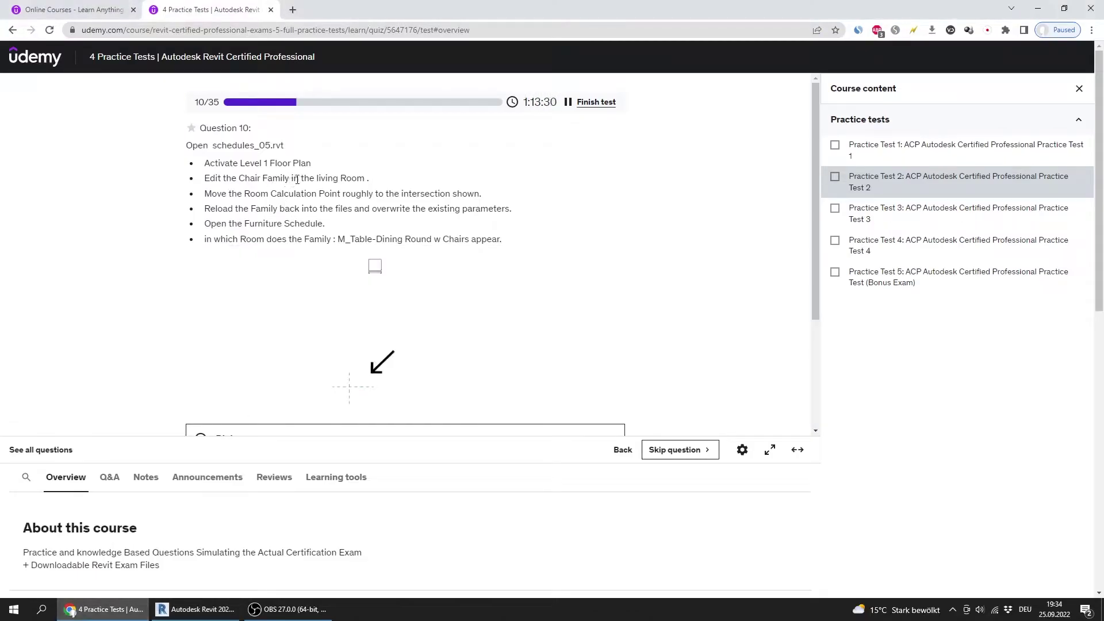
pyautogui.doubleClick(248, 178)
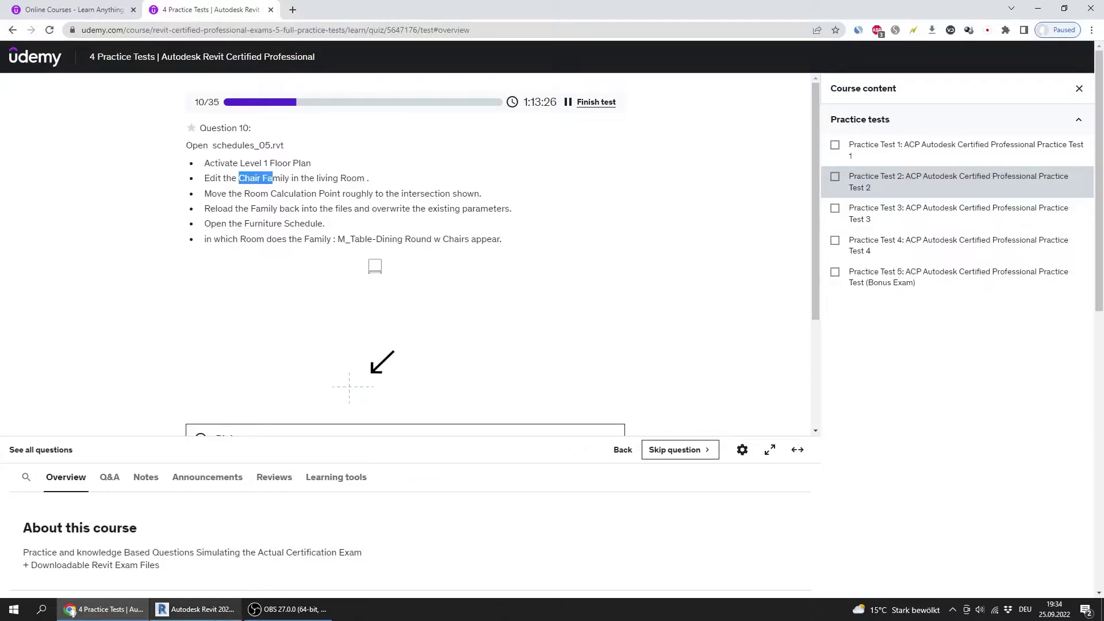
# Step: Switch to Revit and open the chair family in the Living room of the Level 1 plan for editing
pyautogui.click(230, 609)
pyautogui.moveTo(516, 352); pyautogui.dragTo(335, 357, button='middle')
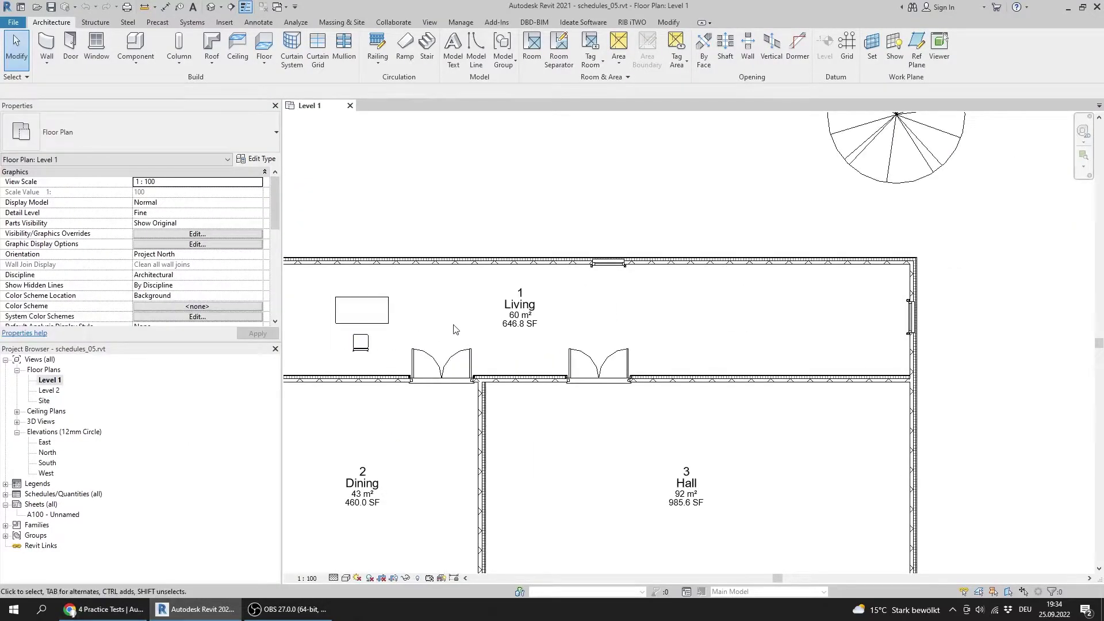
pyautogui.click(405, 346)
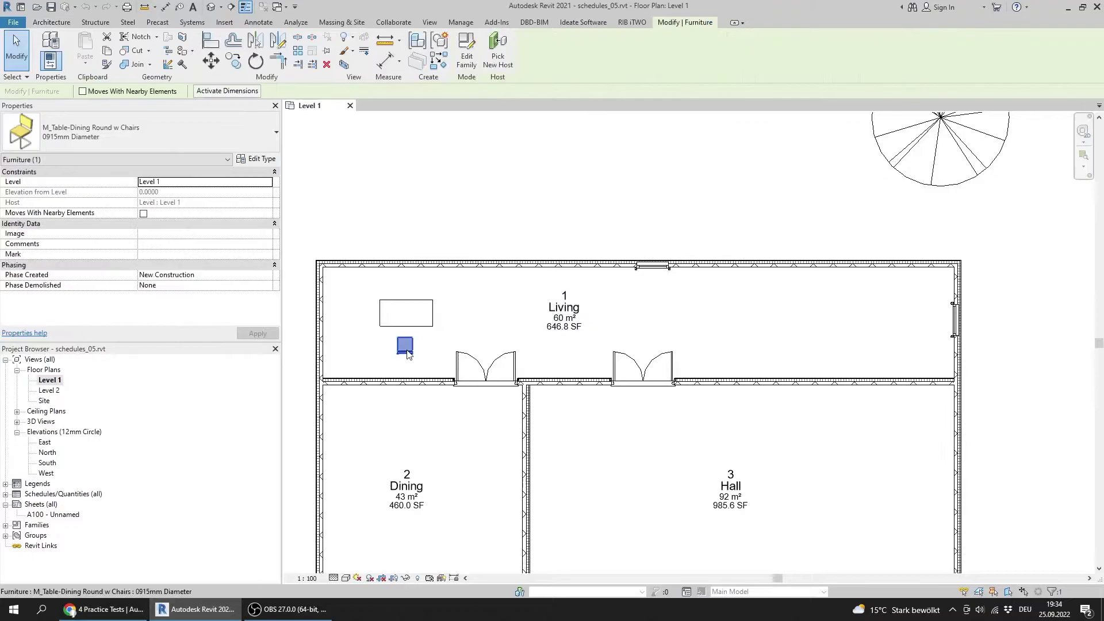
pyautogui.moveTo(406, 365); pyautogui.dragTo(430, 345, button='middle')
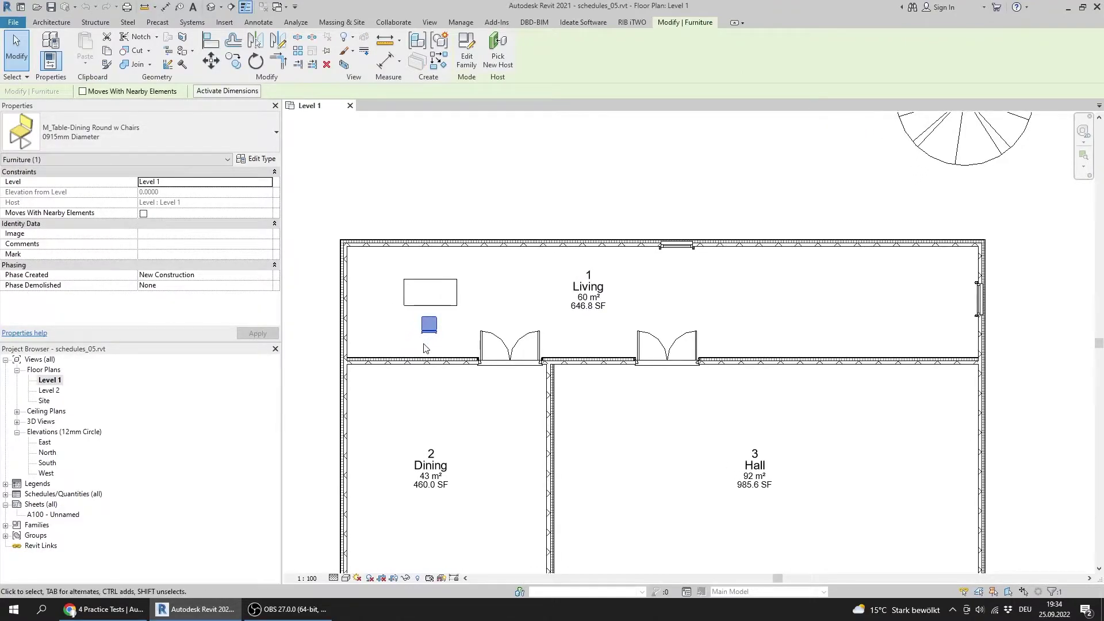
pyautogui.doubleClick(434, 330)
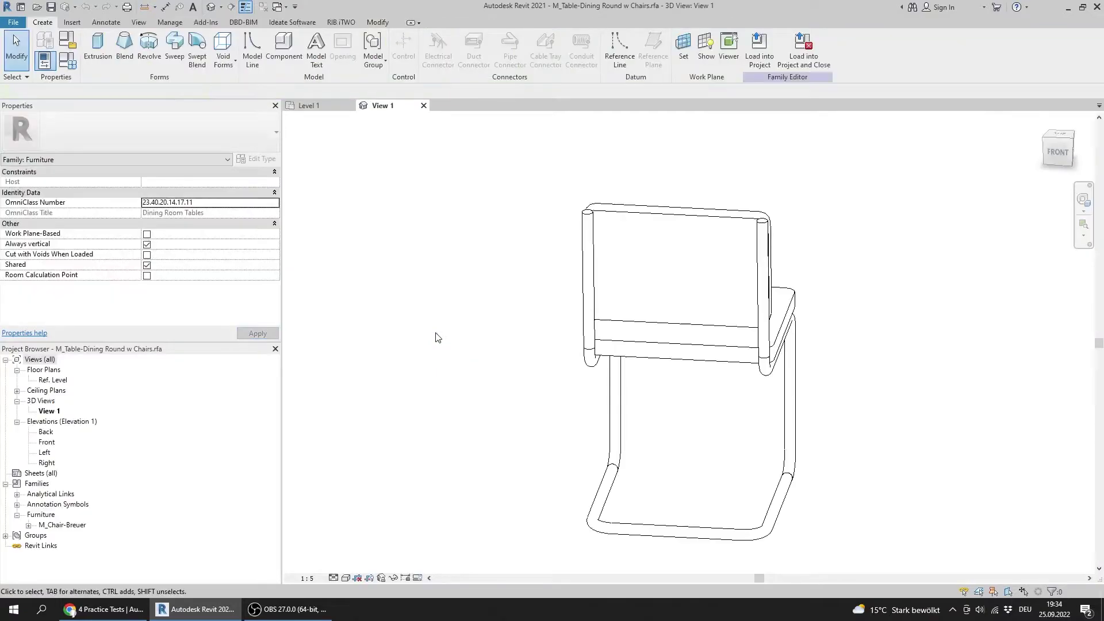
# Step: Open the family's Ref. Level floor plan and enable its Room Calculation Point
pyautogui.scroll(-5, 511, 389)
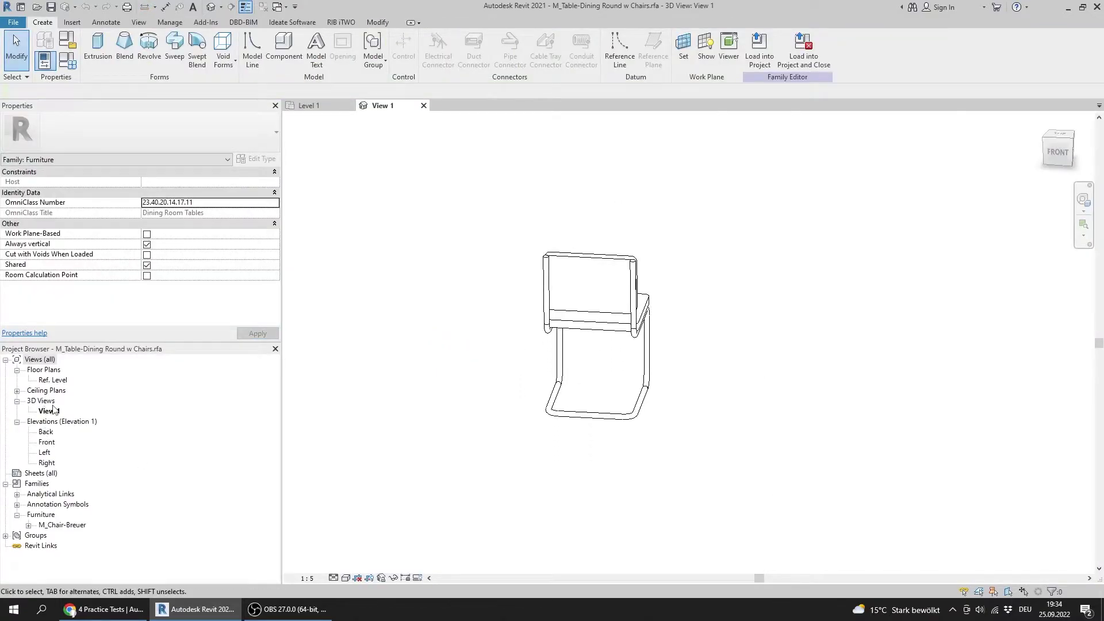
pyautogui.moveTo(493, 274); pyautogui.dragTo(476, 298, button='middle')
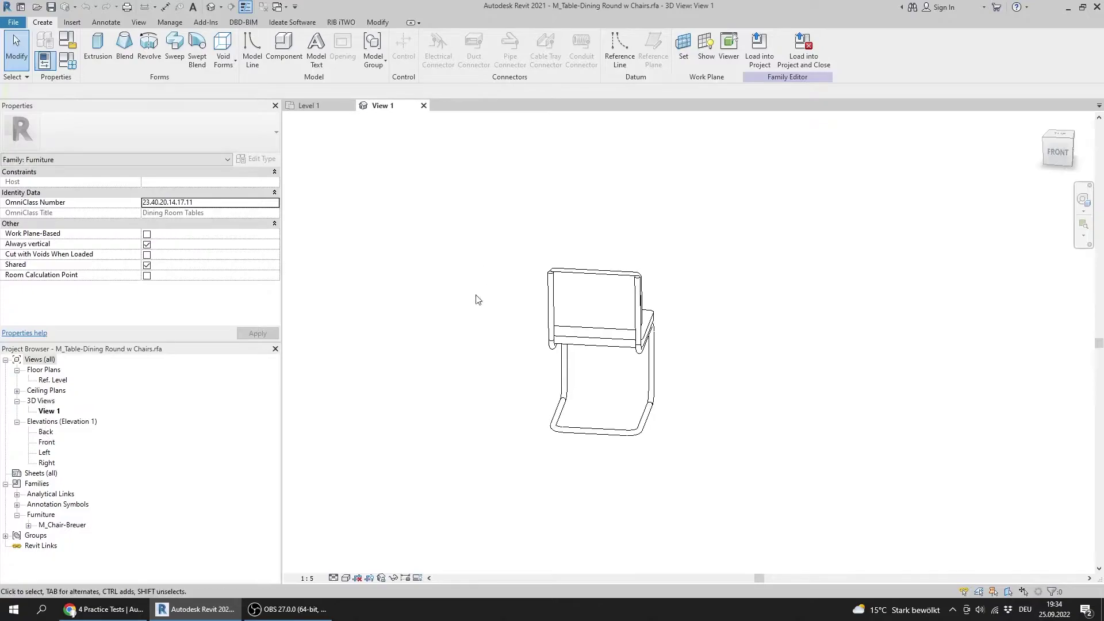
pyautogui.doubleClick(55, 381)
pyautogui.scroll(-4, 549, 364)
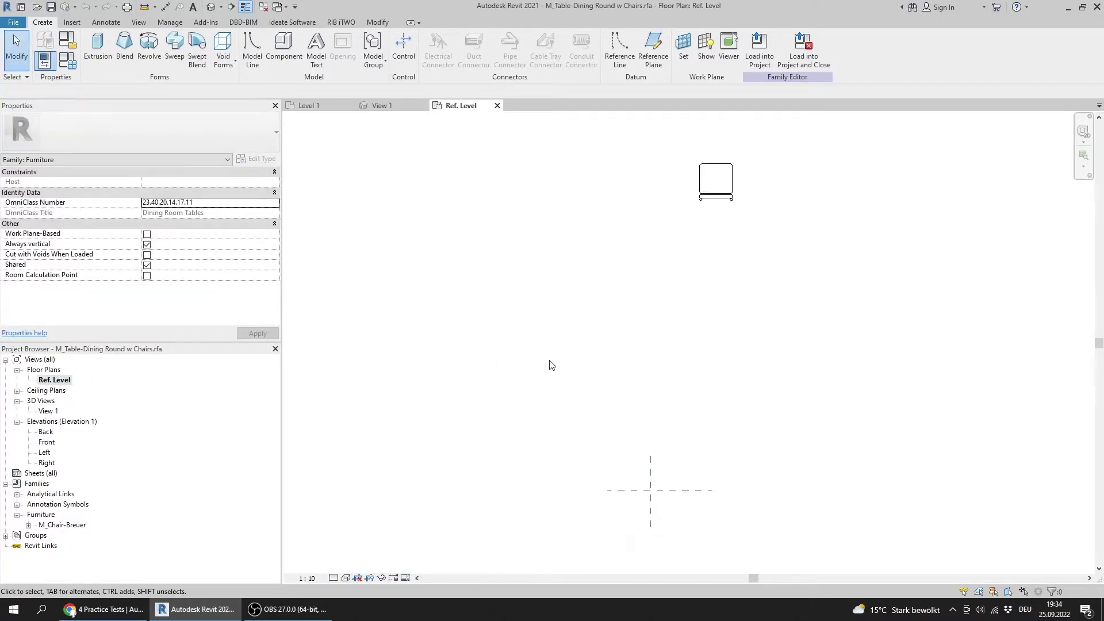
pyautogui.moveTo(592, 291); pyautogui.dragTo(525, 335, button='middle')
pyautogui.click(147, 277)
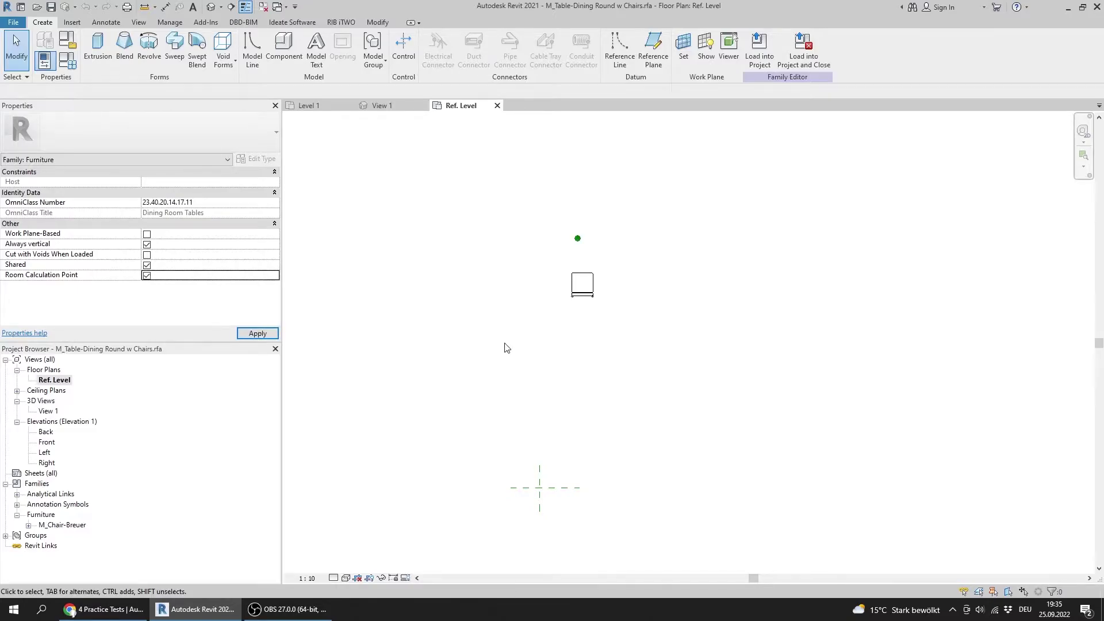
# Step: Move the room calculation point from above the chair down to the intersection of the two reference planes
pyautogui.scroll(1, 592, 211)
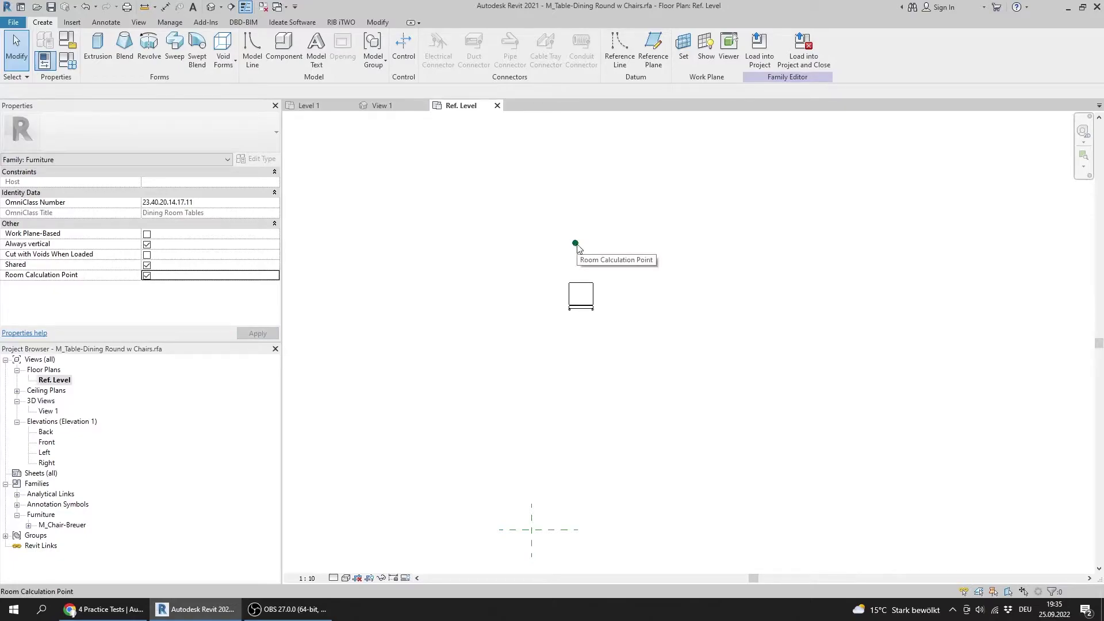
pyautogui.click(575, 244)
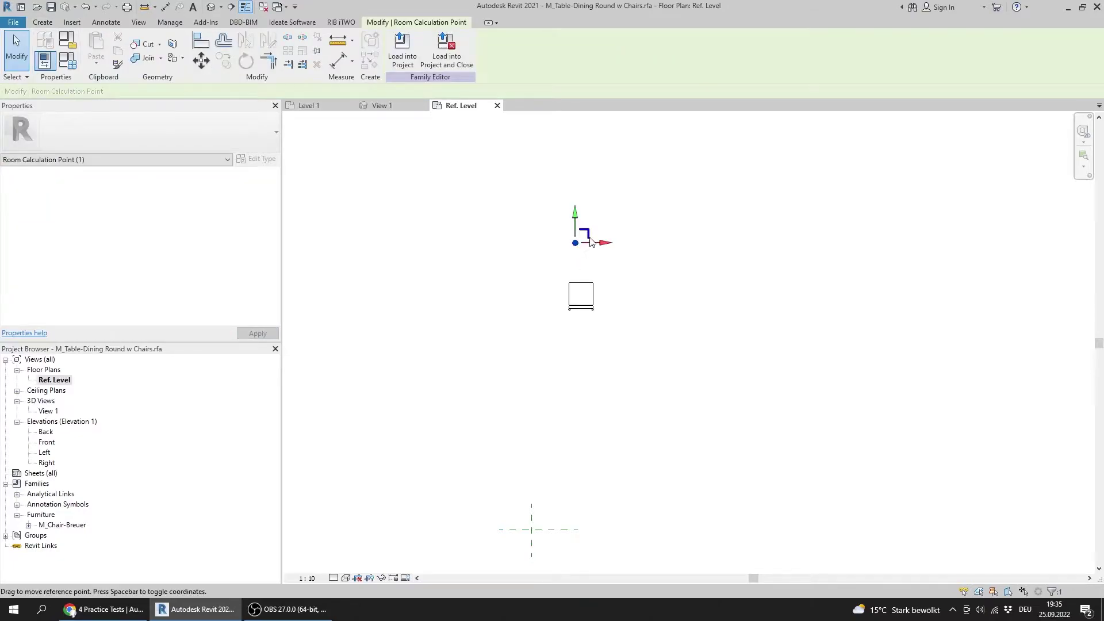
pyautogui.moveTo(563, 362); pyautogui.dragTo(545, 311, button='middle')
pyautogui.moveTo(571, 183); pyautogui.dragTo(510, 464)
# Step: Switch to the Udemy test, compare the point's position with question 10's enlarged reference image, and return to Revit
pyautogui.click(140, 603)
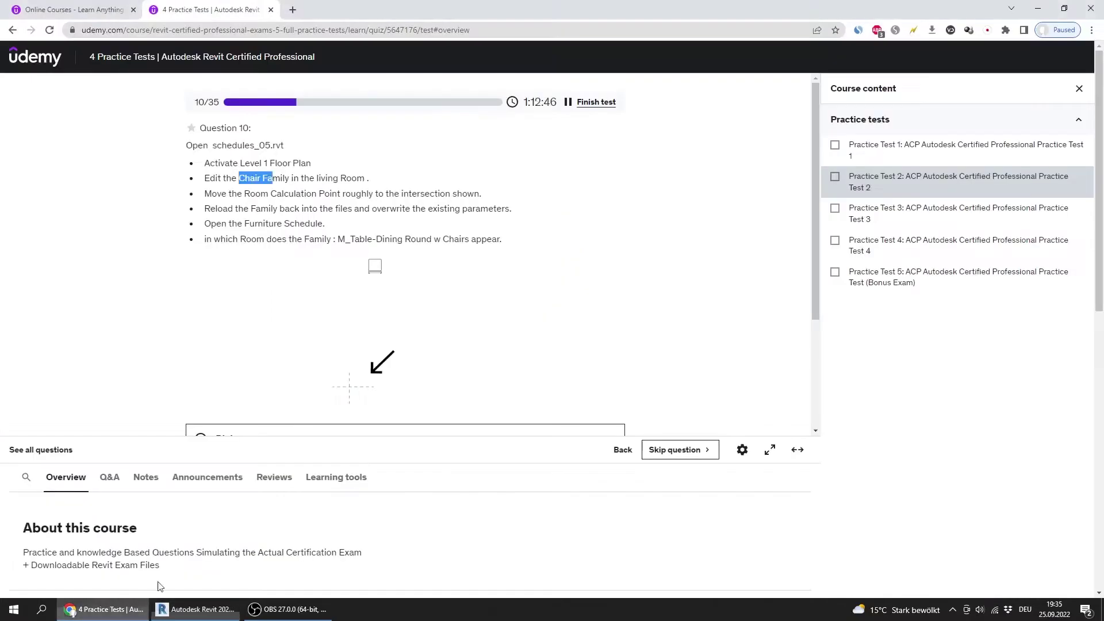
pyautogui.scroll(-3, 608, 342)
pyautogui.click(371, 202)
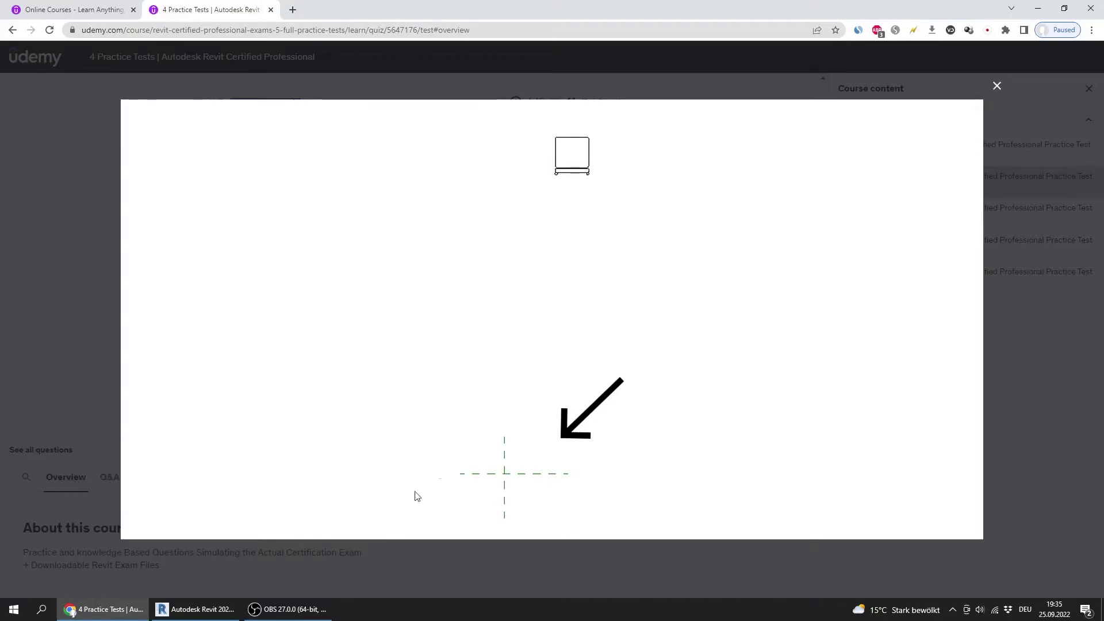
pyautogui.click(59, 292)
pyautogui.click(196, 609)
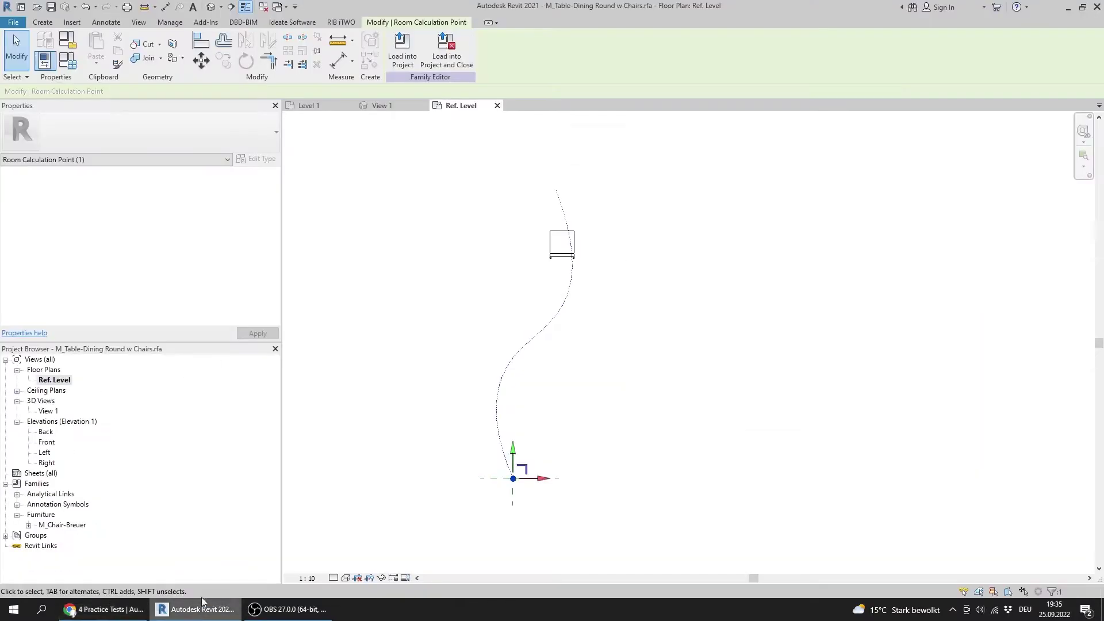
# Step: Refine the room calculation point's position so it sits exactly on the reference plane intersection
pyautogui.scroll(2, 529, 495)
pyautogui.scroll(1, 493, 480)
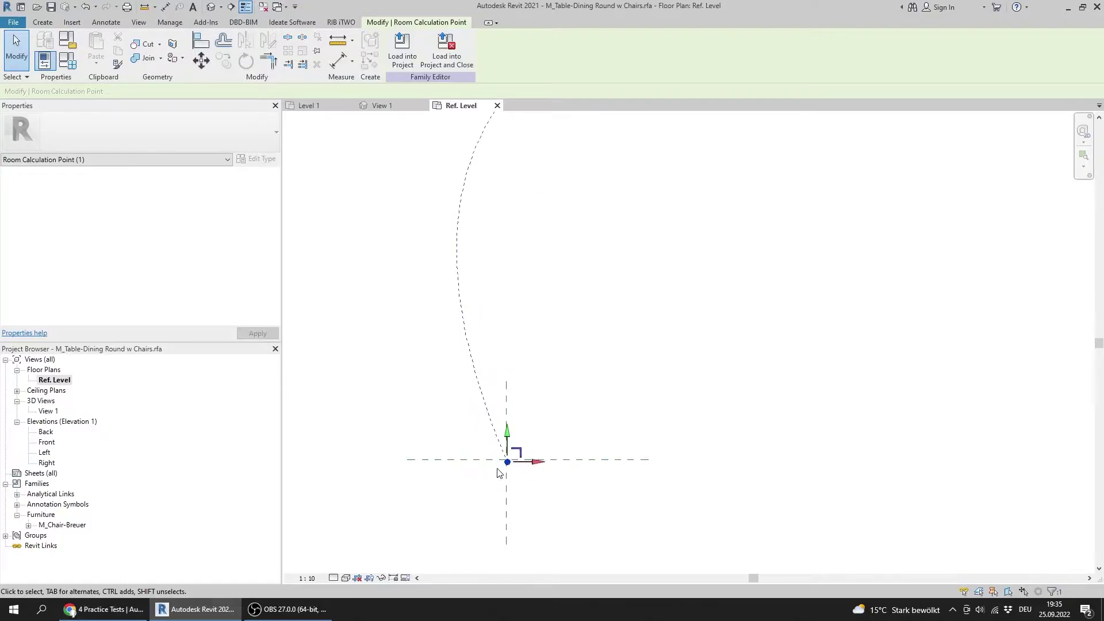
pyautogui.moveTo(522, 454); pyautogui.dragTo(519, 452)
pyautogui.scroll(1, 507, 475)
pyautogui.scroll(2, 506, 425)
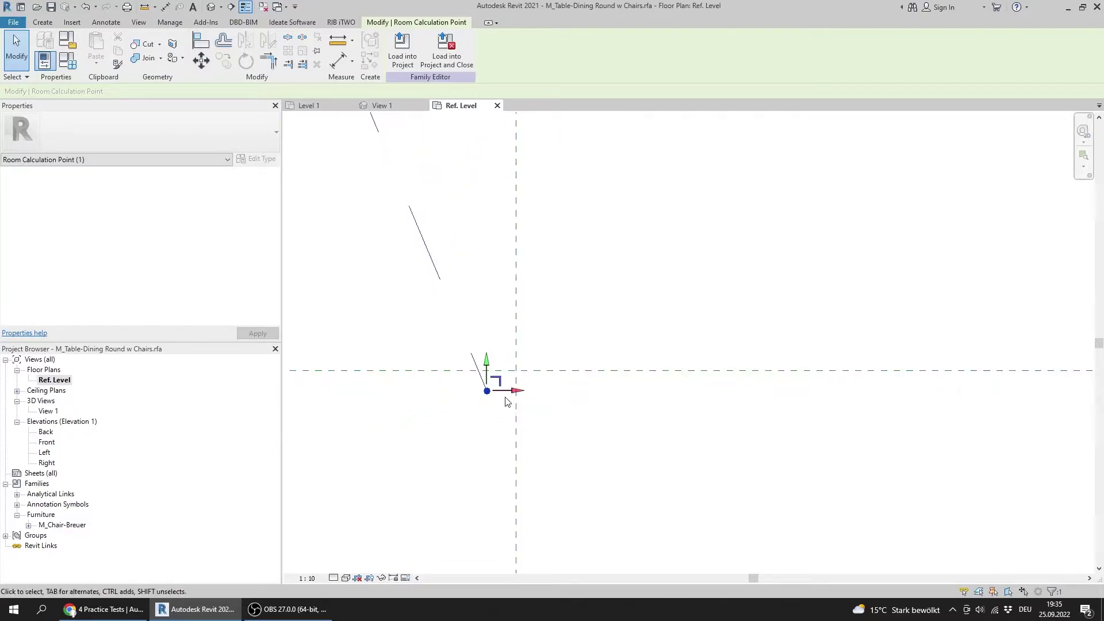
pyautogui.moveTo(498, 381); pyautogui.dragTo(522, 363)
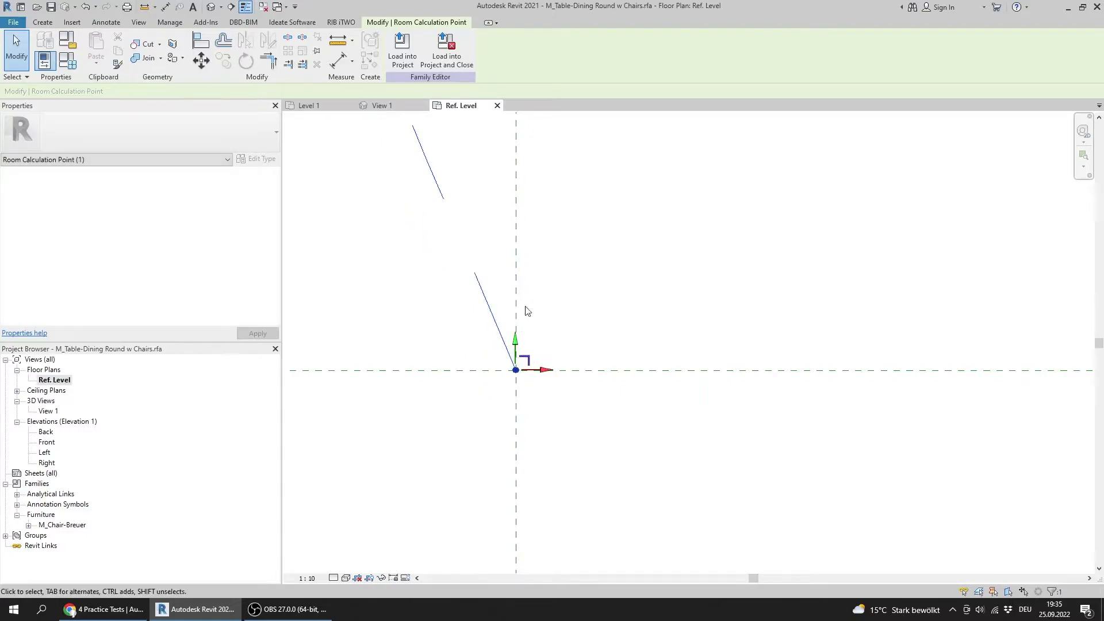
# Step: Recheck the question 10 instructions, return to Revit and load the family into the schedules_05 project, overwriting the existing version and its parameter values
pyautogui.click(104, 609)
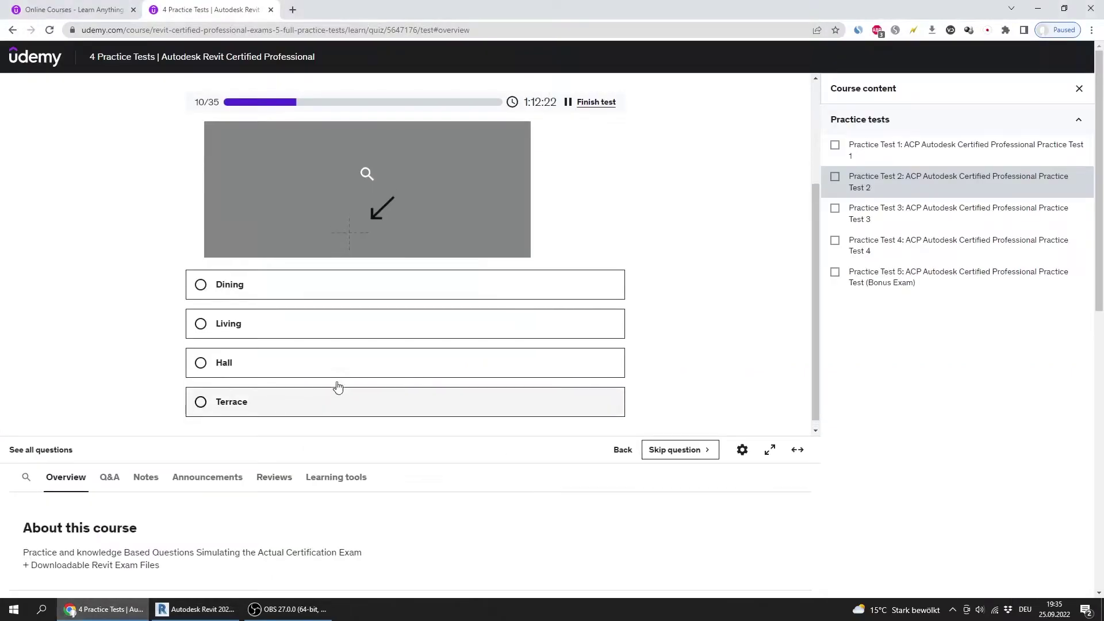
pyautogui.scroll(2, 338, 387)
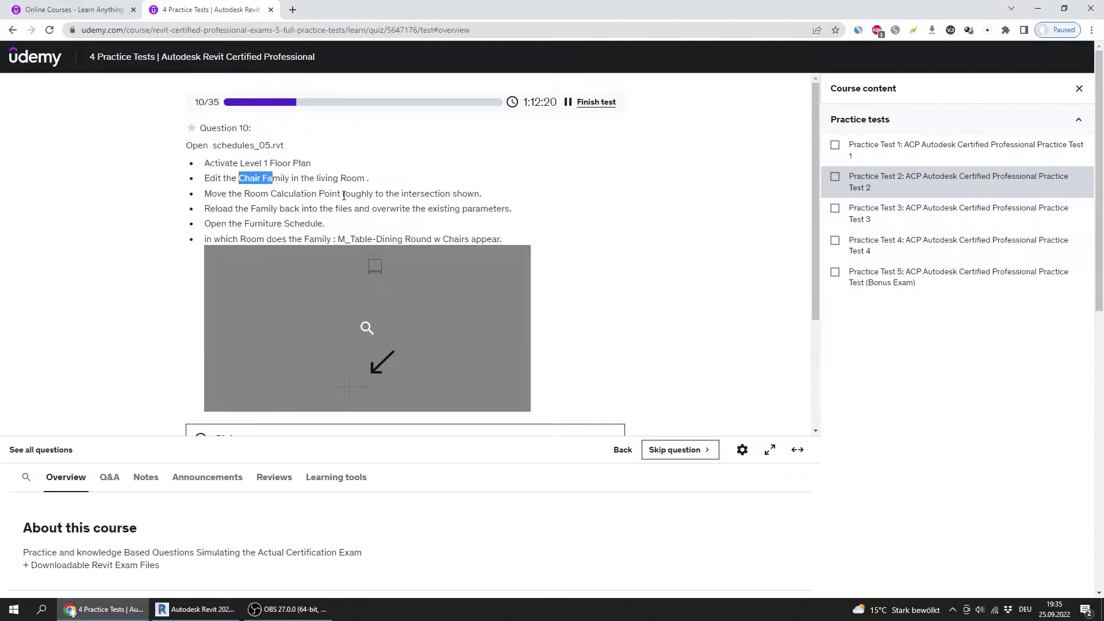
pyautogui.click(344, 195)
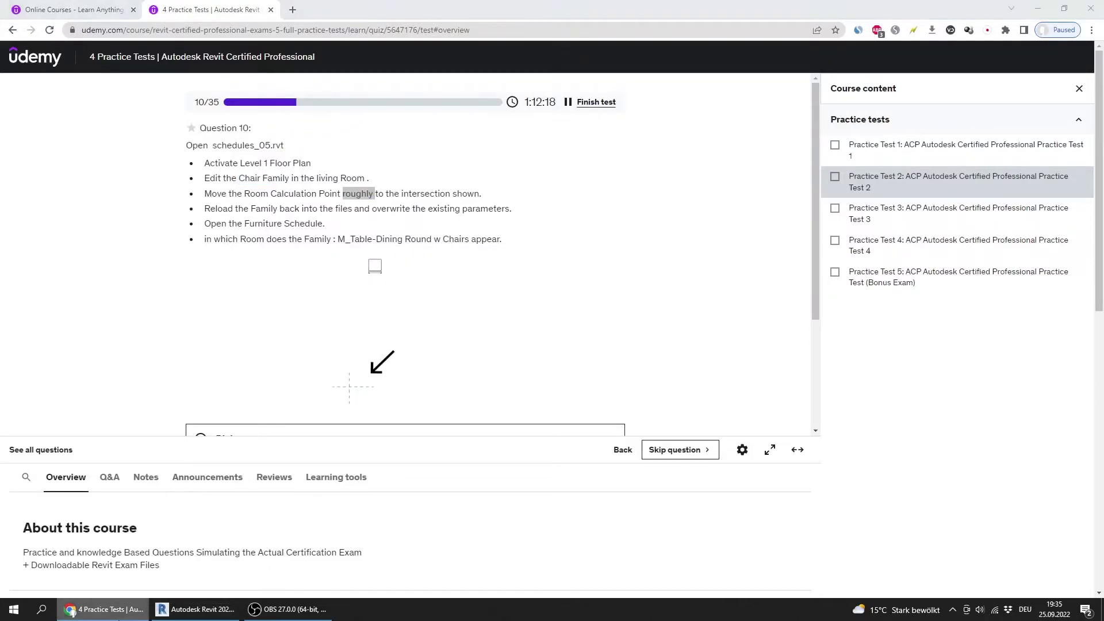
pyautogui.click(195, 609)
pyautogui.scroll(-5, 505, 377)
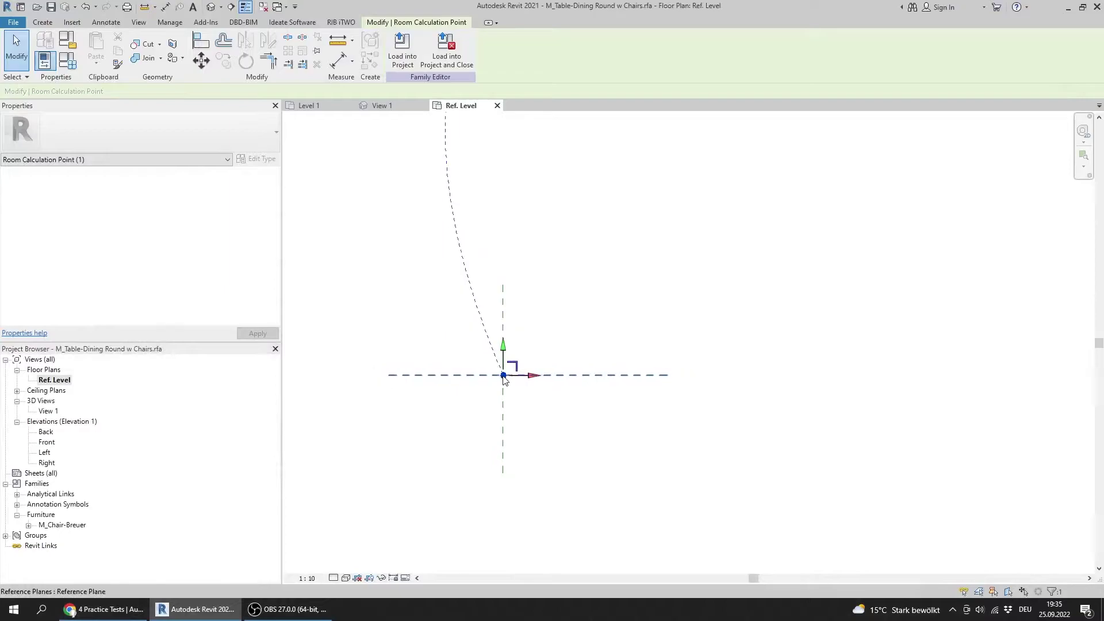
pyautogui.click(682, 336)
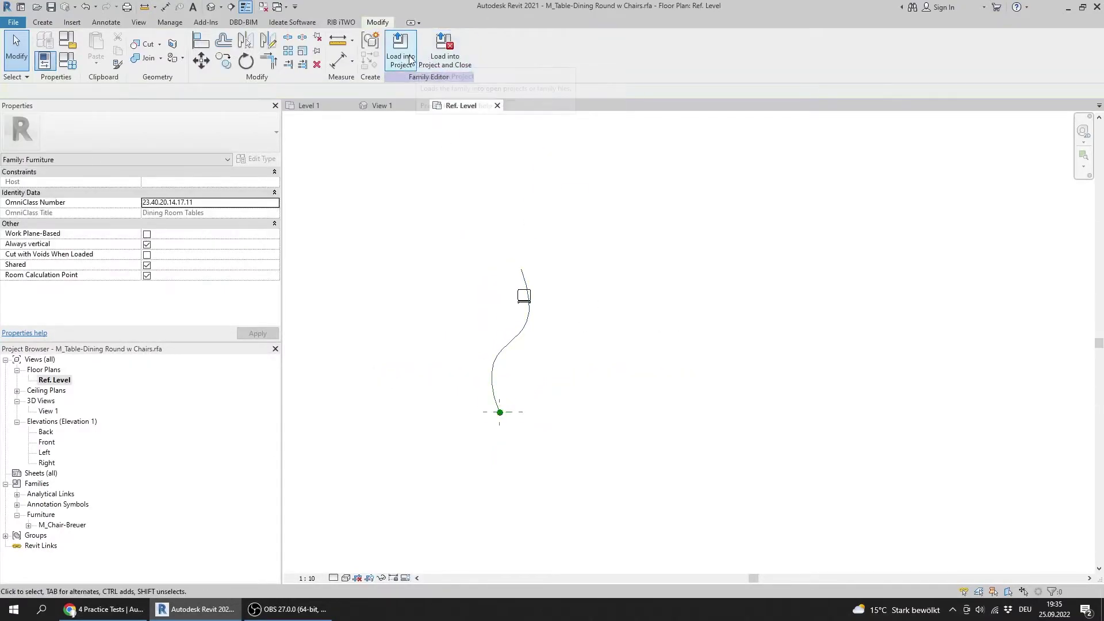
pyautogui.click(432, 61)
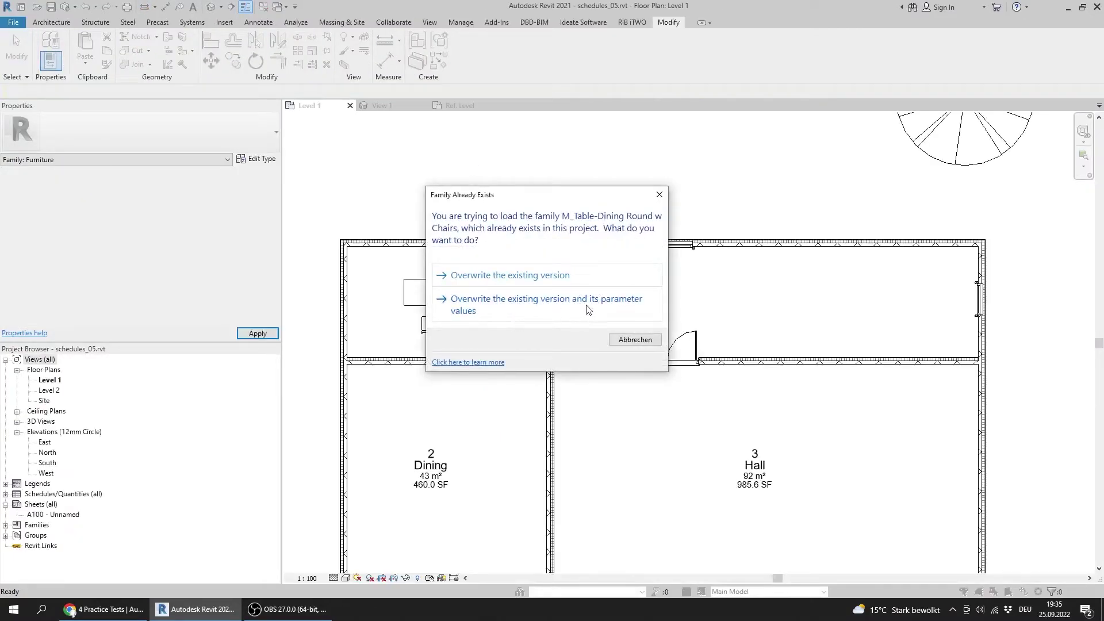
pyautogui.click(609, 309)
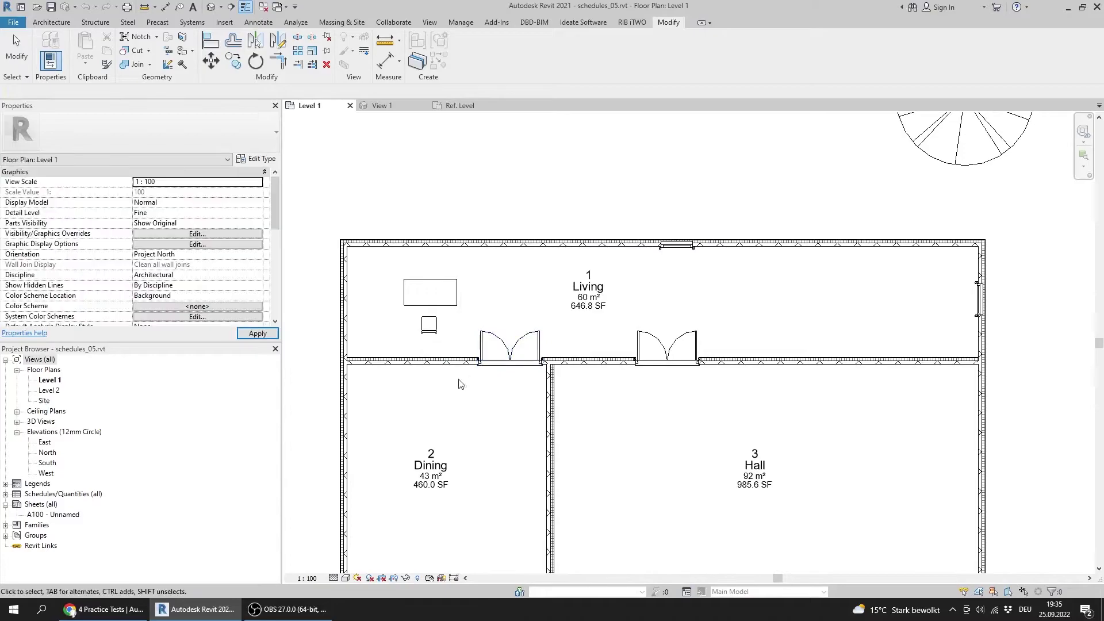
# Step: Check the next instruction in question 10, return to Revit and open the Furniture Schedule
pyautogui.scroll(-3, 518, 422)
pyautogui.scroll(2, 512, 385)
pyautogui.moveTo(512, 384); pyautogui.dragTo(527, 362, button='middle')
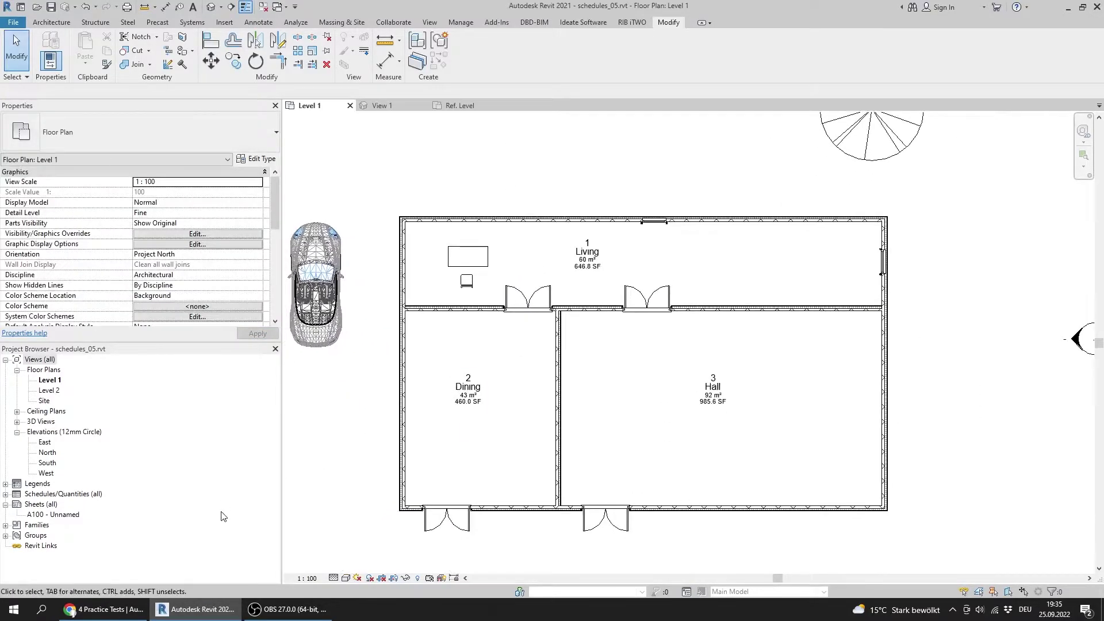
pyautogui.click(104, 609)
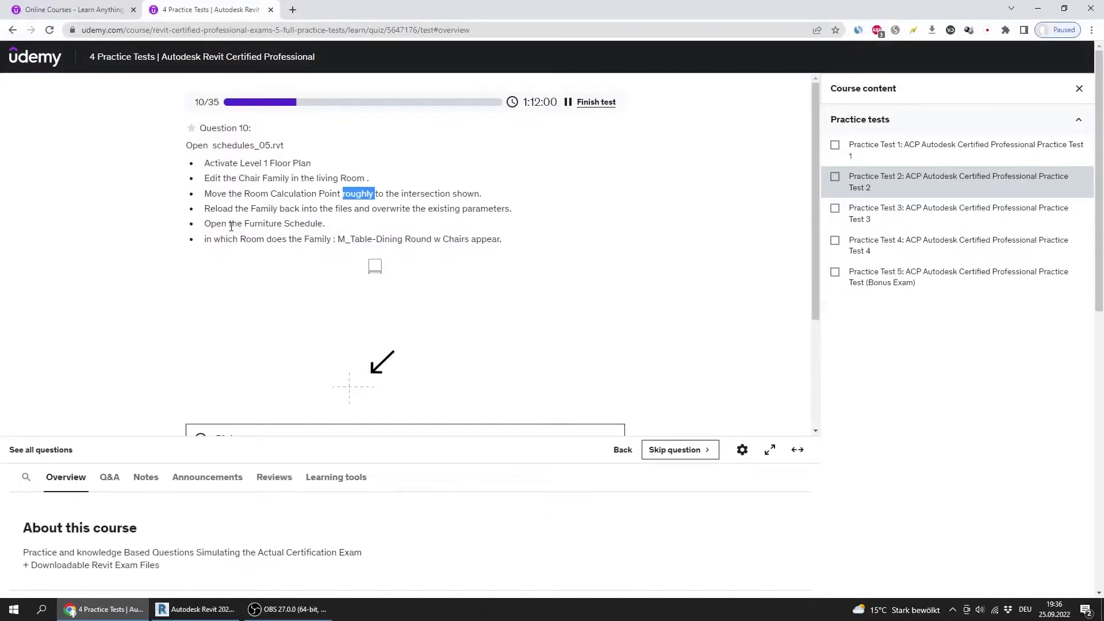
pyautogui.click(195, 609)
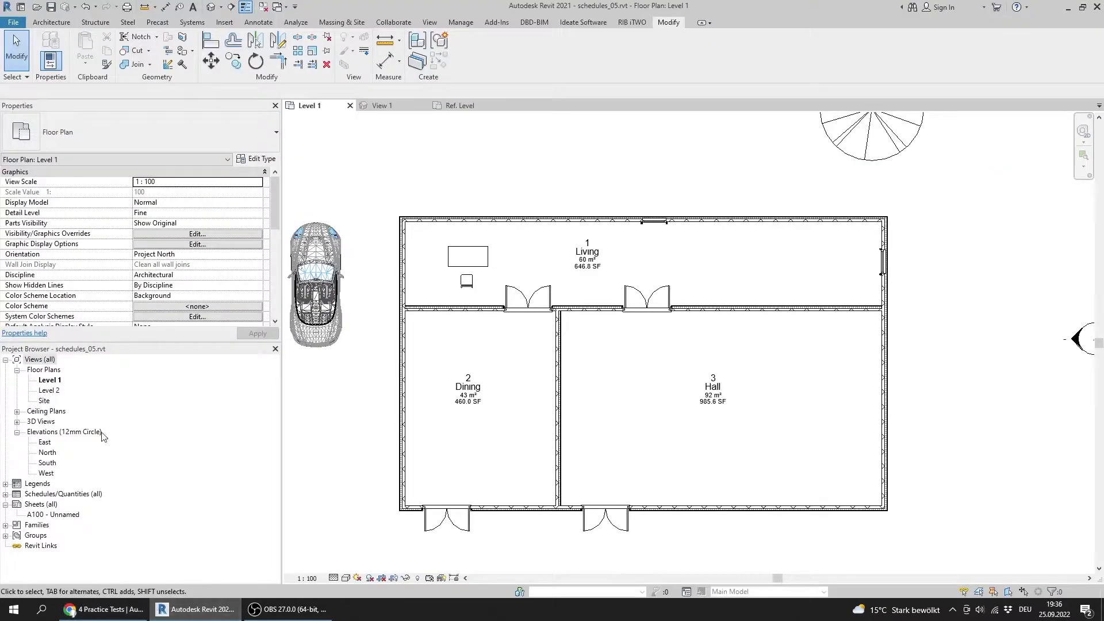
pyautogui.click(70, 496)
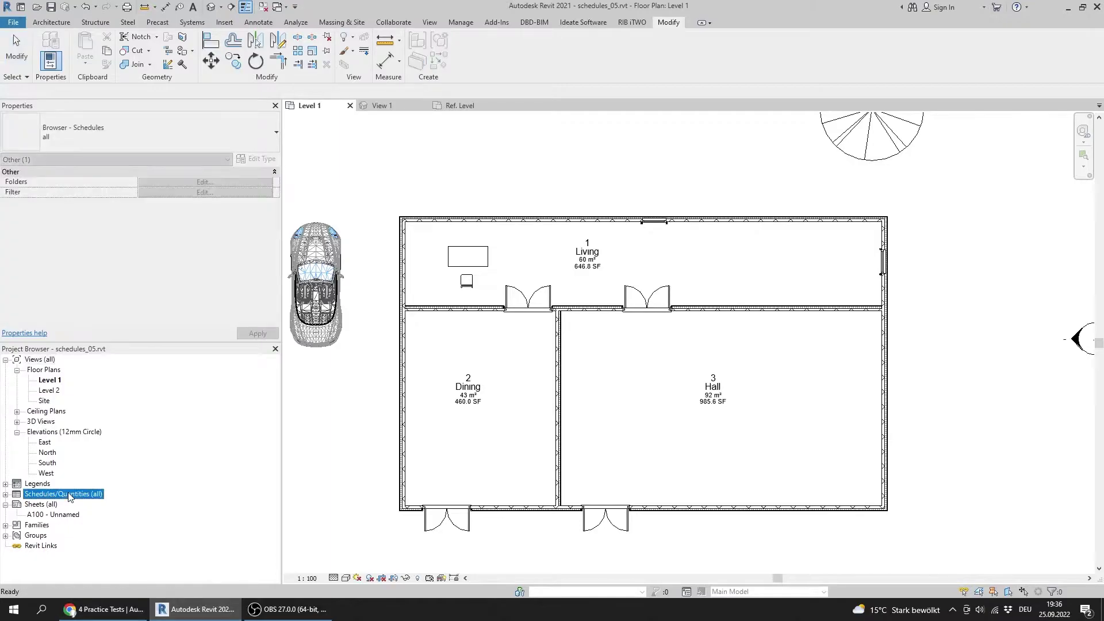
pyautogui.click(6, 495)
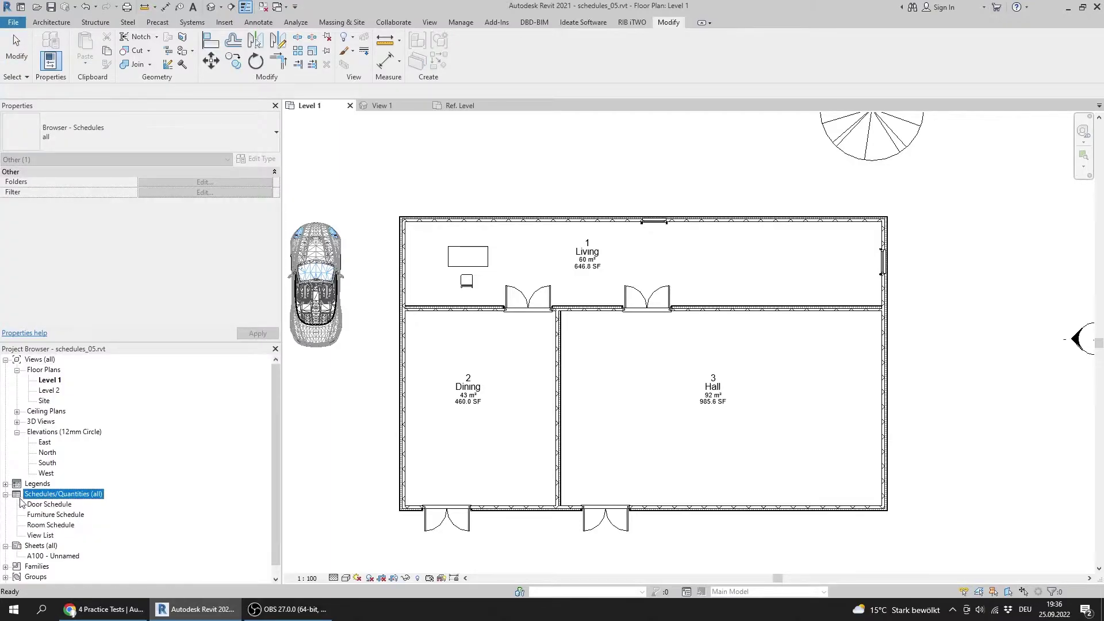
pyautogui.doubleClick(56, 514)
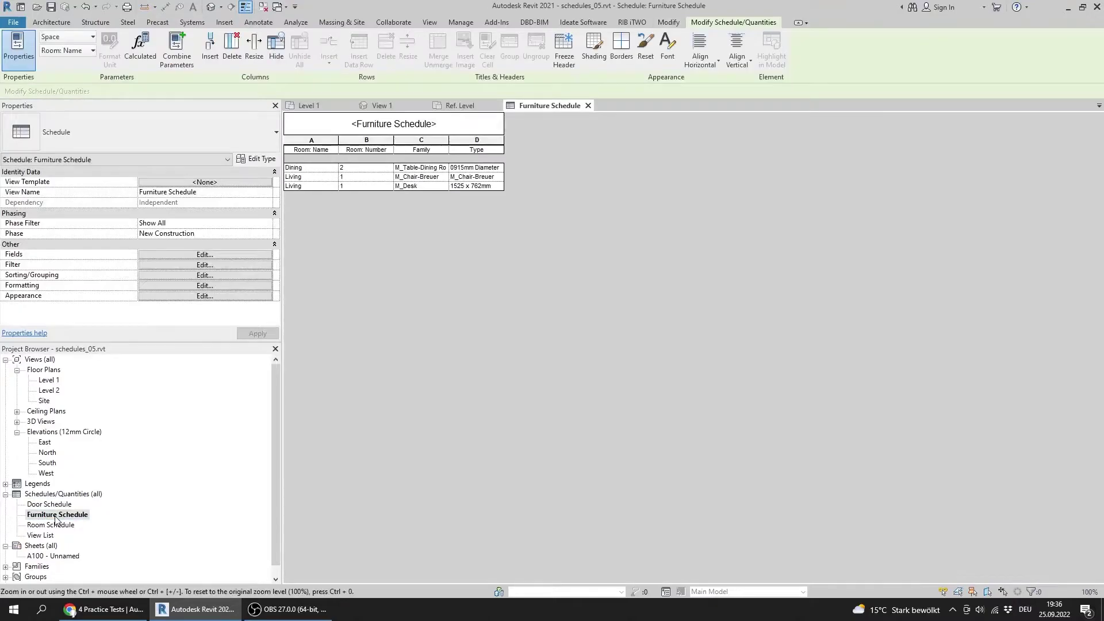
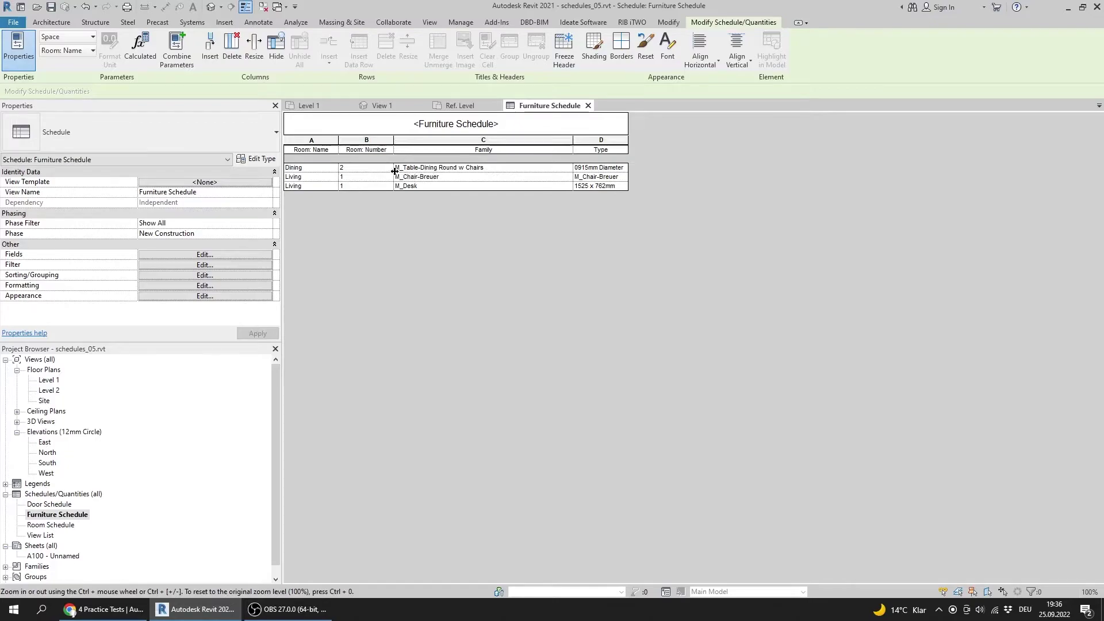
# Step: Compare the Furniture Schedule's room entry for M_Table-Dining Round w Chairs with question 10's wording and answer options on Udemy, returning to Revit
pyautogui.click(347, 168)
pyautogui.click(104, 609)
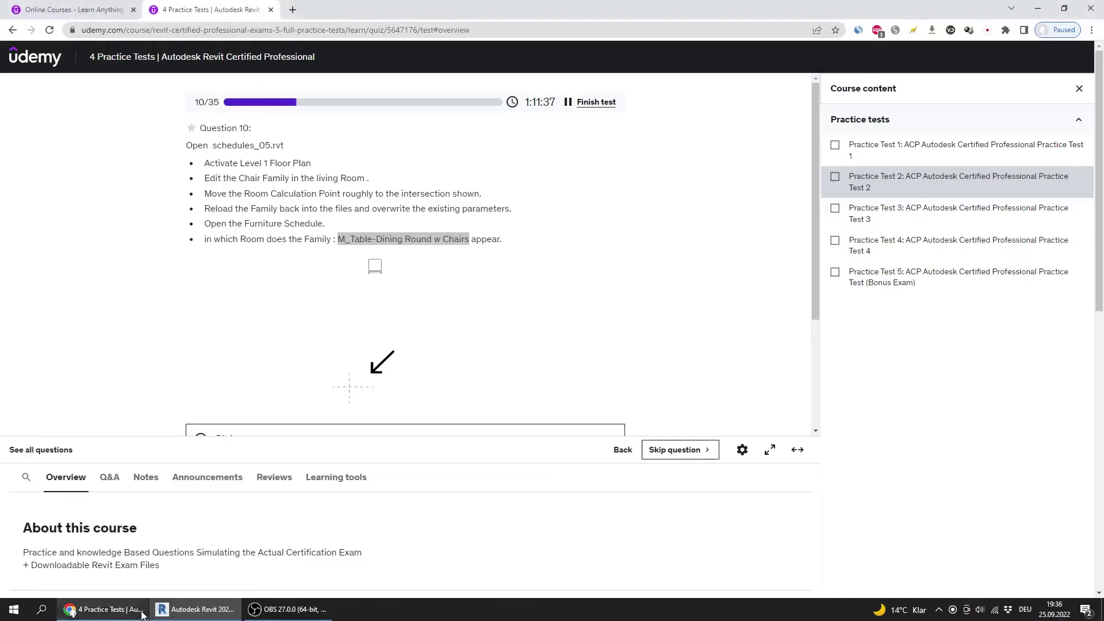
pyautogui.scroll(-3, 260, 325)
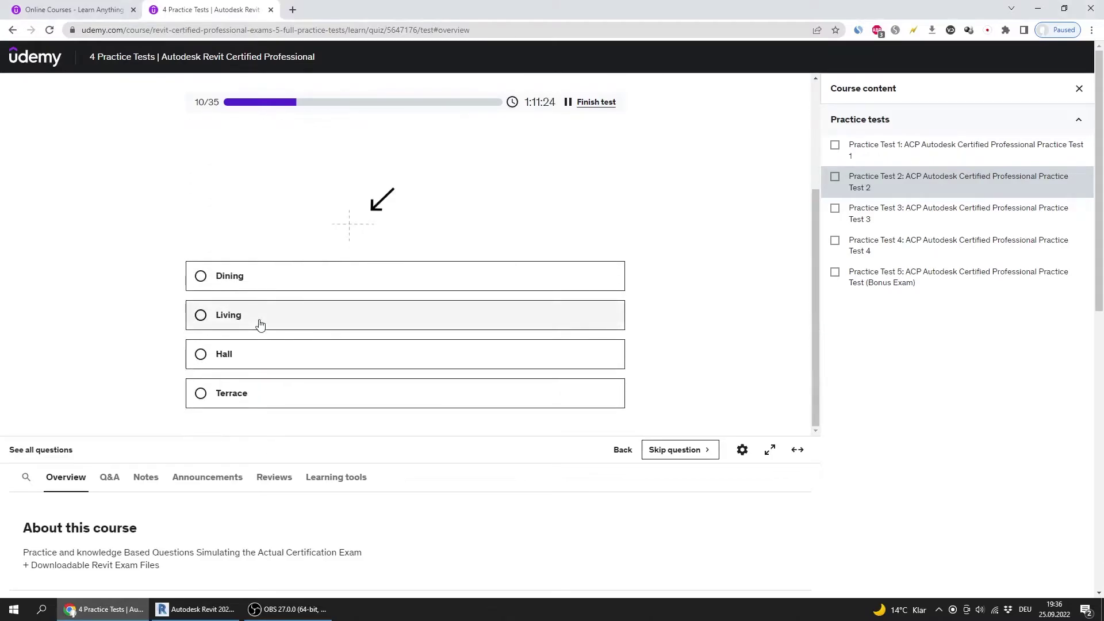
pyautogui.scroll(3, 118, 352)
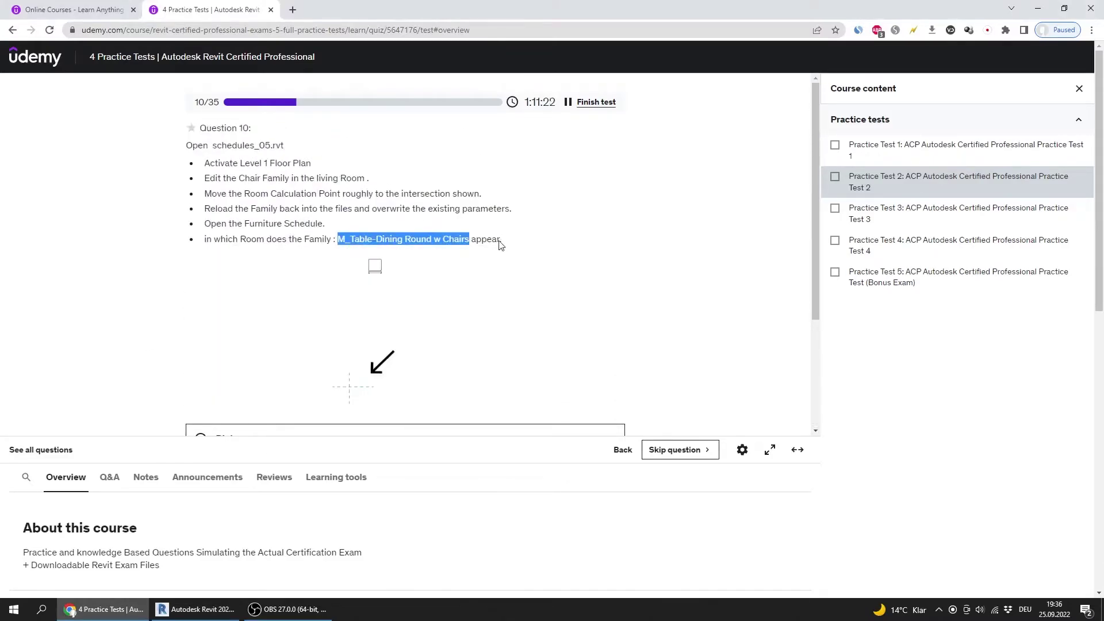
pyautogui.click(204, 610)
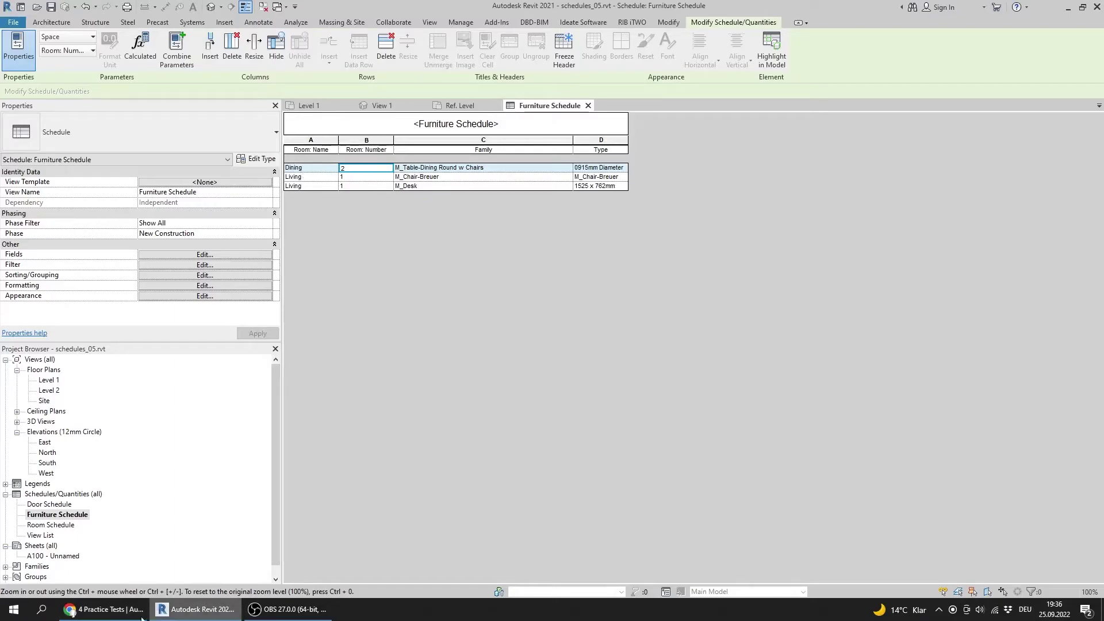
# Step: Switch to the Udemy test and answer question 10 with Dining
pyautogui.click(103, 610)
pyautogui.scroll(-3, 195, 351)
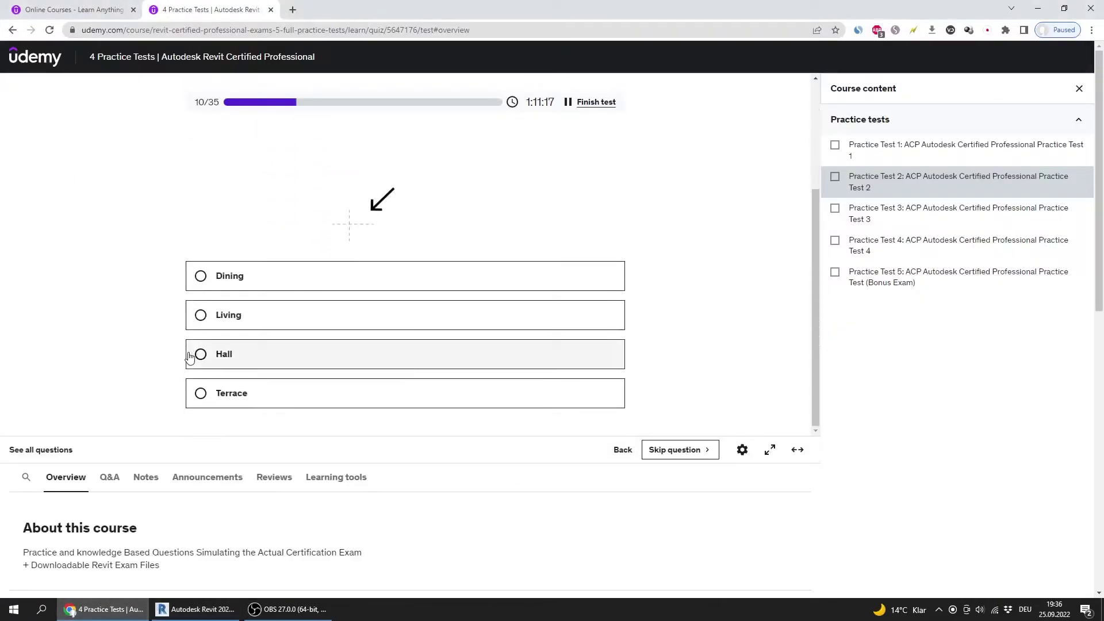
pyautogui.click(230, 286)
pyautogui.scroll(3, 146, 332)
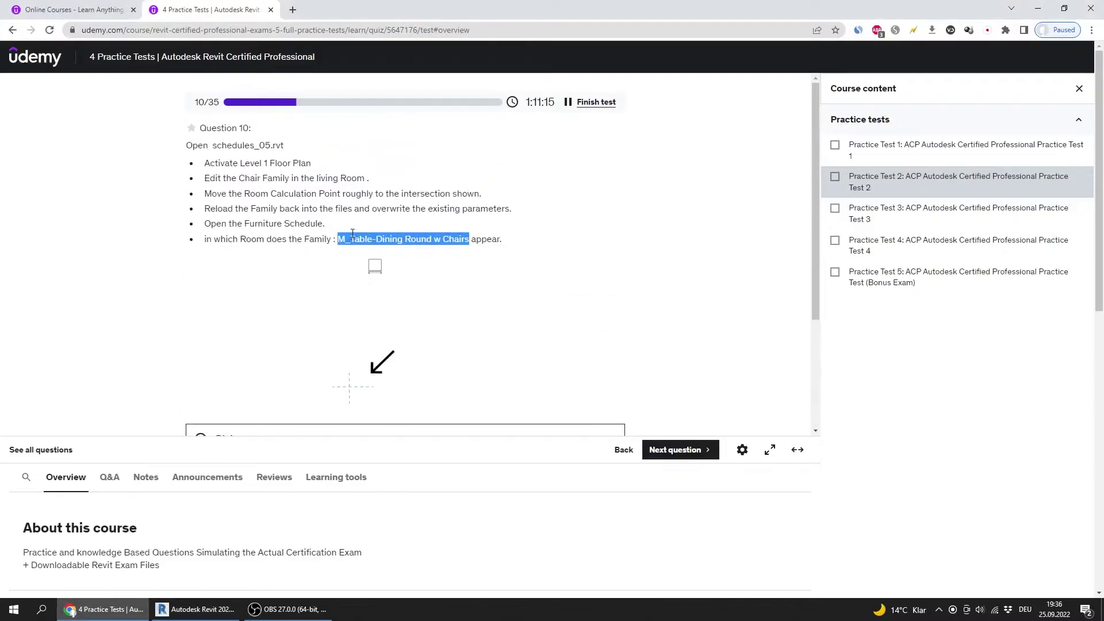
# Step: Return to Revit and compare the chair's placement on the Level 1 plan with the room calculation point in the family's 3D and Ref. Level views
pyautogui.click(196, 610)
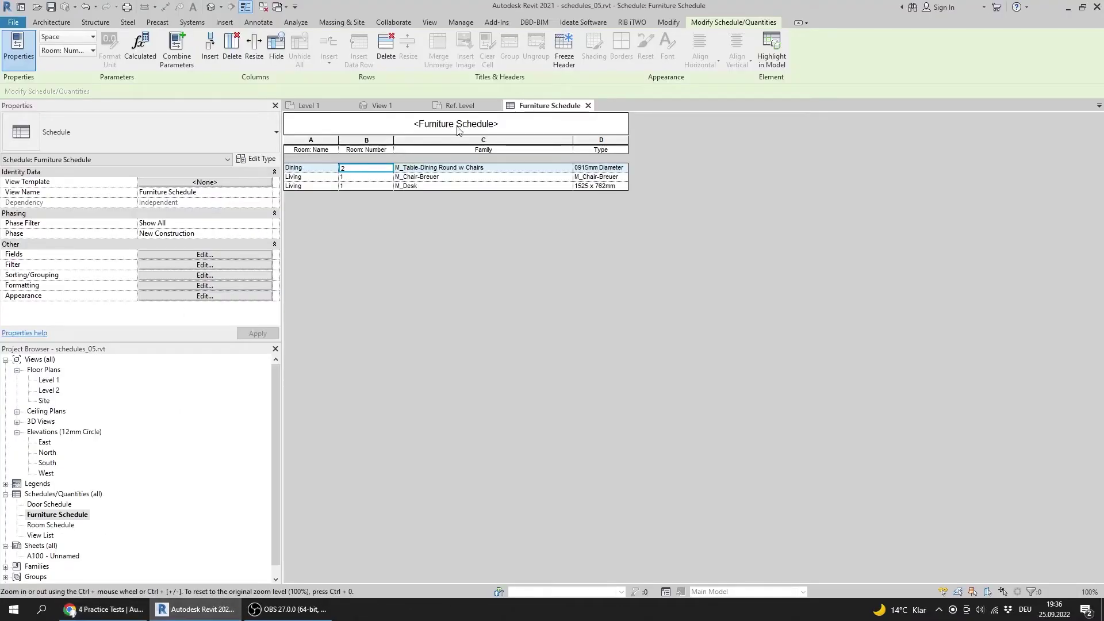
pyautogui.click(471, 110)
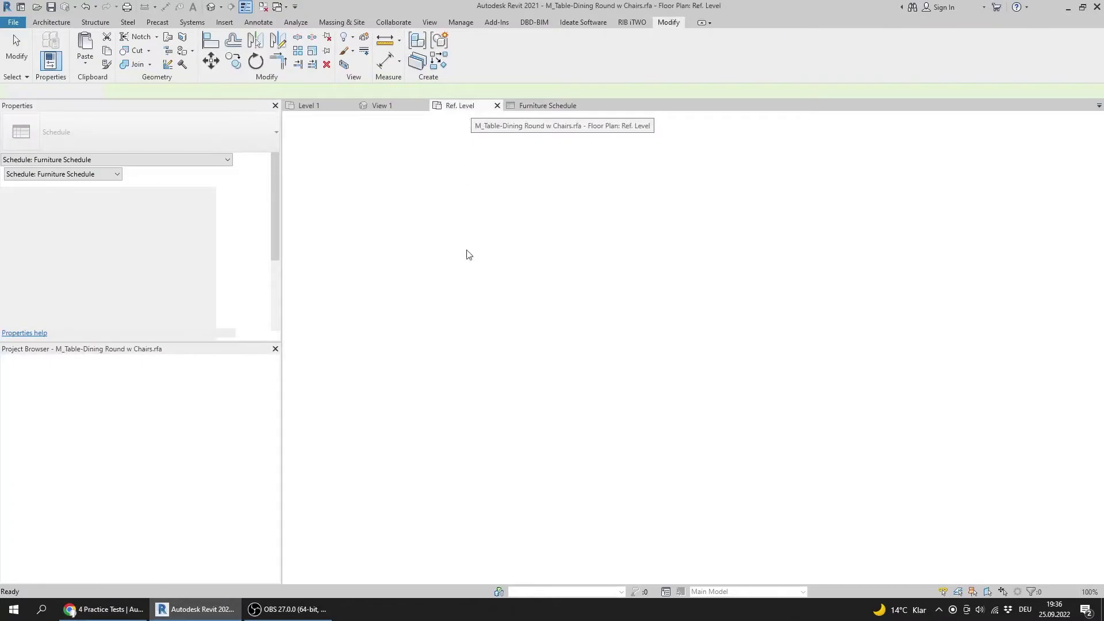
pyautogui.click(384, 105)
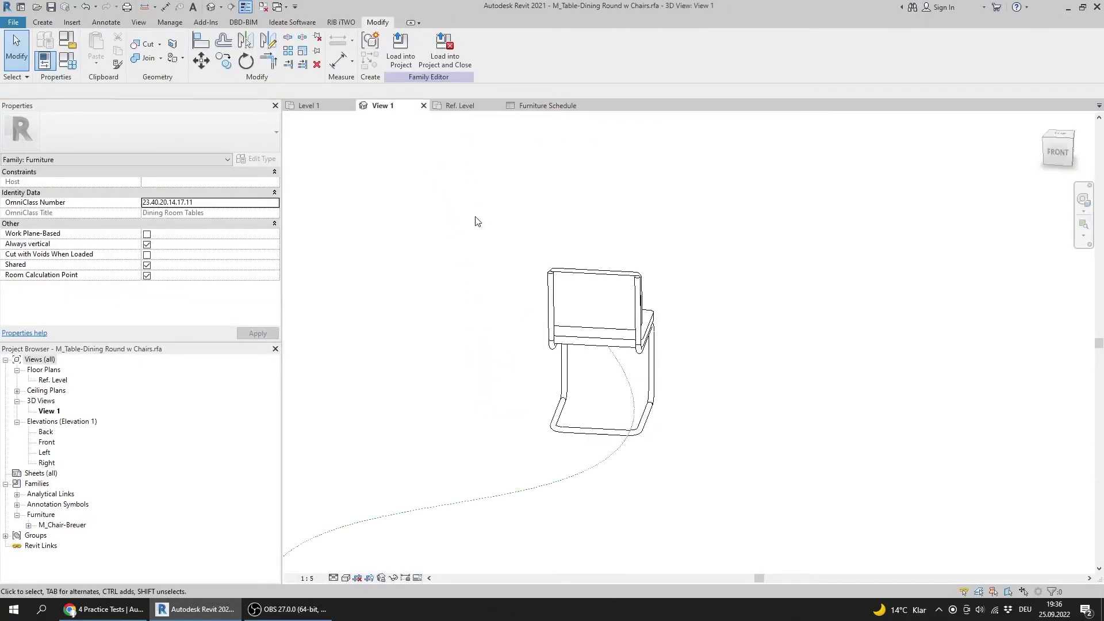
pyautogui.click(313, 106)
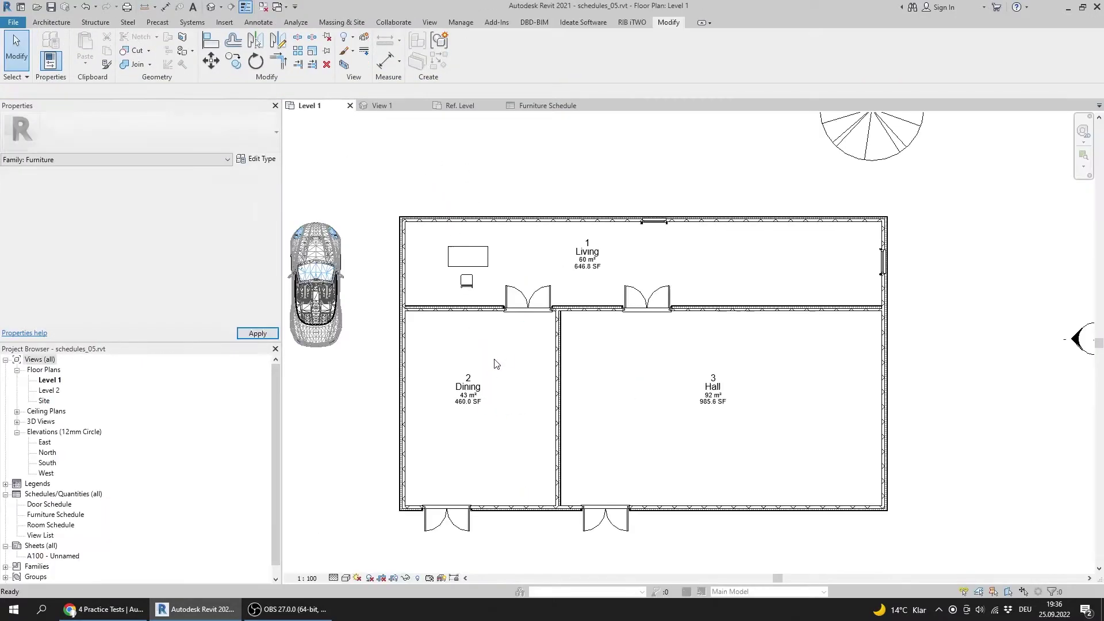
pyautogui.scroll(3, 384, 388)
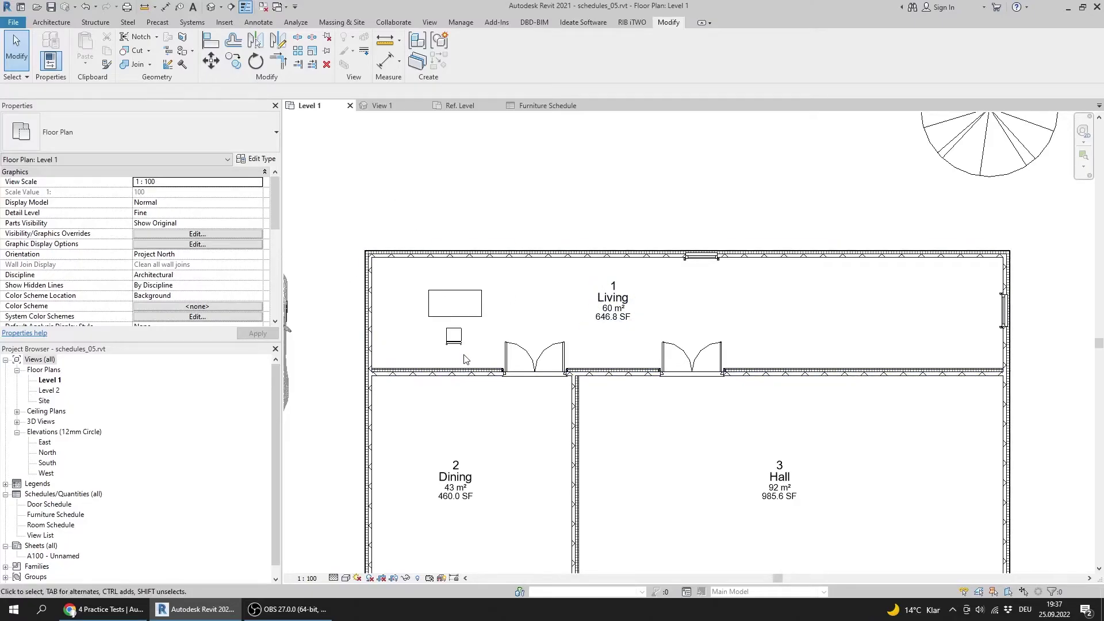
pyautogui.moveTo(487, 448); pyautogui.dragTo(486, 419, button='middle')
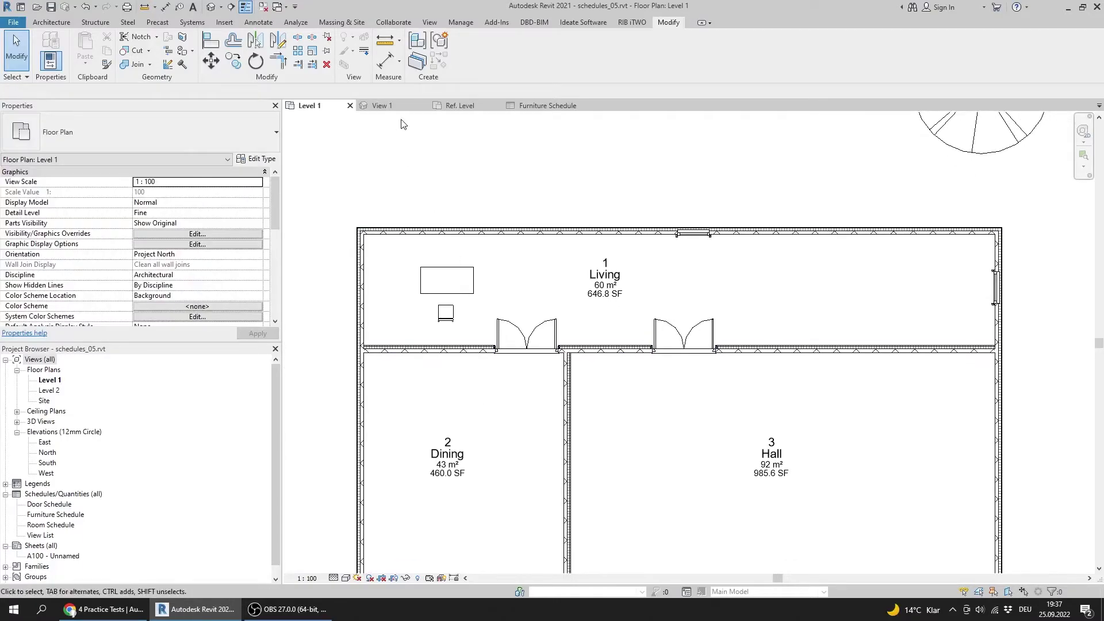
pyautogui.click(391, 105)
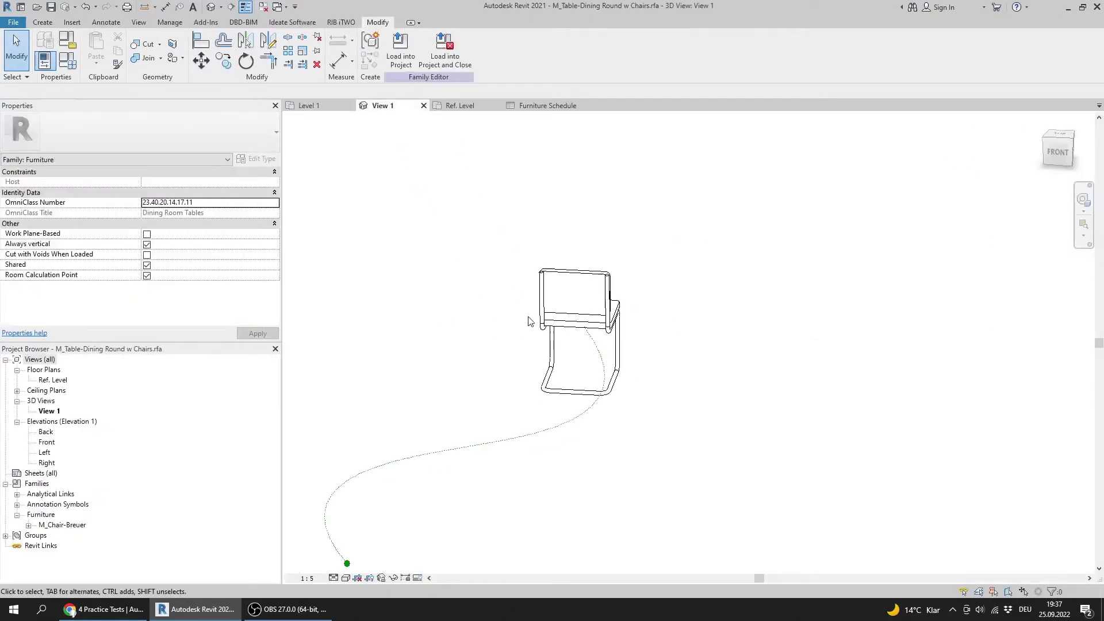
pyautogui.click(461, 107)
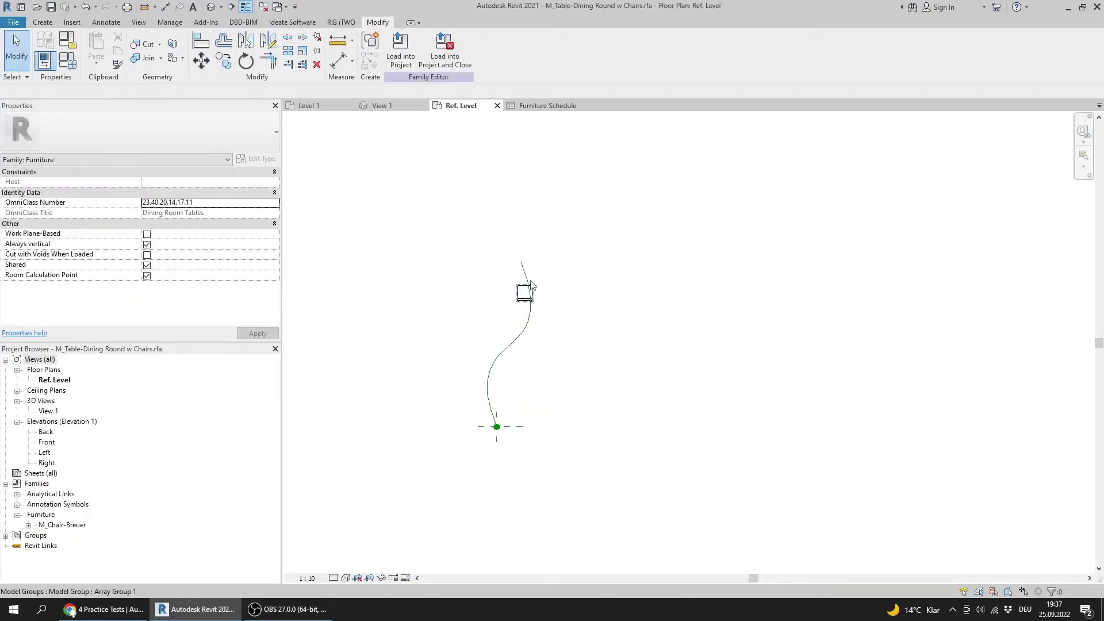
pyautogui.click(309, 106)
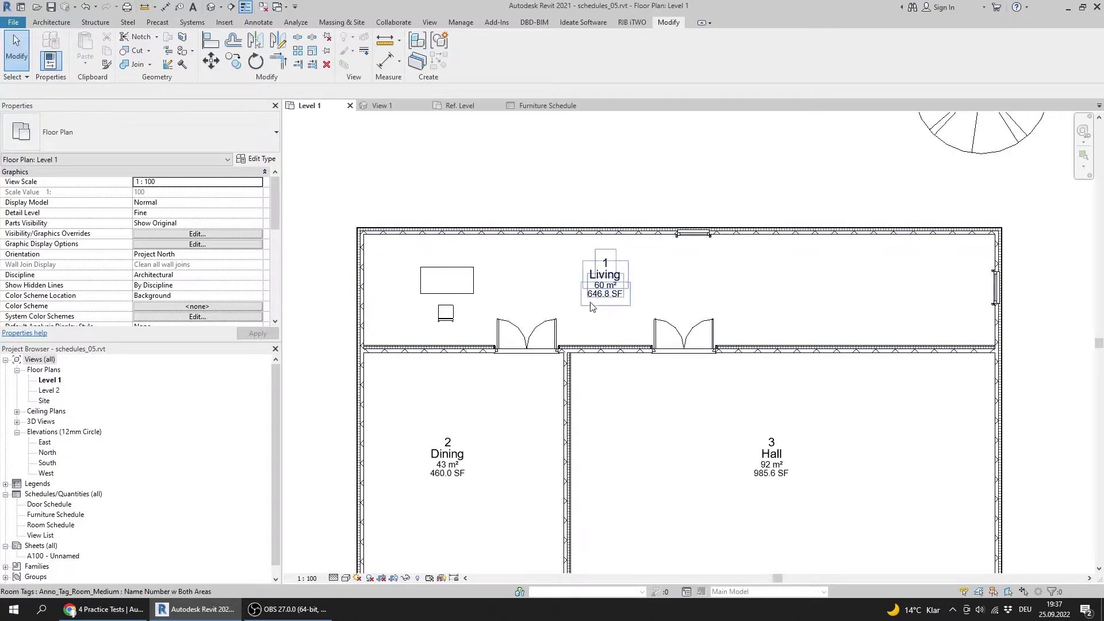
pyautogui.moveTo(461, 401); pyautogui.dragTo(510, 337, button='middle')
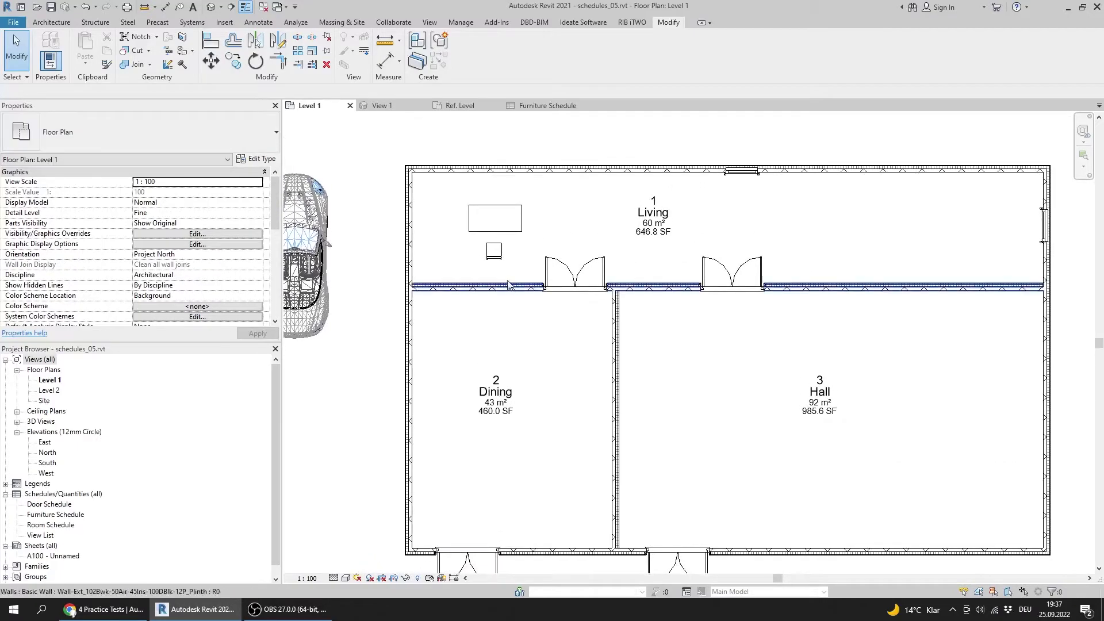
# Step: Select the chair in the Living room on Level 1 to examine where its room calculation point falls, then clear the selection
pyautogui.click(495, 252)
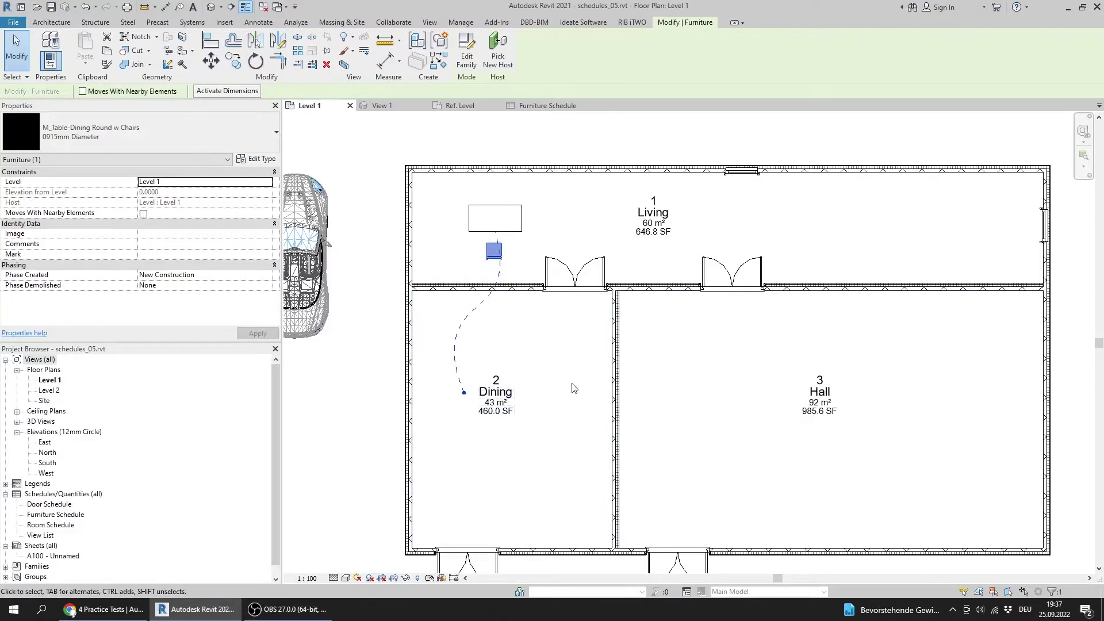
pyautogui.moveTo(428, 274); pyautogui.dragTo(422, 333, button='middle')
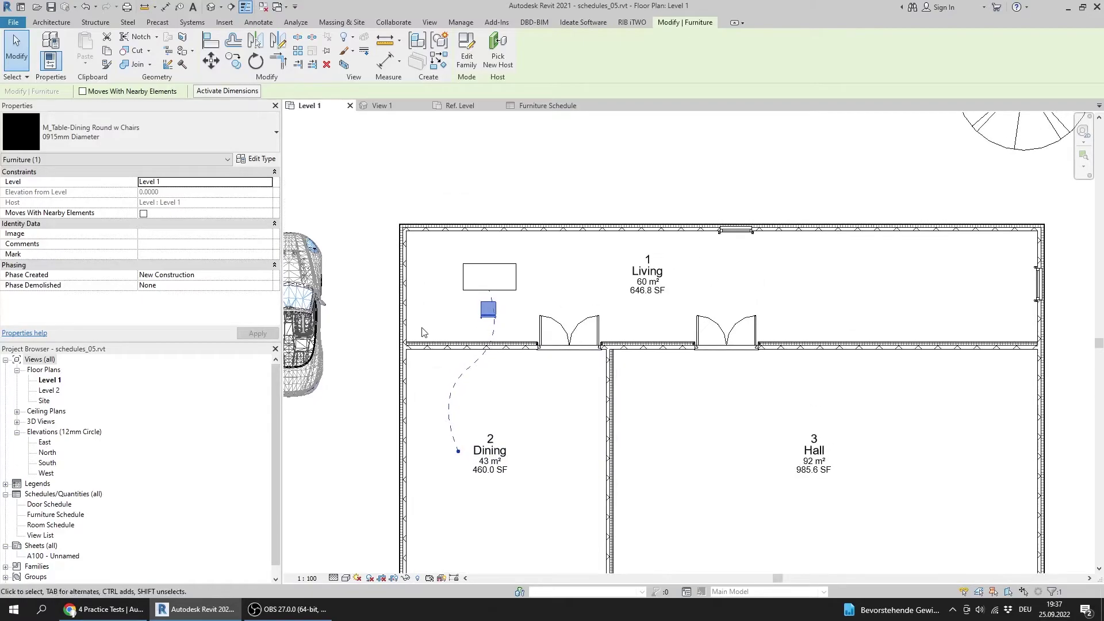
pyautogui.click(468, 185)
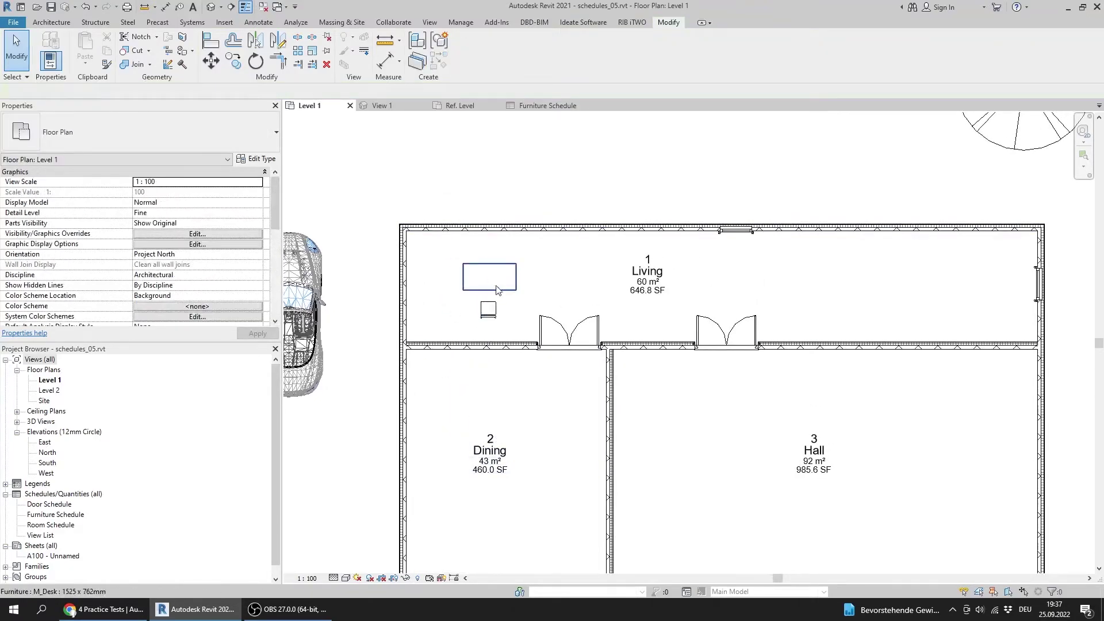
pyautogui.moveTo(521, 199); pyautogui.dragTo(501, 233, button='middle')
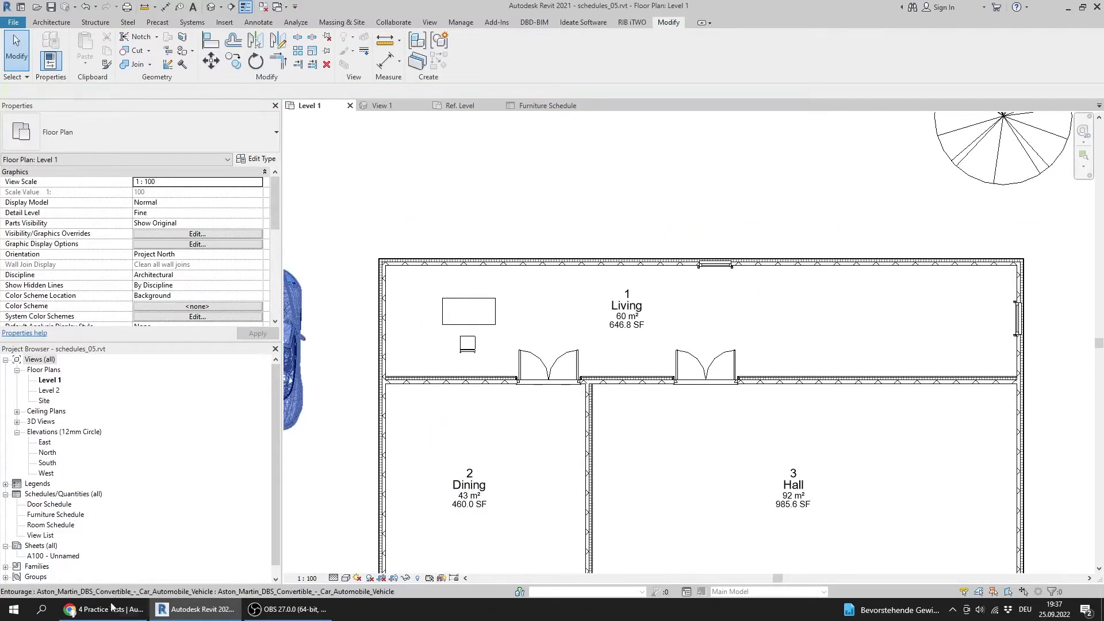
# Step: Switch to the Udemy test, review the chosen answer to question 10 and go on to the following question
pyautogui.click(112, 605)
pyautogui.scroll(-5, 473, 330)
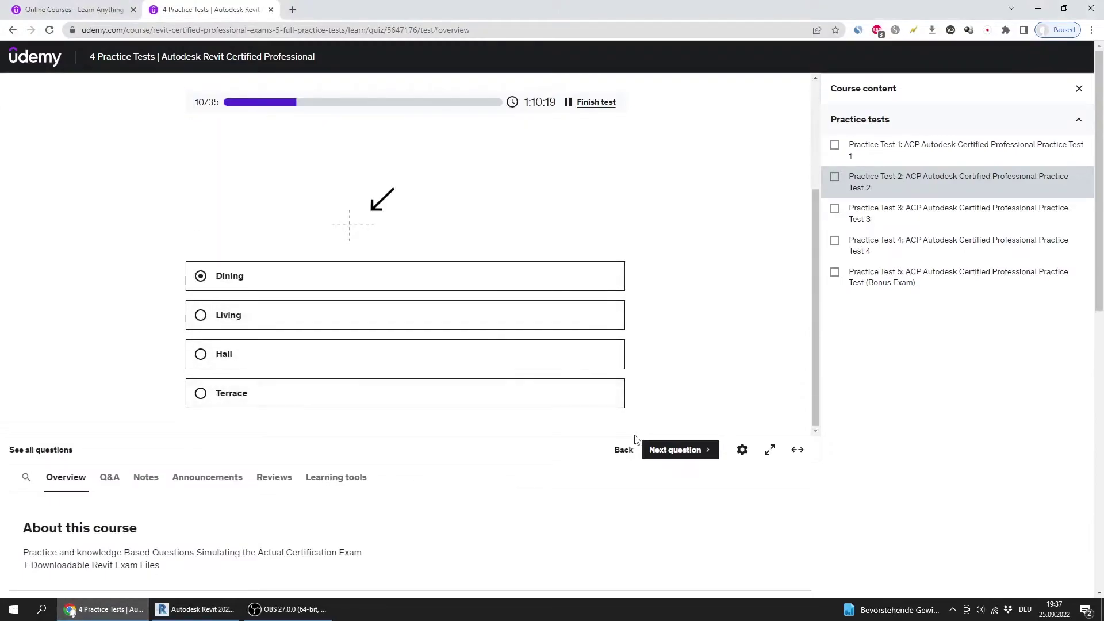
pyautogui.scroll(3, 638, 414)
pyautogui.click(670, 449)
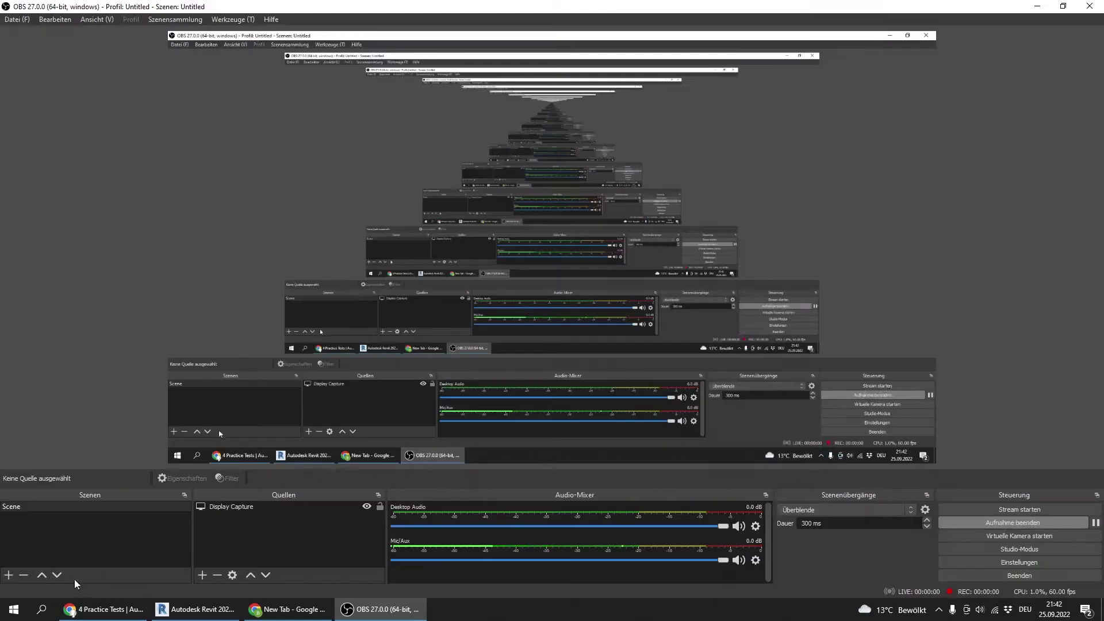
# Step: Bring the Udemy test back to the front, read question 11 and examine its enlarged filled region image
pyautogui.hotkey('alt', 'Tab')
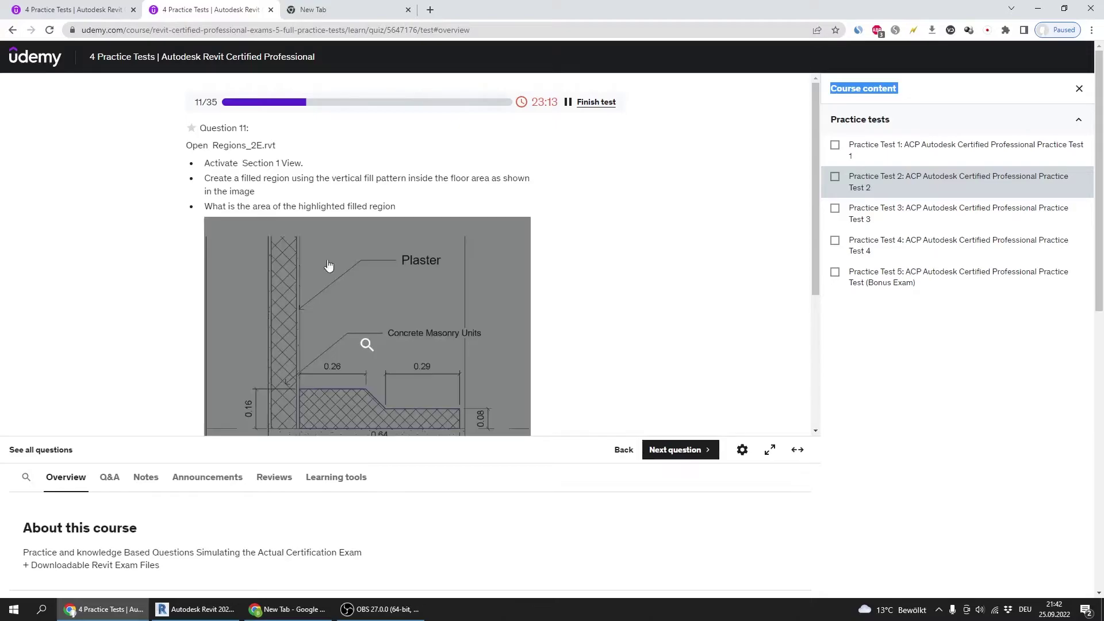
pyautogui.click(414, 301)
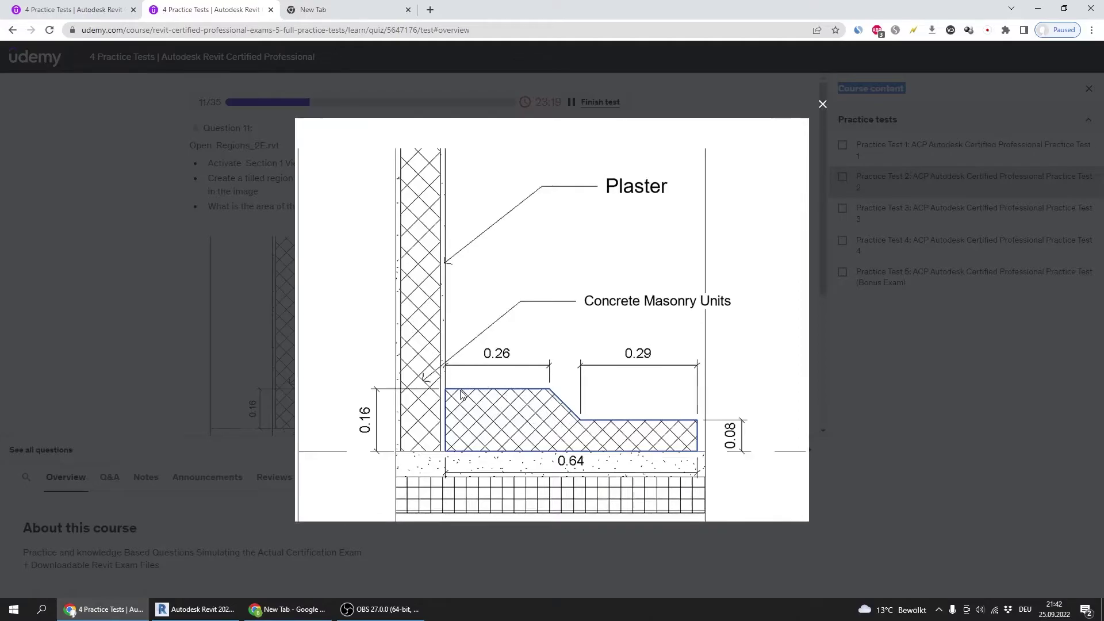
pyautogui.press('Escape')
# Step: Switch to Revit and start a filled region boundary sketch in the Section 1 view of Region_2E
pyautogui.hotkey('alt', 'Tab')
pyautogui.scroll(2, 455, 369)
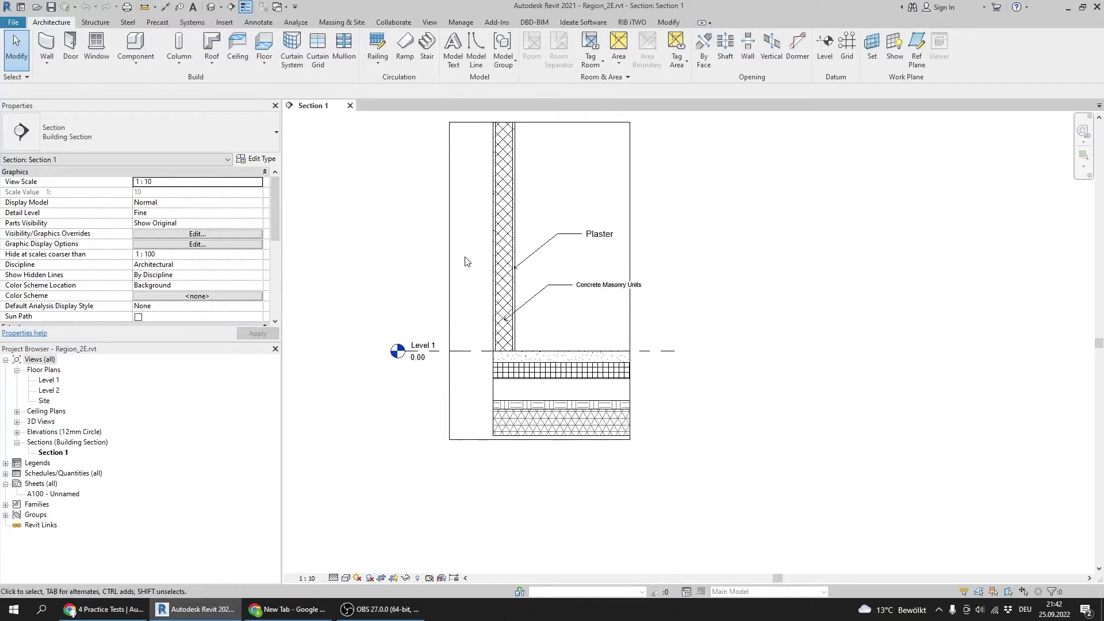
pyautogui.click(259, 22)
pyautogui.click(319, 58)
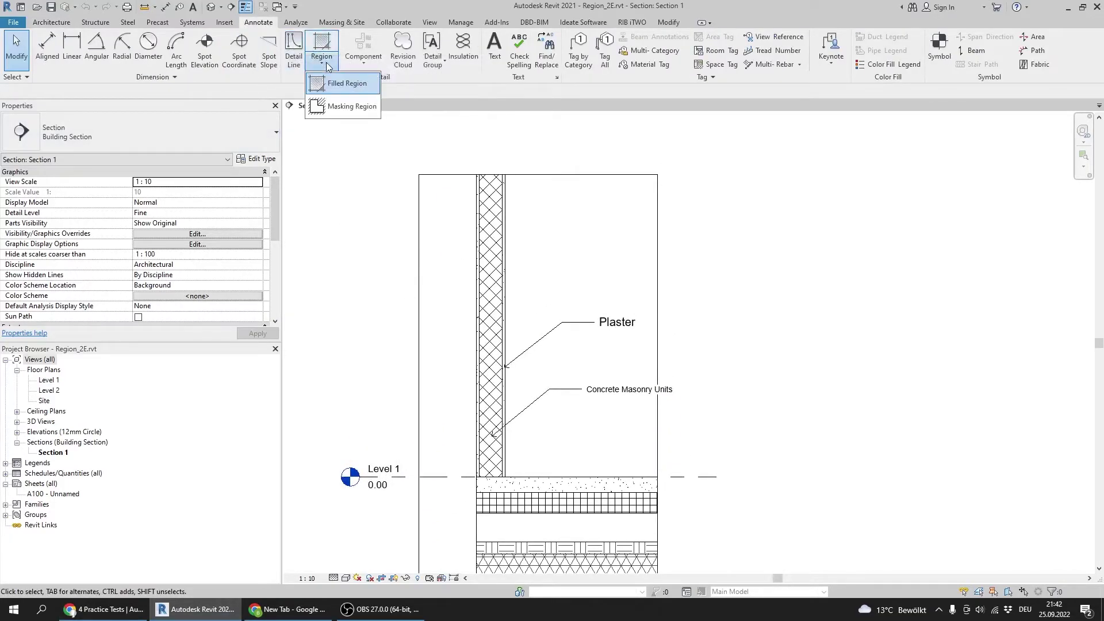
pyautogui.click(345, 87)
pyautogui.moveTo(707, 371); pyautogui.dragTo(759, 320, button='middle')
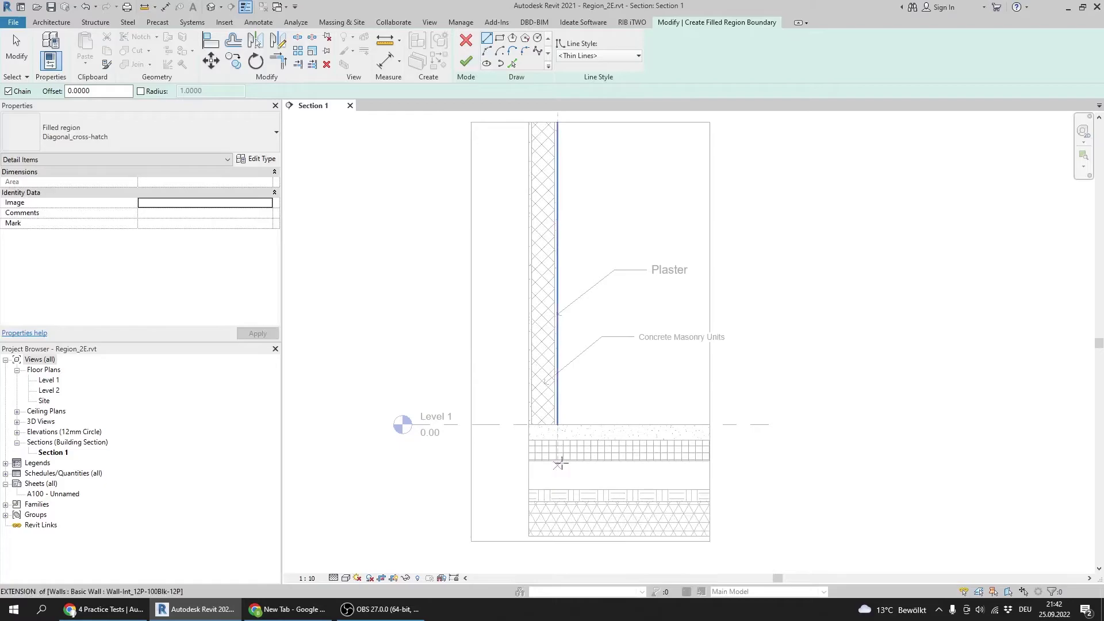
pyautogui.moveTo(569, 471); pyautogui.dragTo(555, 470, button='middle')
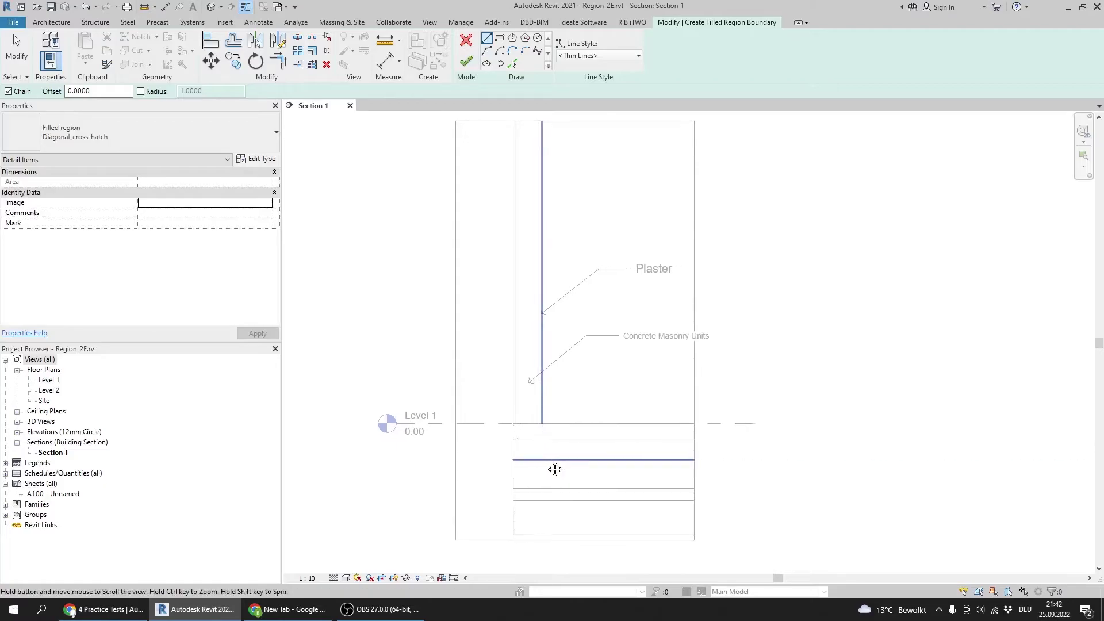
# Step: Switch to the Udemy test and recheck the filled region's dimensions in question 11's enlarged image
pyautogui.click(103, 609)
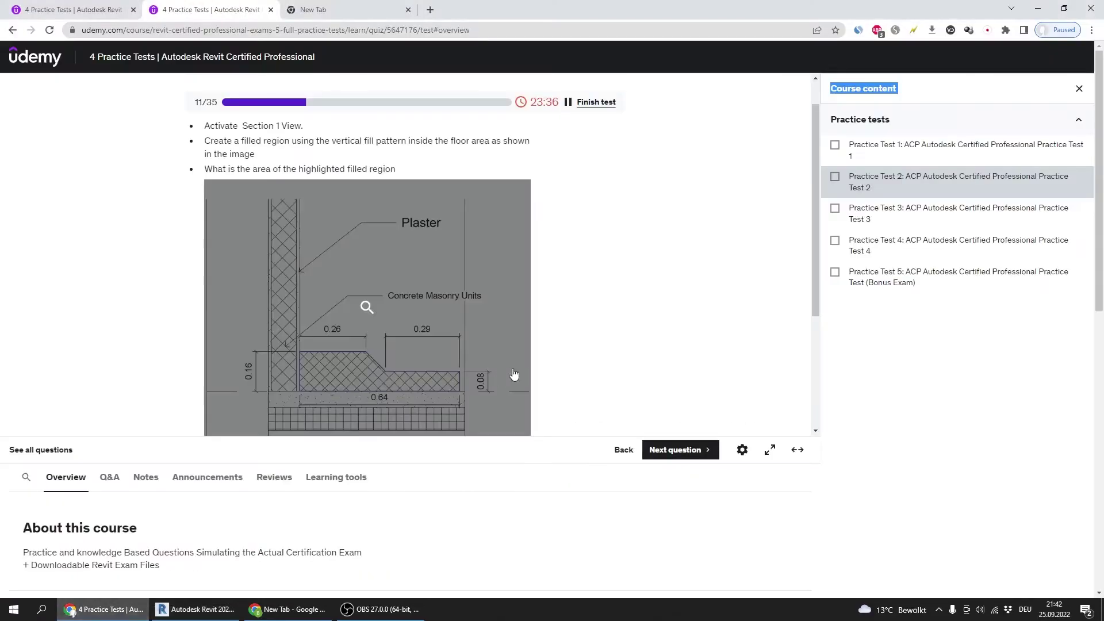
pyautogui.click(498, 247)
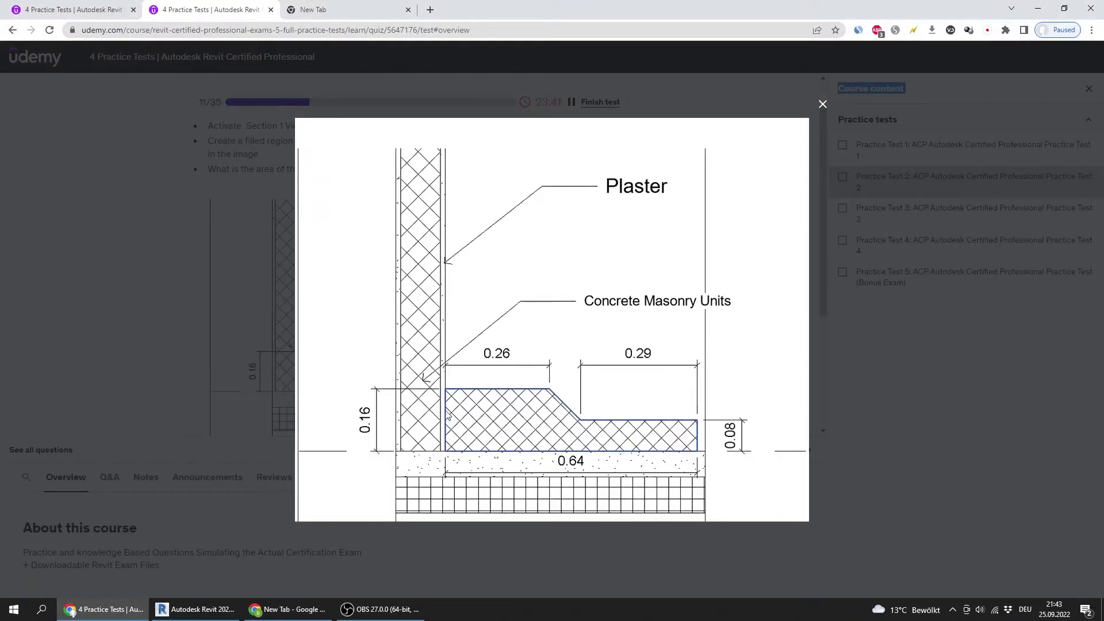
pyautogui.press('Escape')
# Step: Return to Revit and draw the region's first vertical edge 0.16 upward along the plaster face from the top of the floor
pyautogui.hotkey('alt', 'Tab')
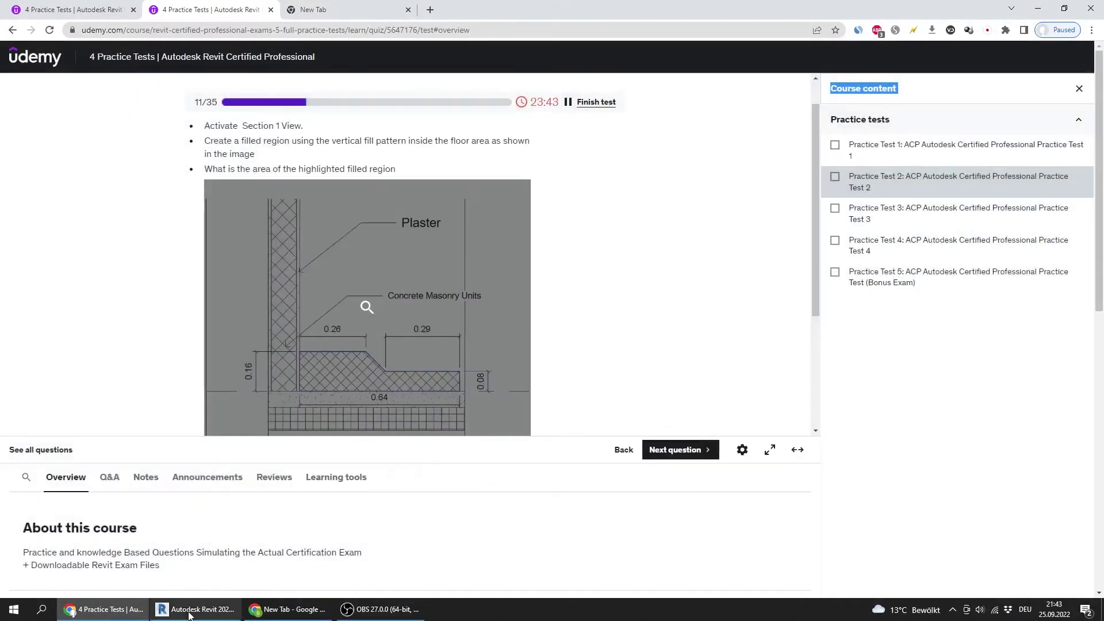
pyautogui.scroll(2, 518, 427)
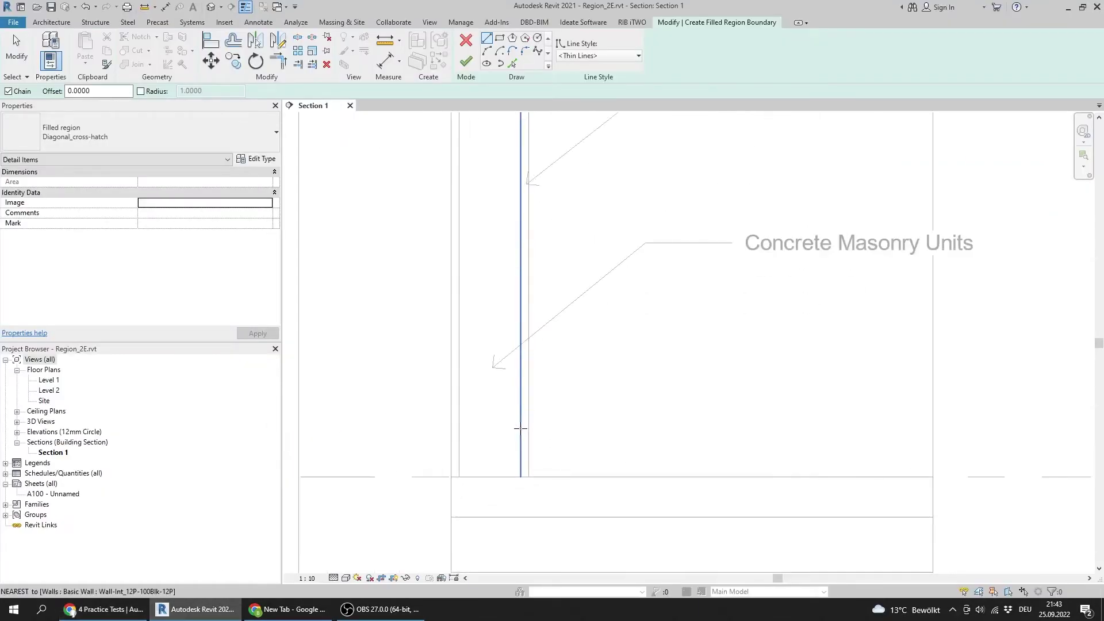
pyautogui.click(525, 460)
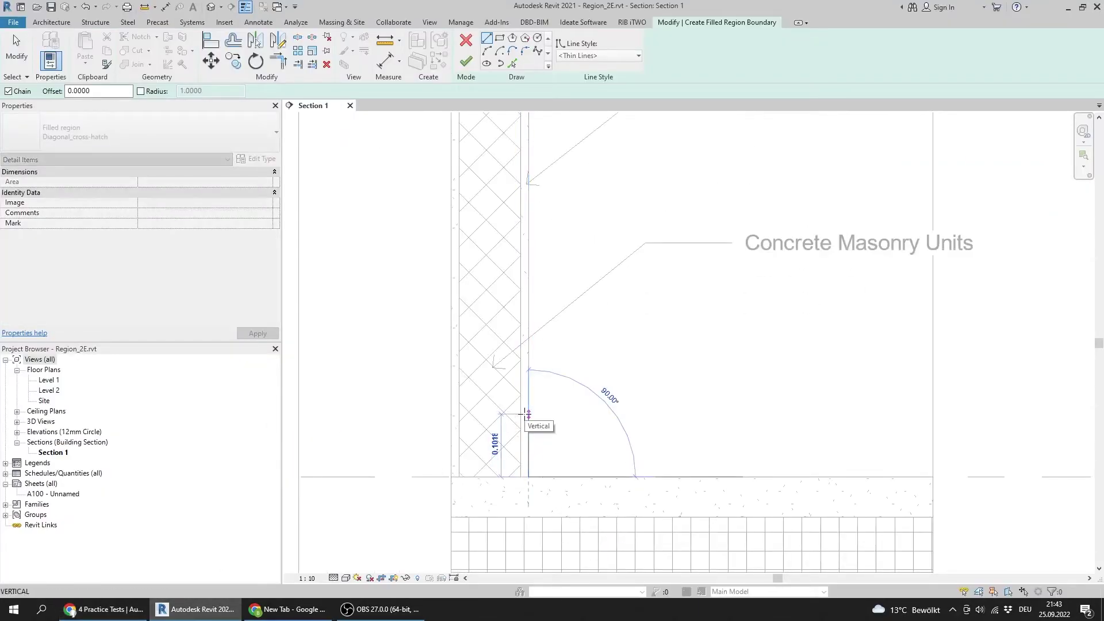
pyautogui.write('0.16')
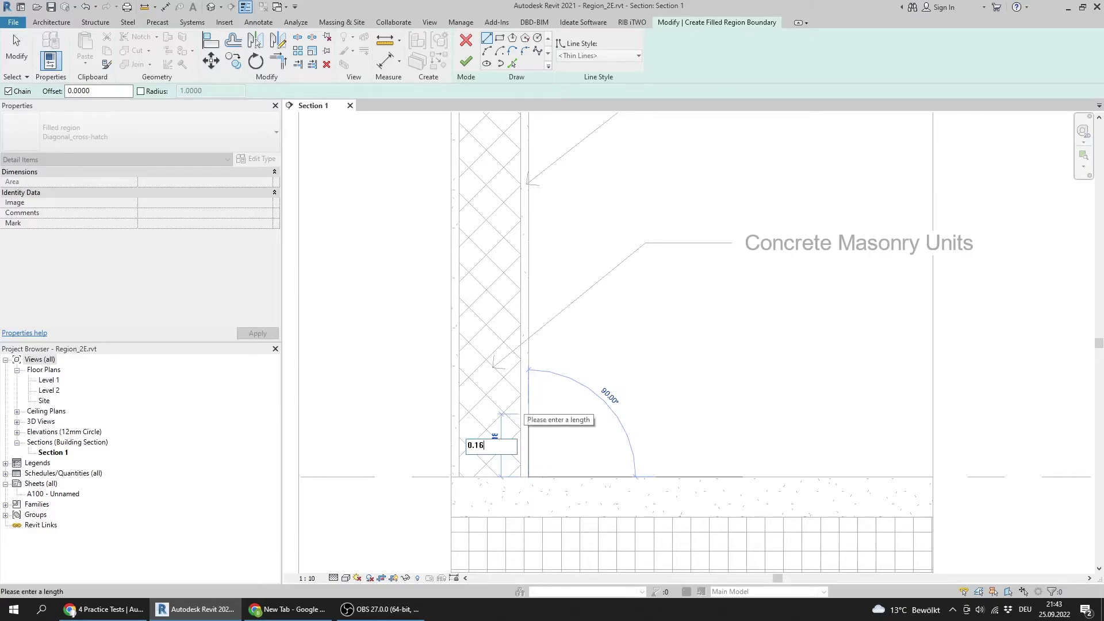
pyautogui.press('Return')
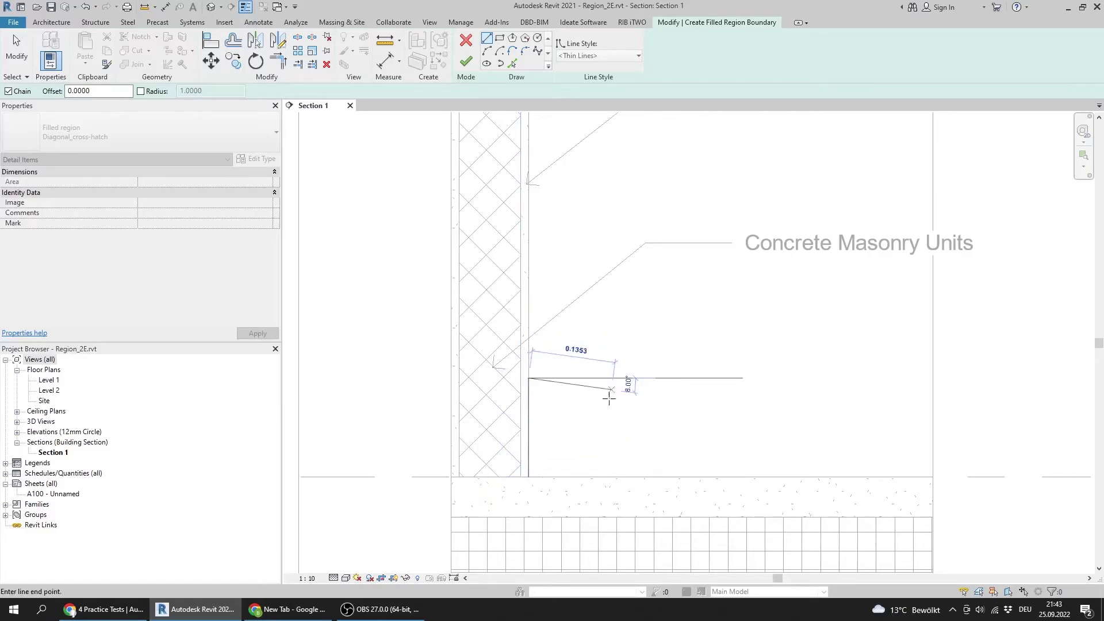
# Step: Check the top edge's dimension in question 11's Udemy image and draw that edge 0.26 horizontally away from the plaster face in Revit
pyautogui.hotkey('alt', 'Tab')
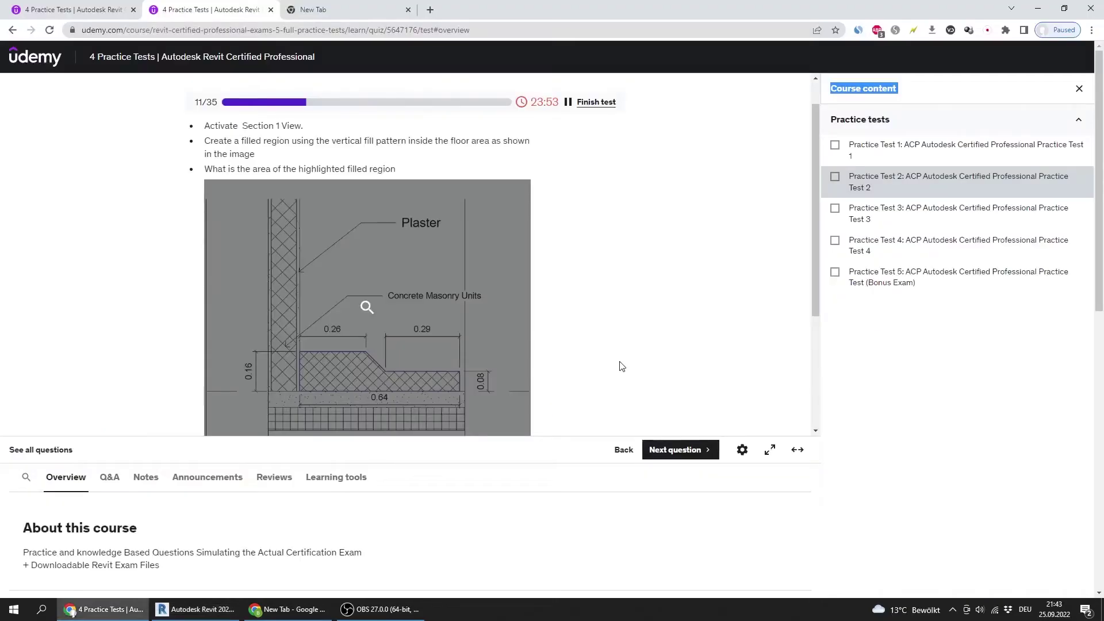
pyautogui.hotkey('alt', 'Tab')
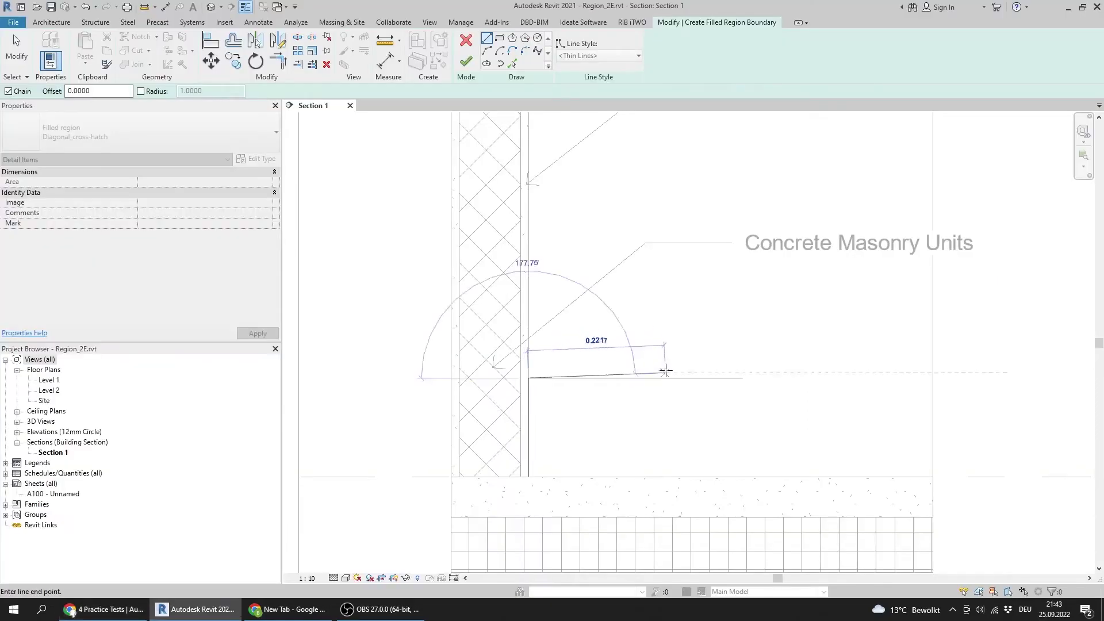
pyautogui.write('0.2')
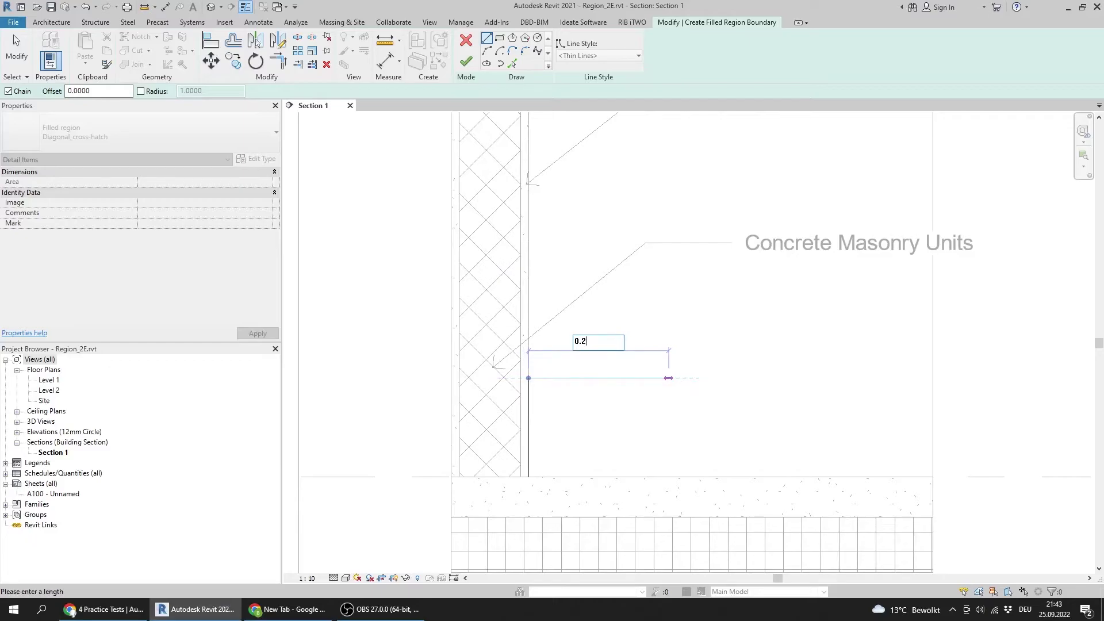
pyautogui.hotkey('alt', 'Tab')
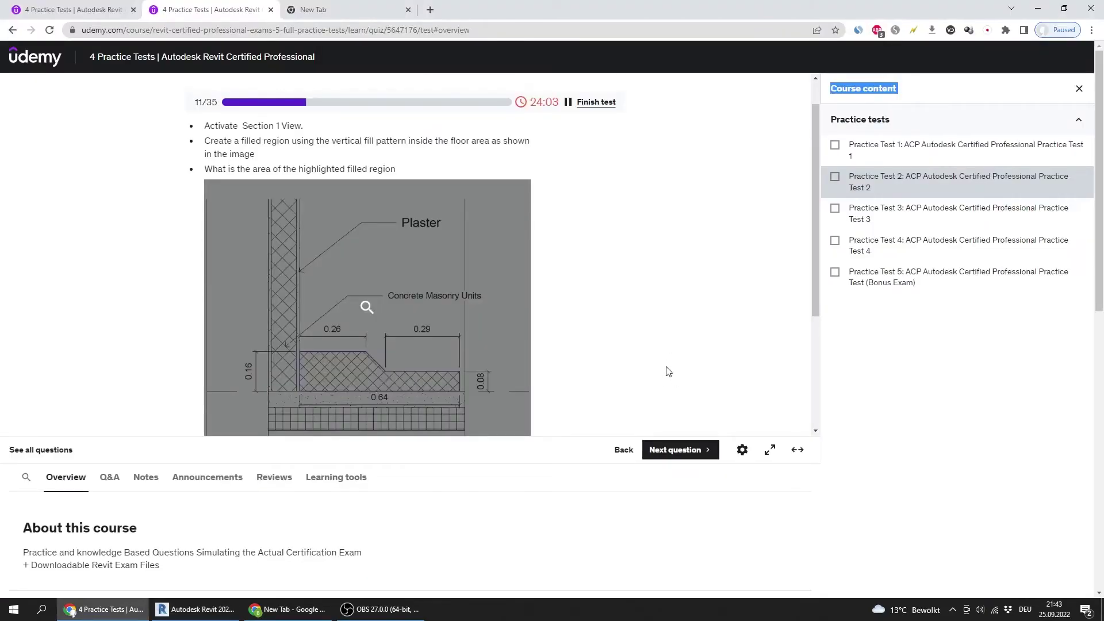
pyautogui.hotkey('alt', 'Tab')
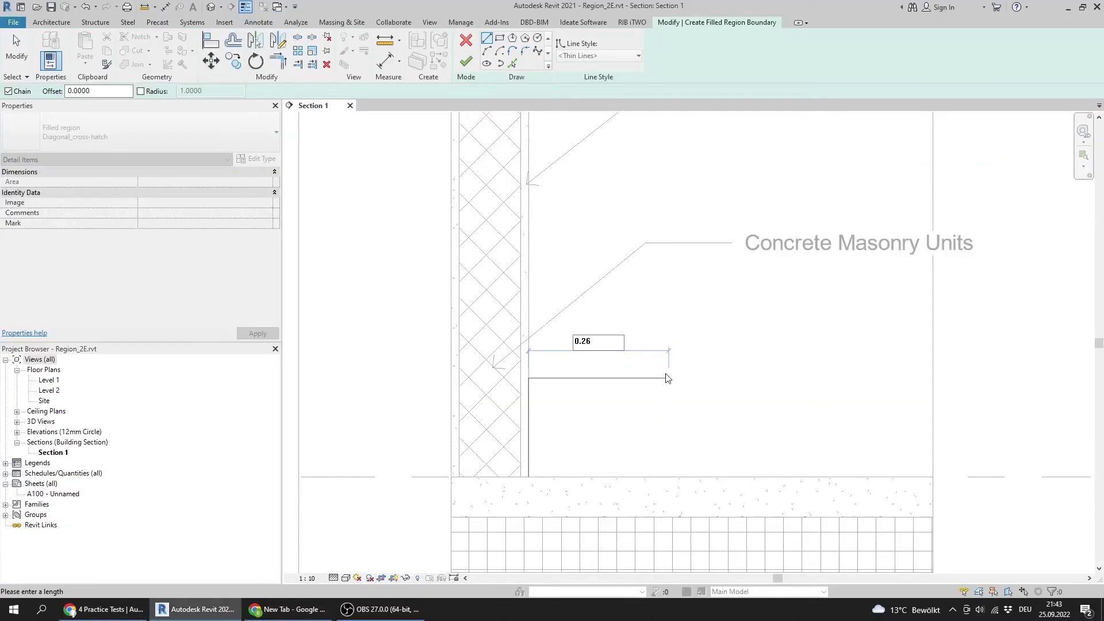
pyautogui.press('Return')
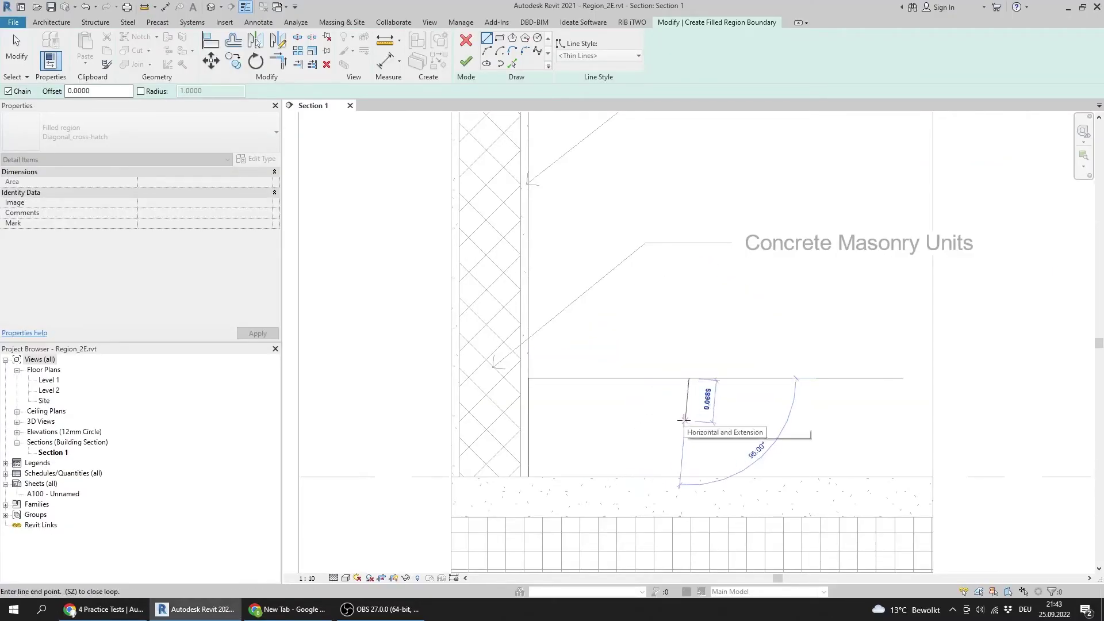
# Step: Recheck the base dimension in the Udemy image and draw the region's bottom edge 0.64 along the top of the floor from the plaster face
pyautogui.moveTo(700, 421); pyautogui.dragTo(654, 417, button='middle')
pyautogui.hotkey('alt', 'Tab')
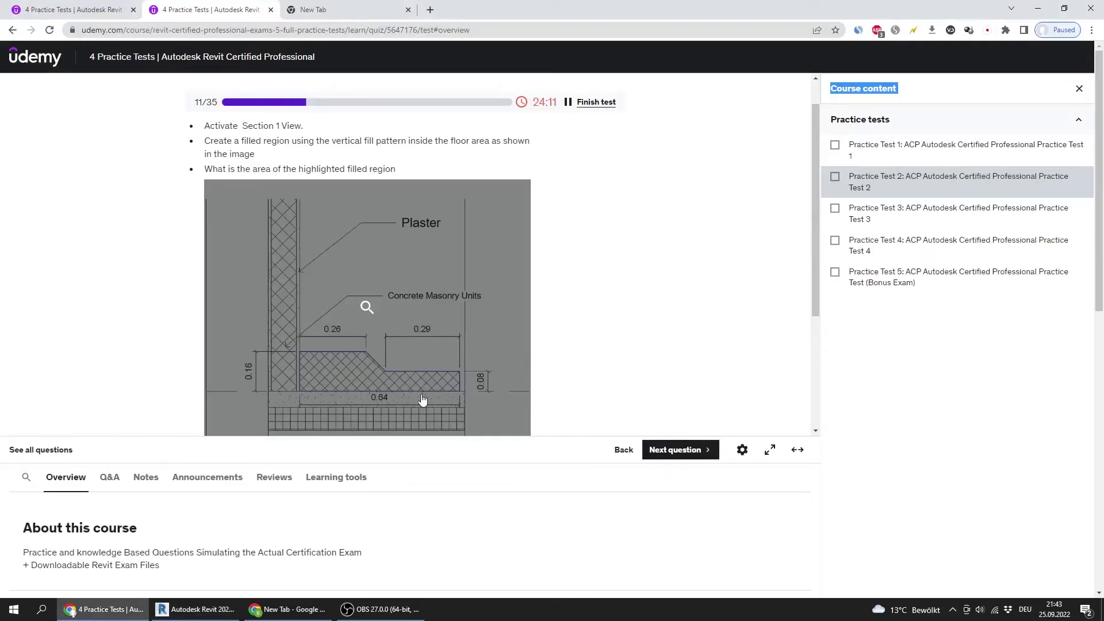
pyautogui.hotkey('alt', 'Tab')
pyautogui.click(493, 482)
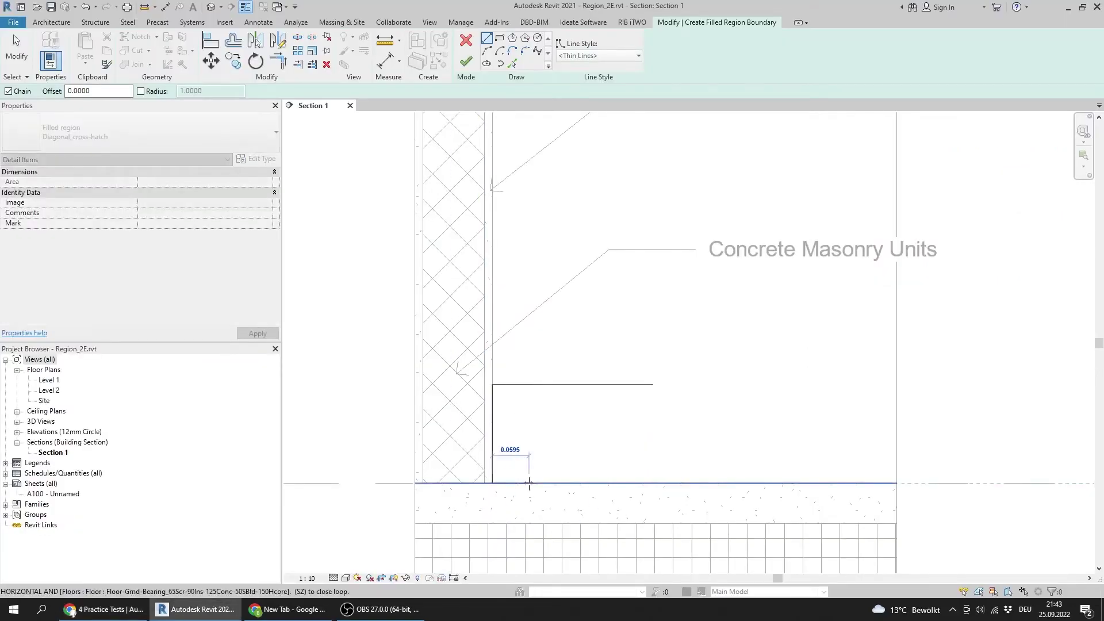
pyautogui.write('0')
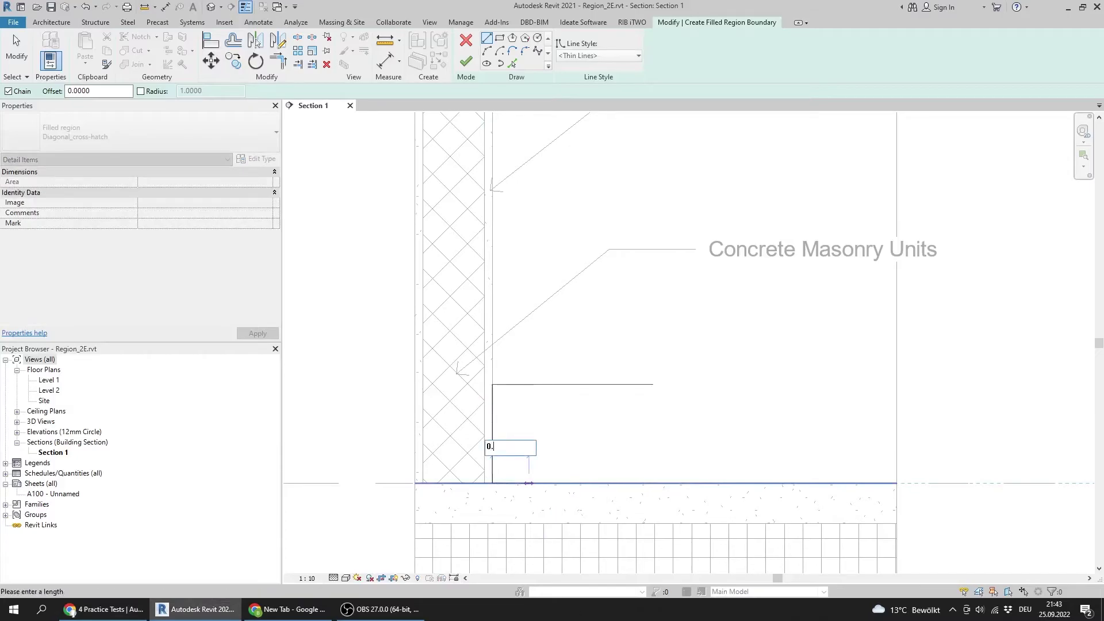
pyautogui.write('.64')
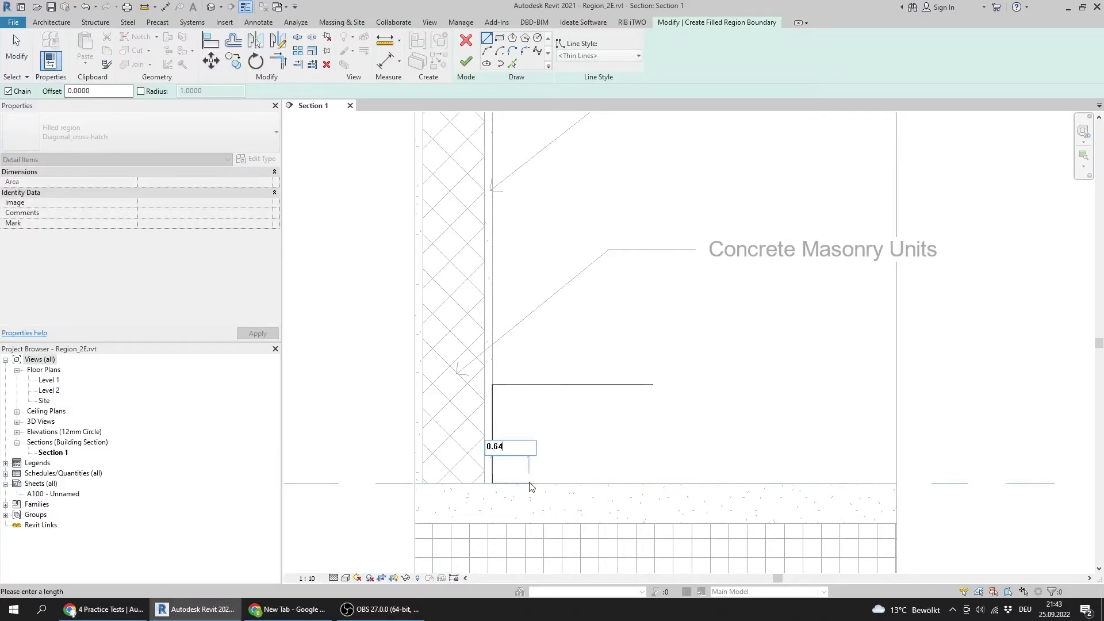
pyautogui.hotkey('alt', 'Tab')
pyautogui.hotkey('alt', 'Tab')
pyautogui.press('Return')
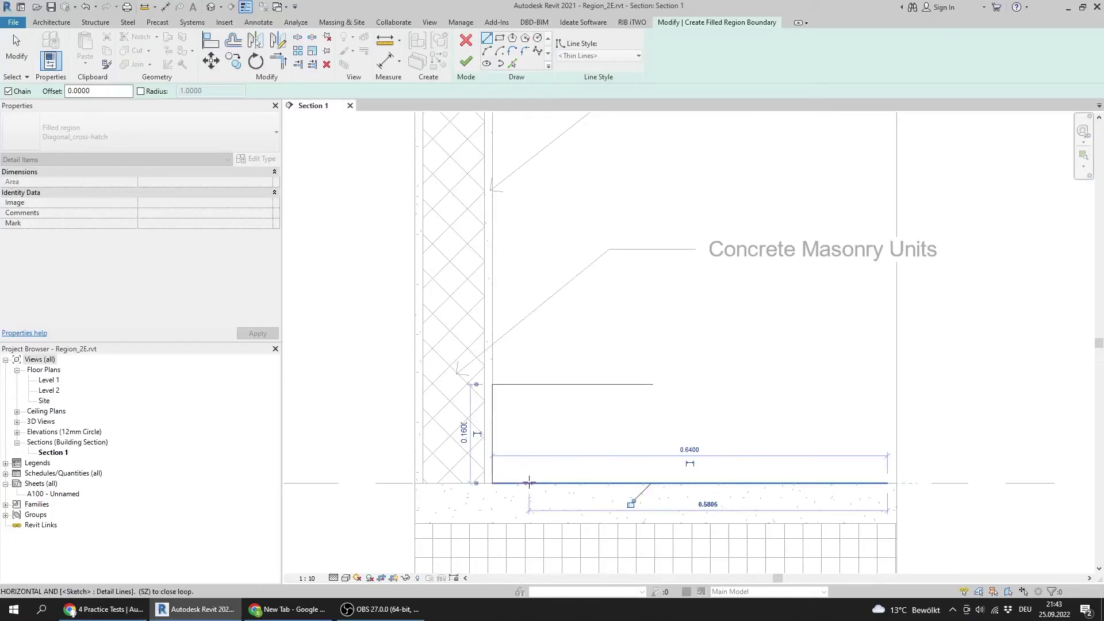
# Step: Check the shorter side's height in the Udemy image and draw the region's outer vertical edge 0.08 upward from the bottom edge's free end
pyautogui.hotkey('alt', 'Tab')
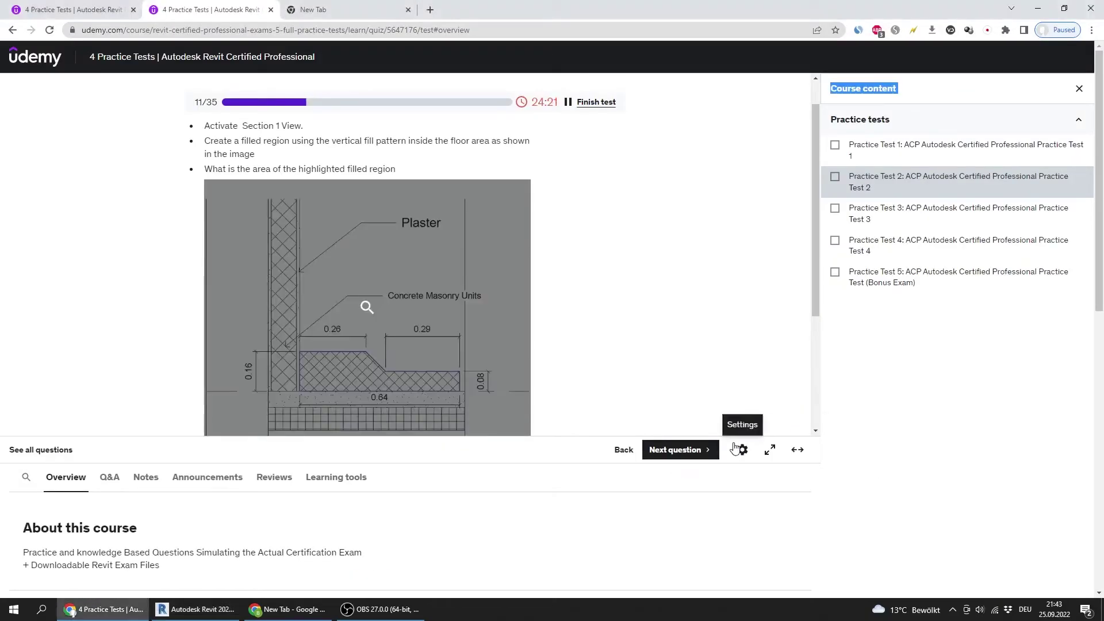
pyautogui.hotkey('alt', 'Tab')
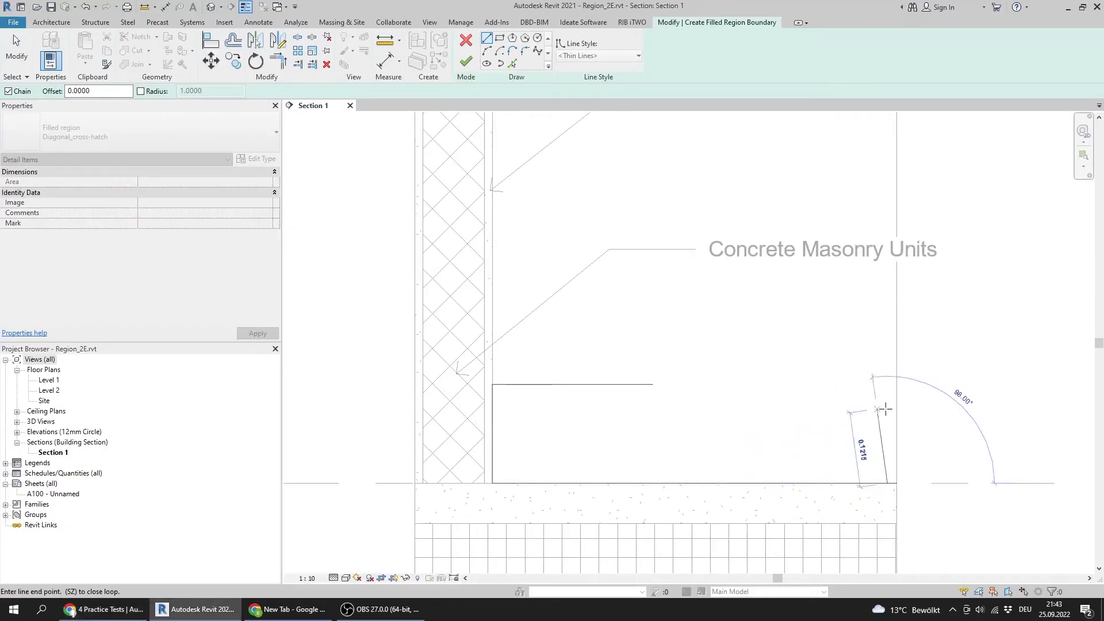
pyautogui.write('0.08')
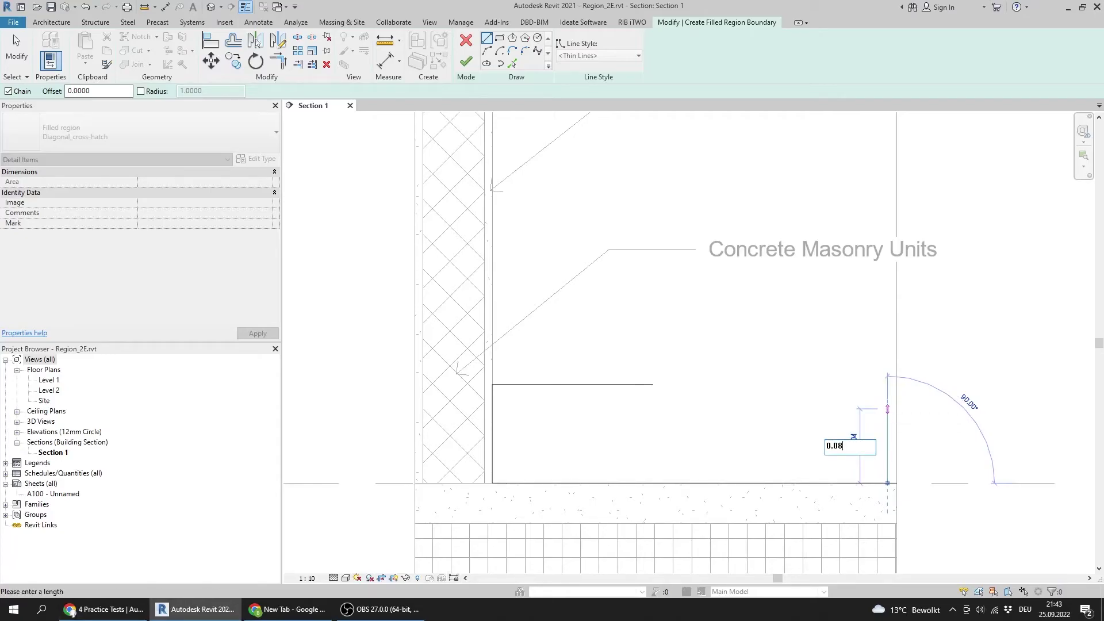
pyautogui.press('Return')
# Step: Check the lower step's length in the Udemy image and draw its horizontal edge 0.29 back toward the wall
pyautogui.hotkey('alt', 'Tab')
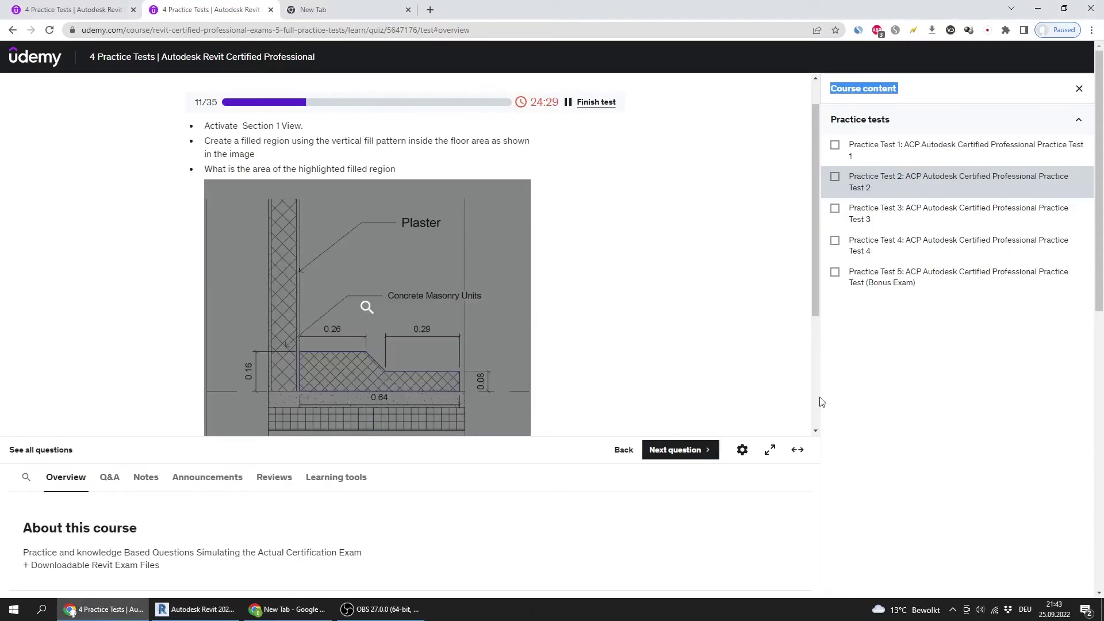
pyautogui.hotkey('alt', 'Tab')
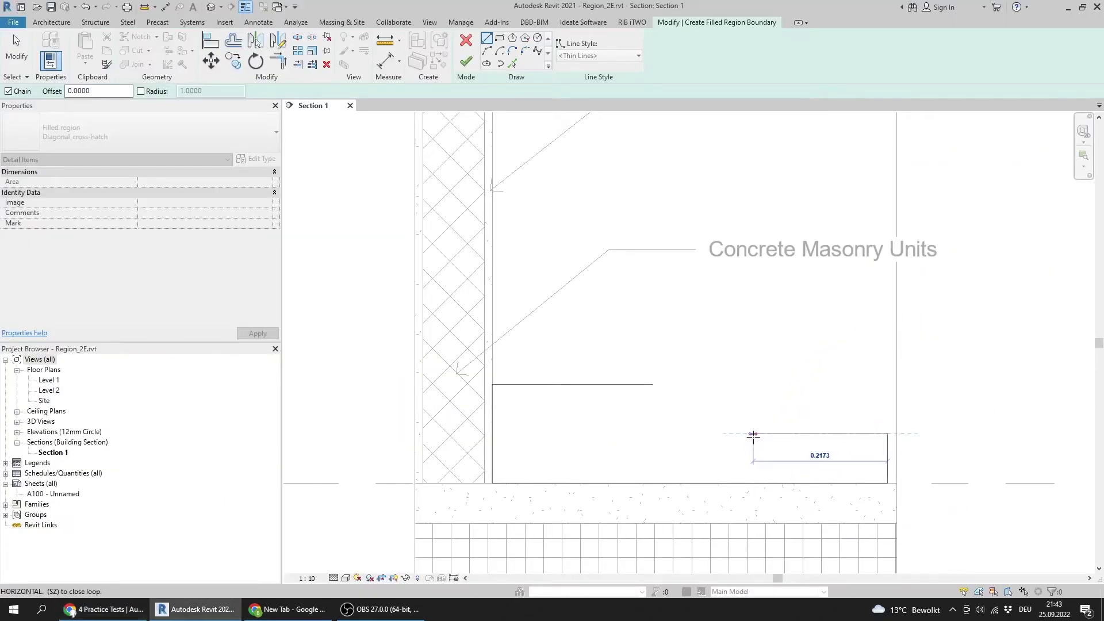
pyautogui.write('0.')
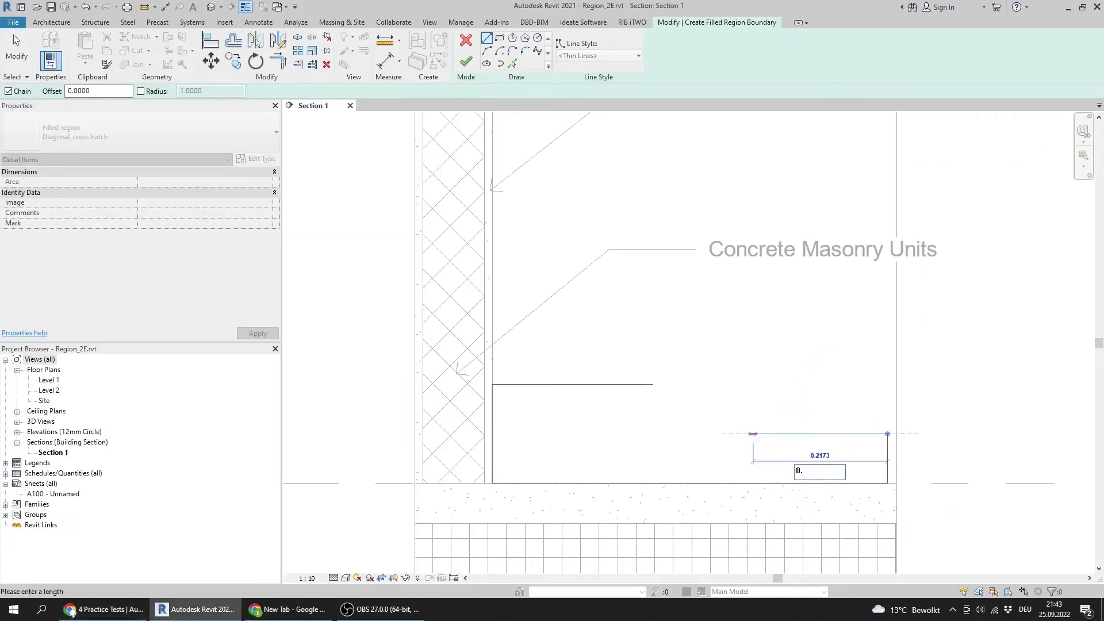
pyautogui.write('29')
pyautogui.press('Return')
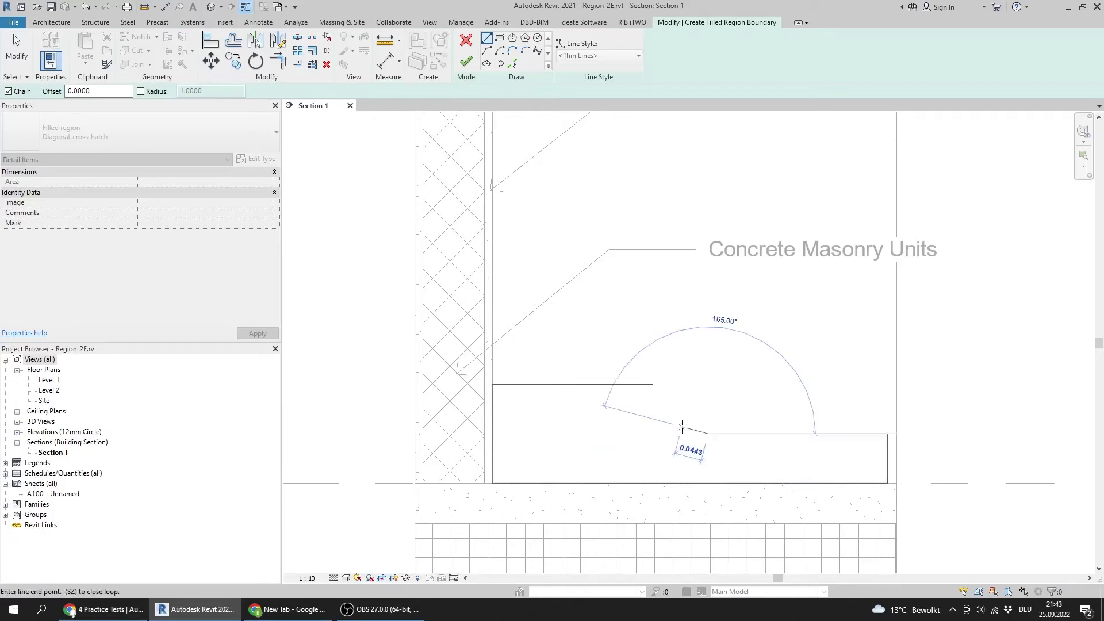
# Step: Close the boundary with a sloped line to the end of the 0.26 top edge and finish the filled region
pyautogui.click(652, 386)
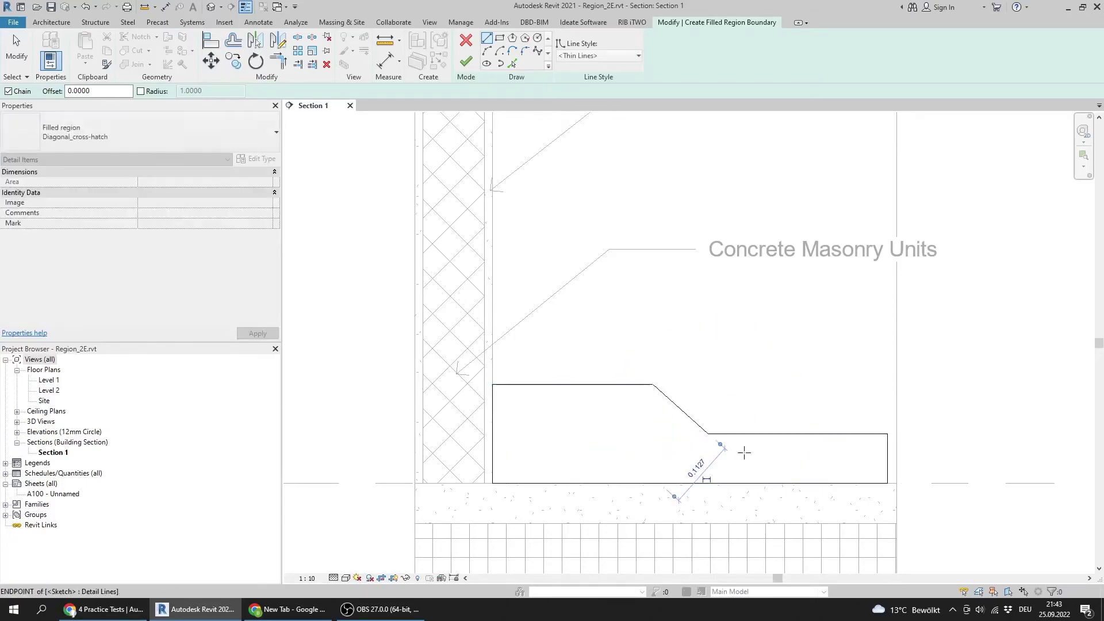
pyautogui.press('Escape')
pyautogui.click(466, 61)
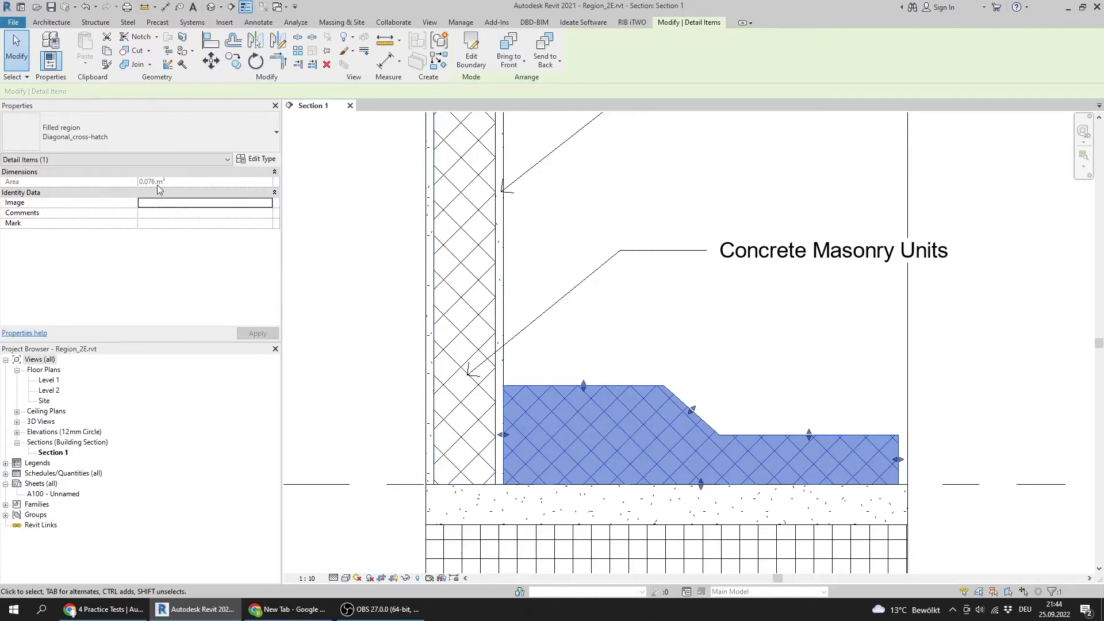
# Step: Switch to the Udemy test, compare the region's area with question 11's answer options and resume the paused test
pyautogui.hotkey('alt', 'Tab')
pyautogui.scroll(-3, 242, 334)
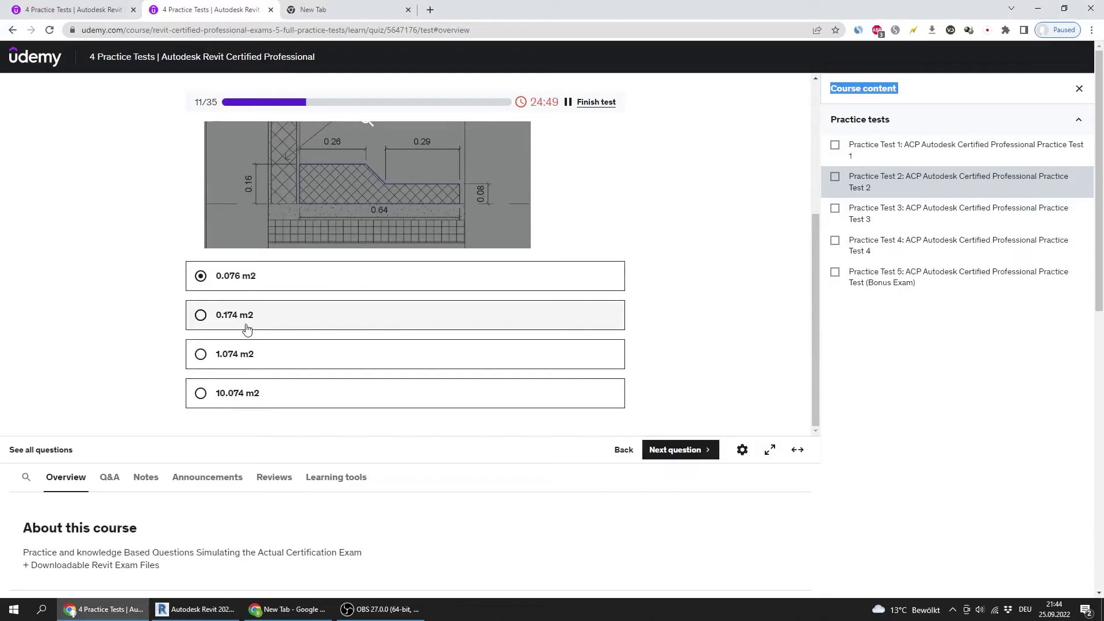
pyautogui.scroll(2, 236, 298)
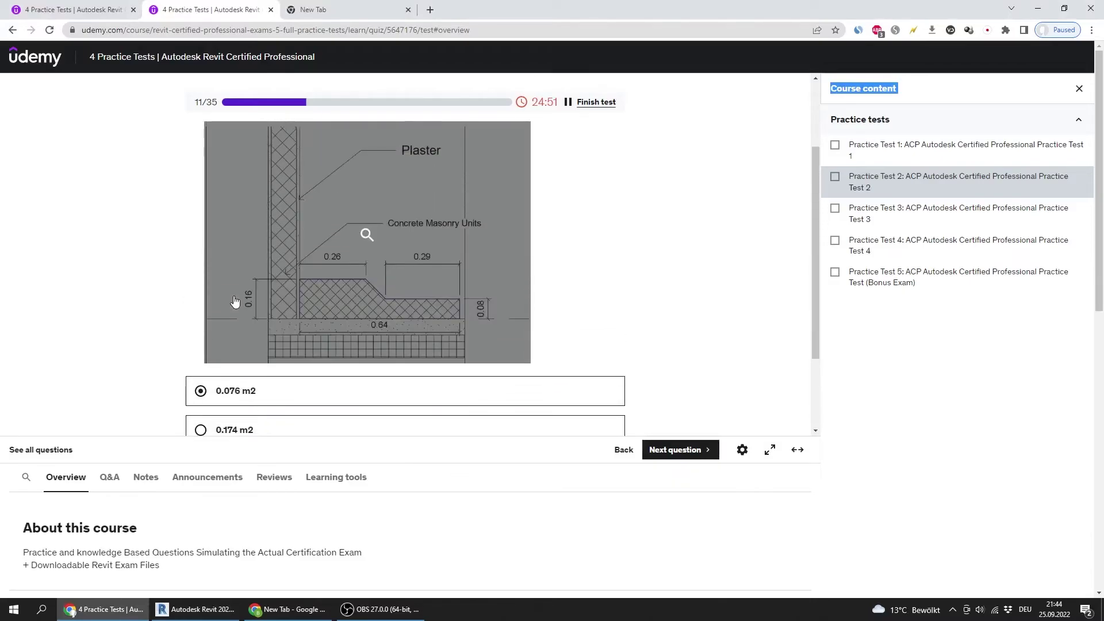
pyautogui.scroll(2, 235, 301)
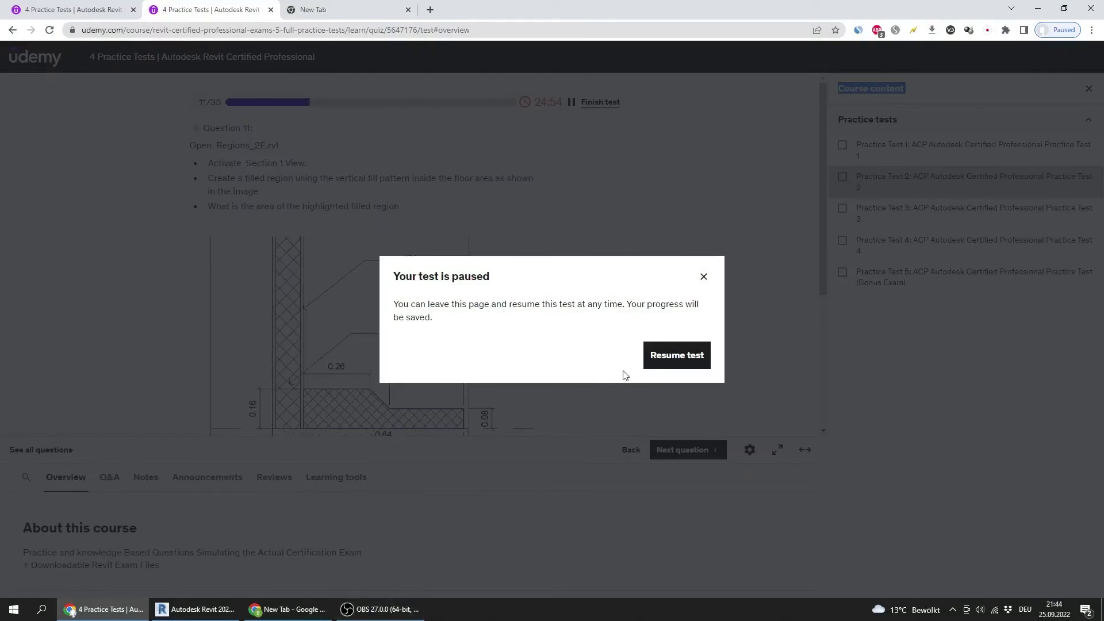
pyautogui.scroll(-4, 637, 369)
pyautogui.click(647, 362)
# Step: Switch to Revit for question 12 and open Building_2E.rvt from the Practice Test 2 folder
pyautogui.hotkey('alt', 'Tab')
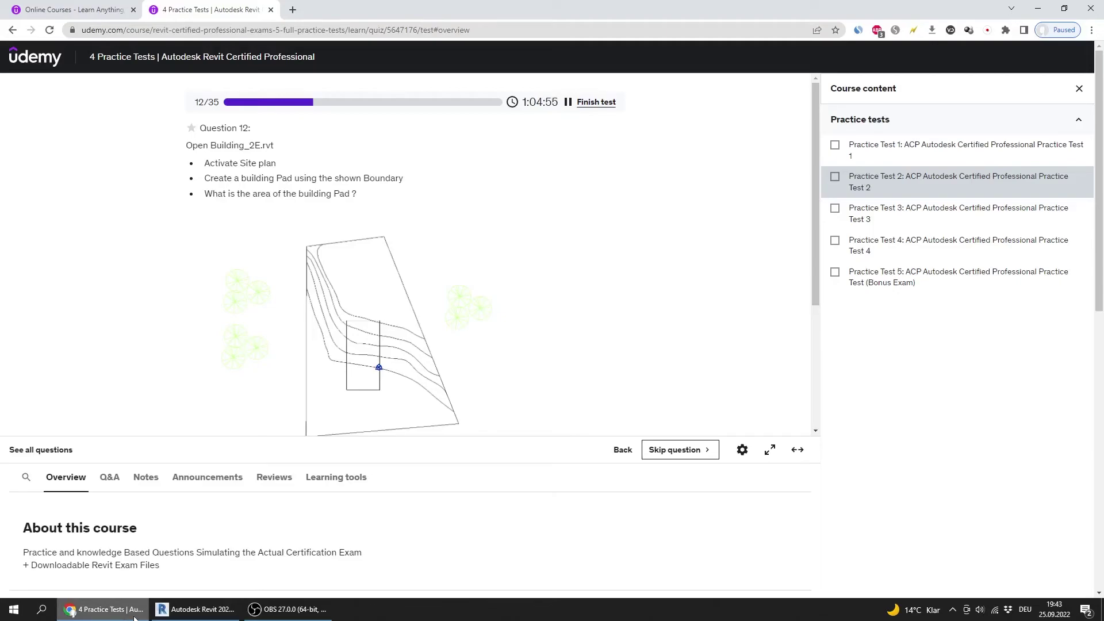
pyautogui.moveTo(185, 611)
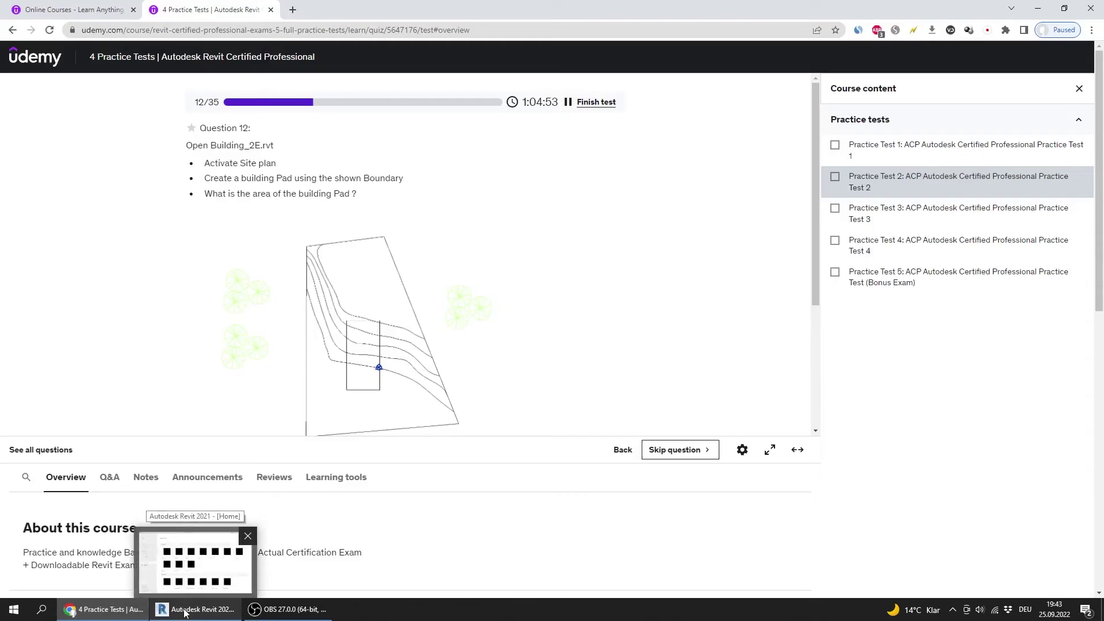
pyautogui.click(361, 260)
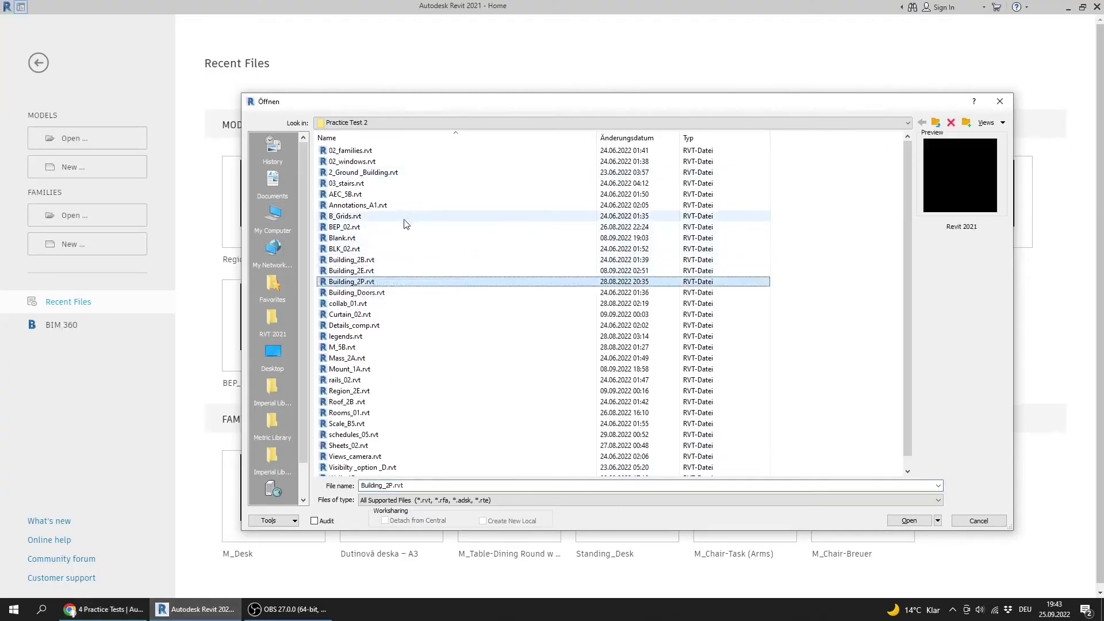
pyautogui.doubleClick(364, 272)
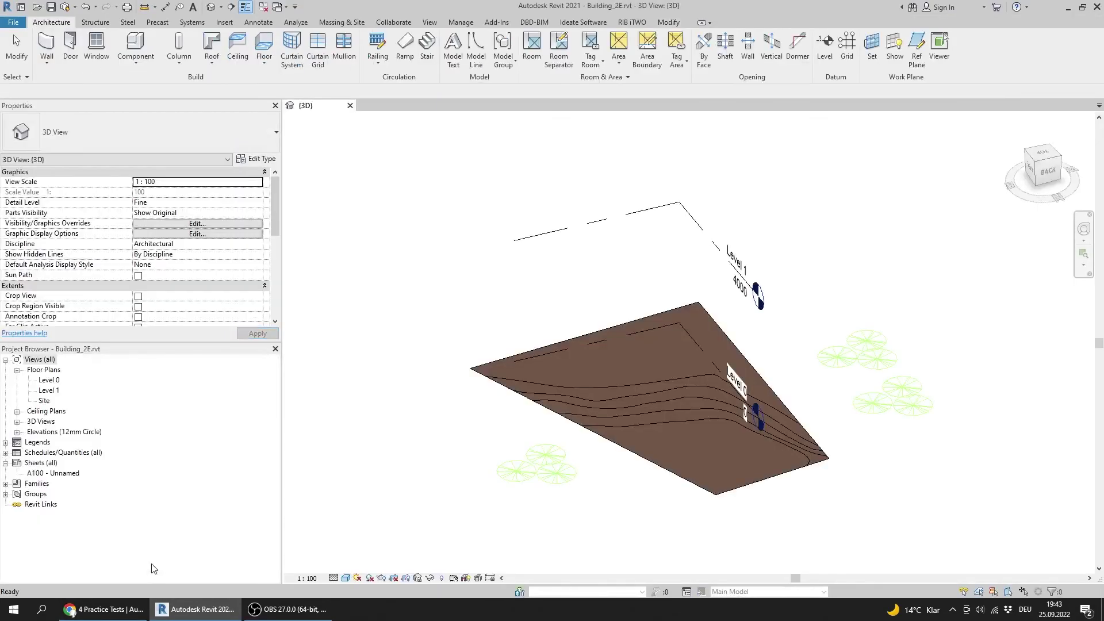
# Step: Recheck question 12's instructions in the Udemy test and open the Site floor plan in Revit
pyautogui.click(70, 611)
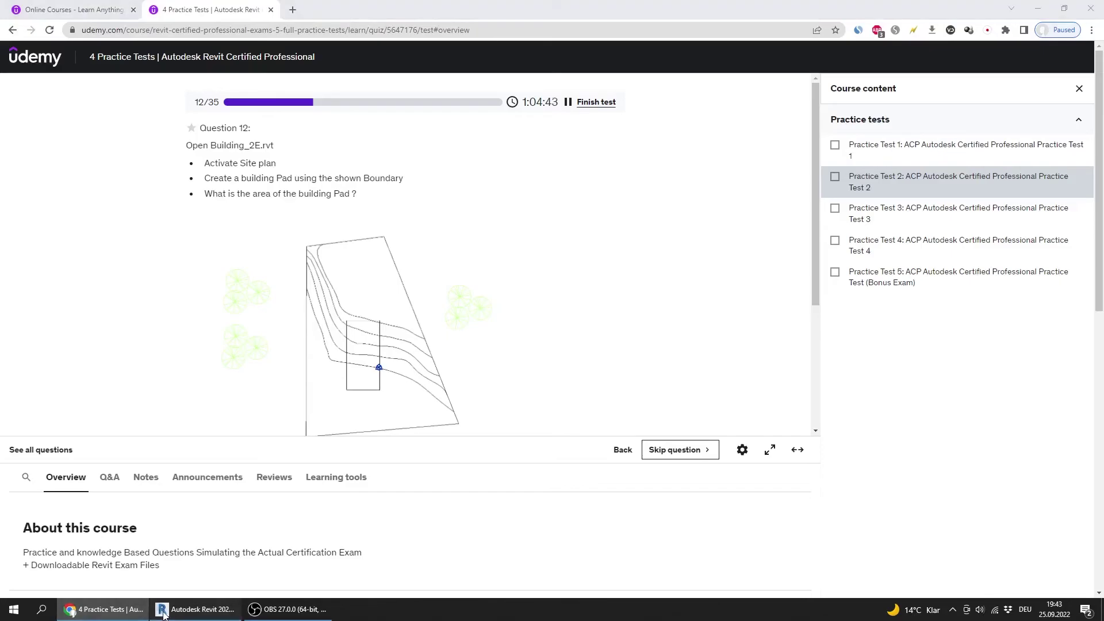
pyautogui.hotkey('alt', 'Tab')
pyautogui.doubleClick(50, 402)
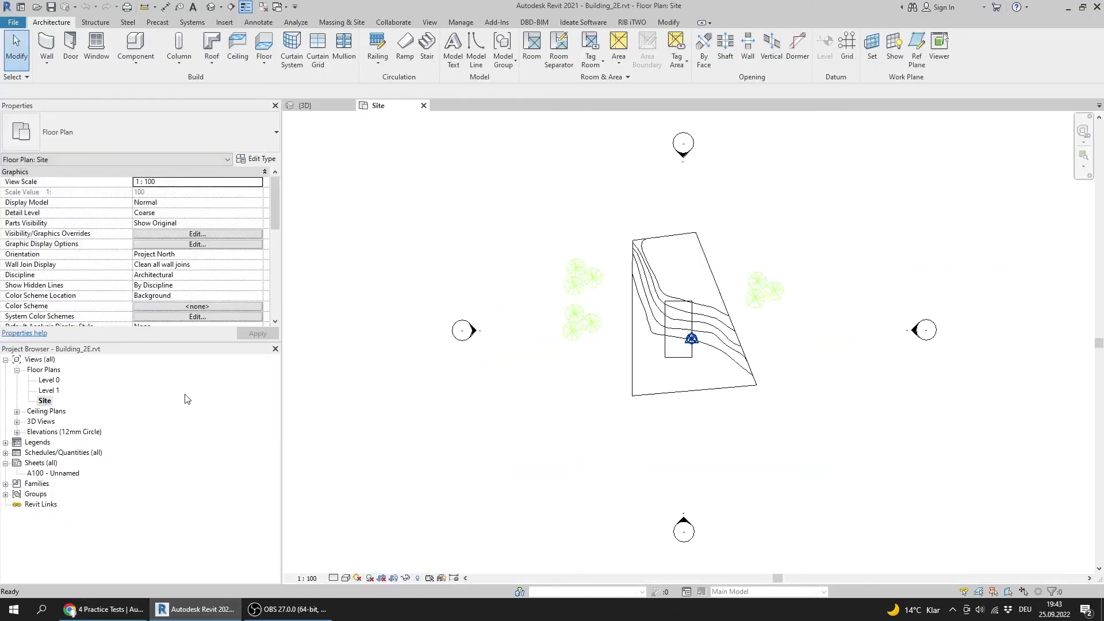
# Step: Review question 12's boundary image in the Udemy test and start a Building Pad boundary sketch in Revit's Site plan
pyautogui.click(106, 611)
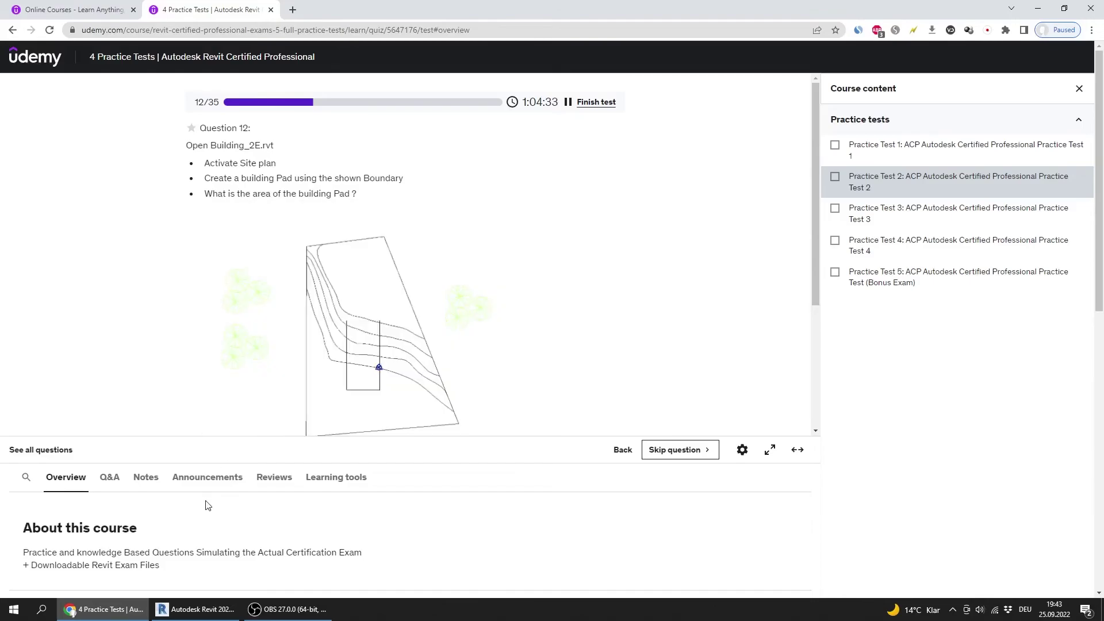
pyautogui.click(196, 610)
pyautogui.moveTo(492, 296); pyautogui.dragTo(568, 321, button='middle')
pyautogui.scroll(2, 512, 441)
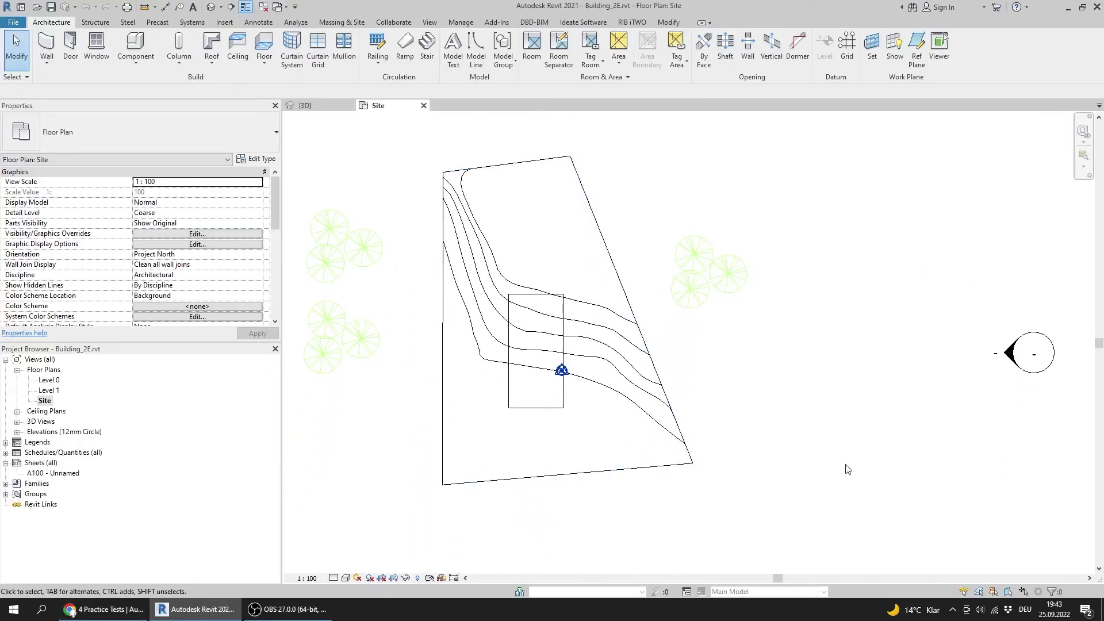
pyautogui.moveTo(621, 359); pyautogui.dragTo(629, 372, button='middle')
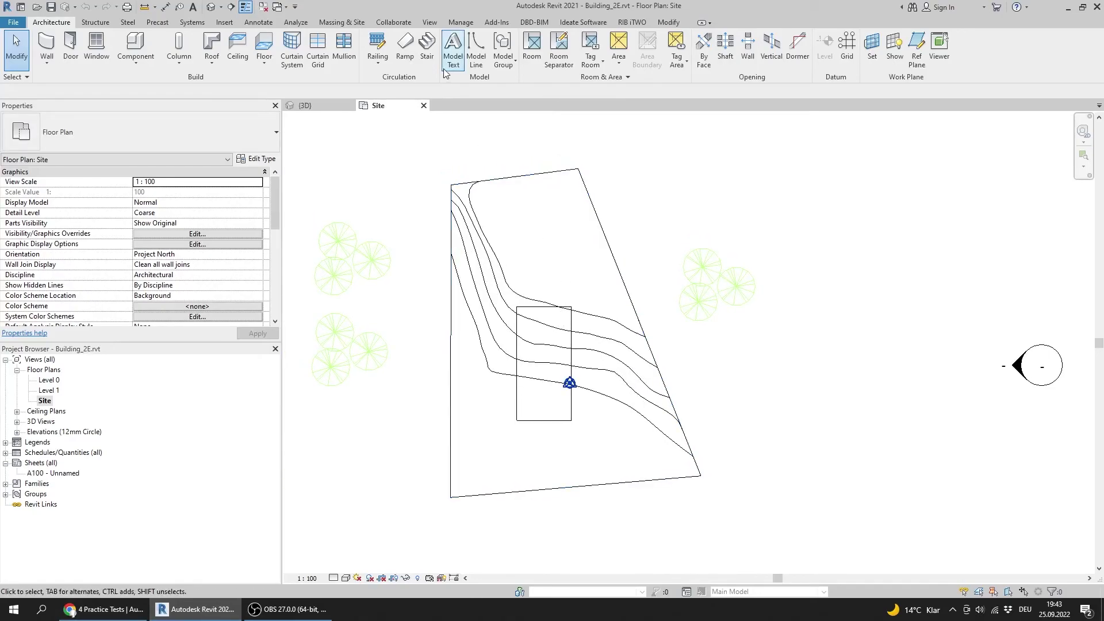
pyautogui.click(259, 23)
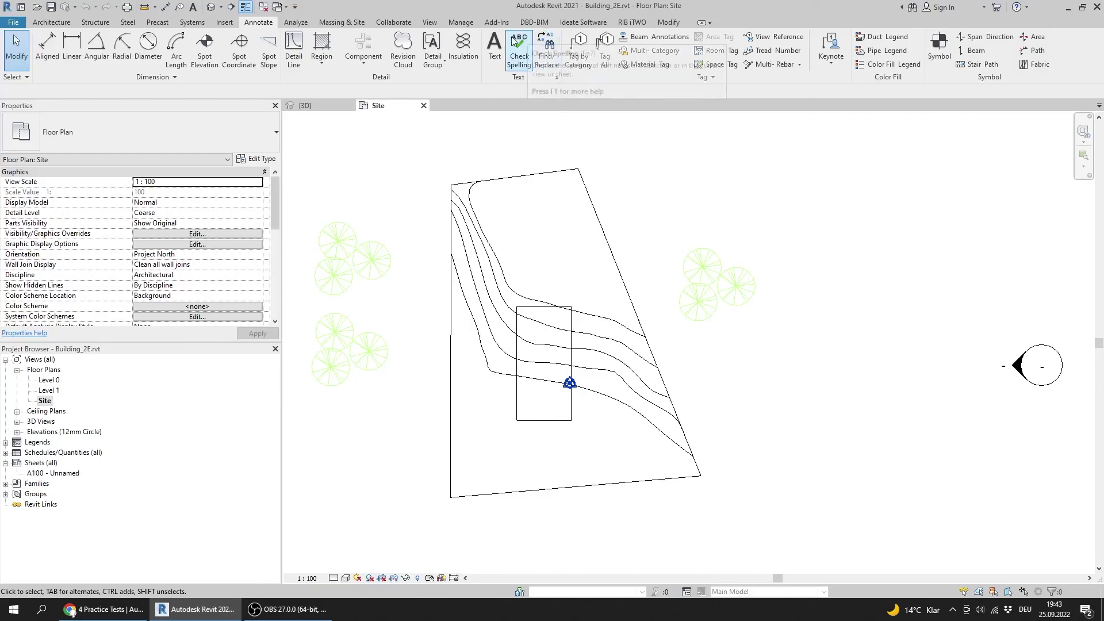
pyautogui.click(334, 26)
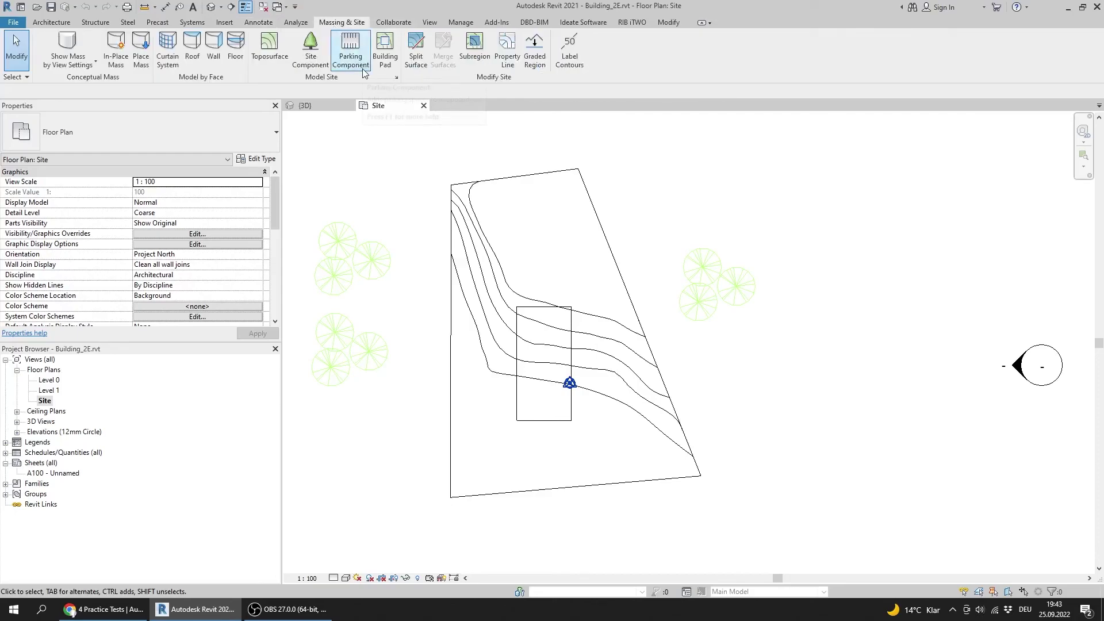
pyautogui.click(385, 67)
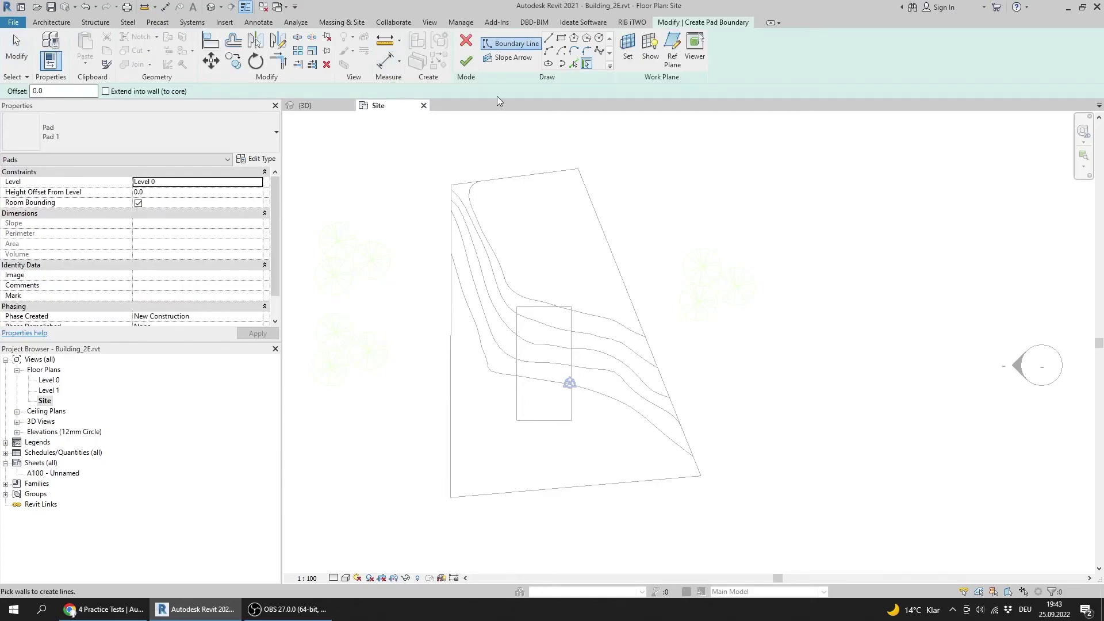
# Step: Create the building pad by picking the four edges of the small rectangular property line as its boundary and finishing the sketch
pyautogui.click(573, 63)
pyautogui.click(517, 369)
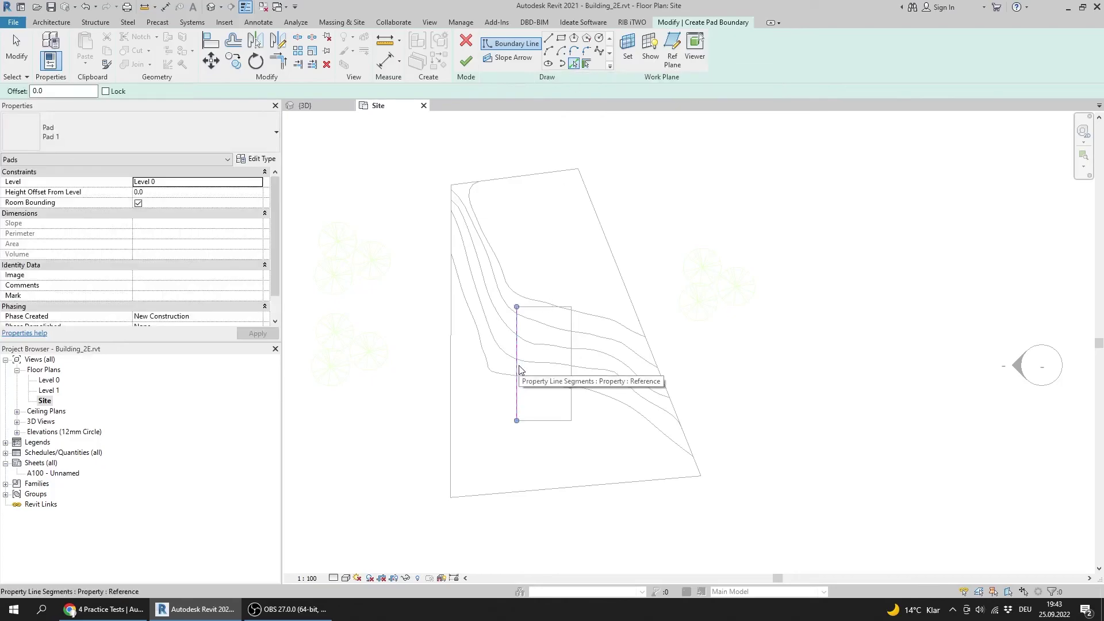
pyautogui.click(554, 308)
pyautogui.click(571, 333)
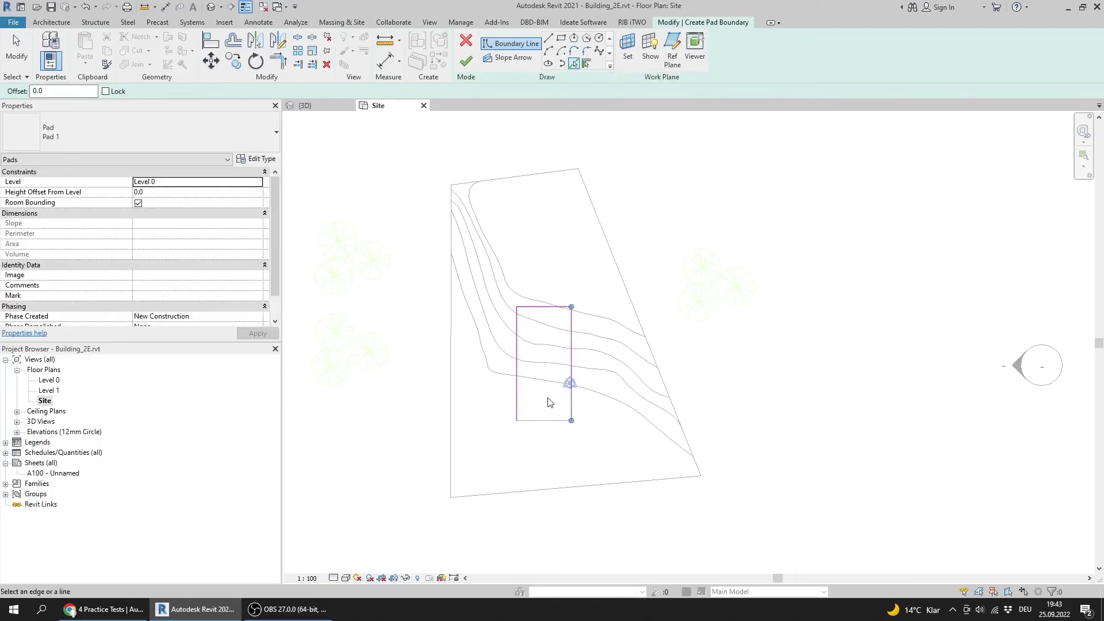
pyautogui.click(551, 420)
pyautogui.click(466, 62)
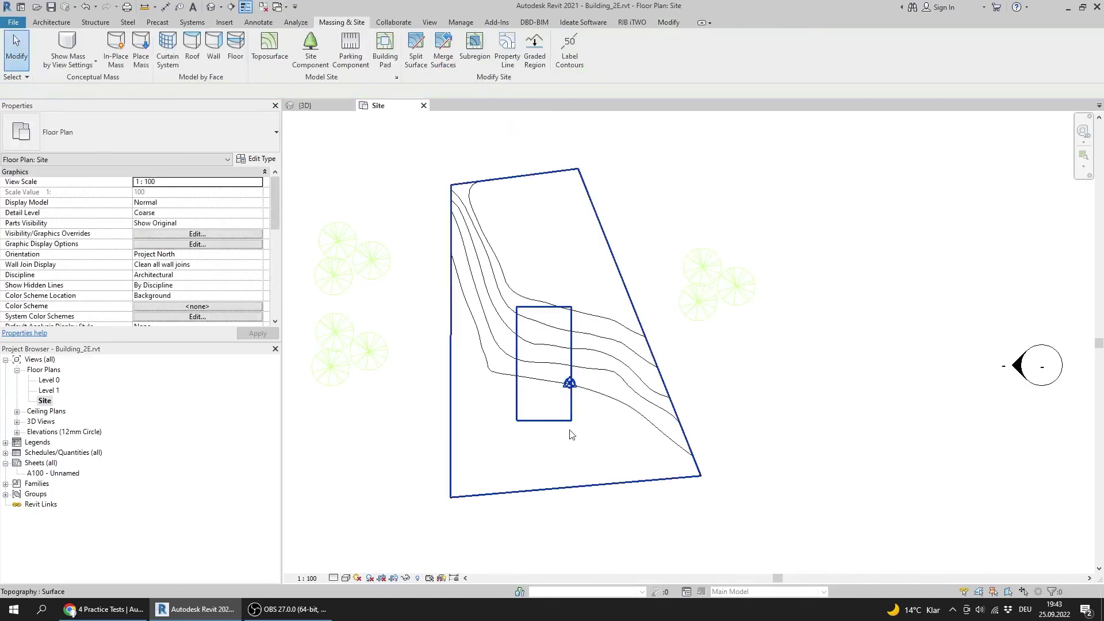
# Step: Check the area of the rectangular property line, switch to the Udemy test and answer question 12 with 5.261 m2
pyautogui.click(554, 421)
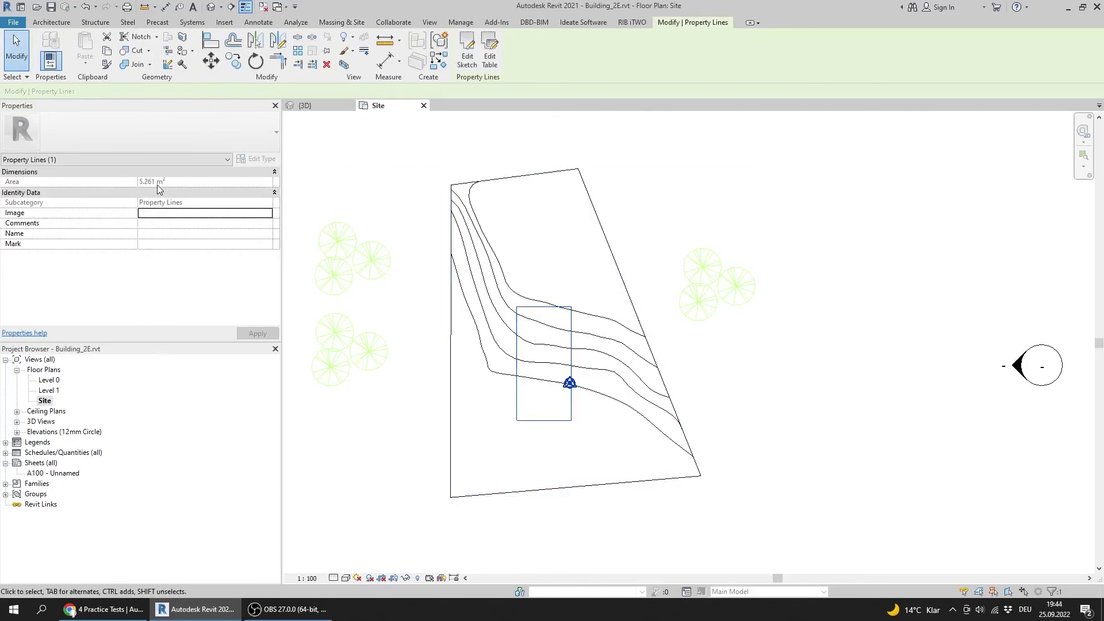
pyautogui.click(104, 609)
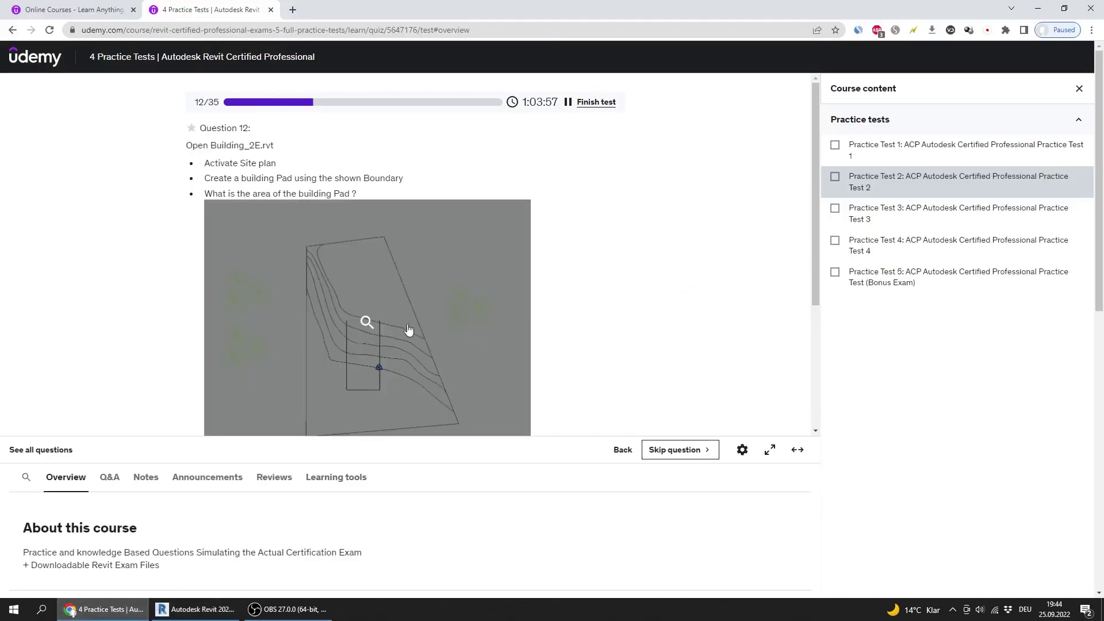
pyautogui.scroll(-3, 387, 305)
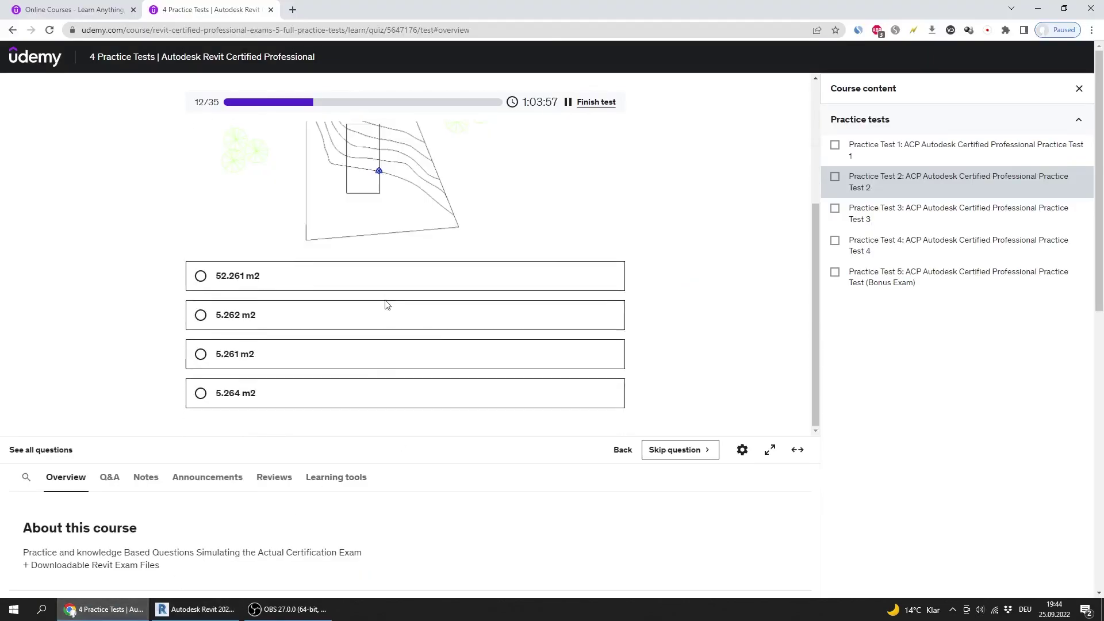
pyautogui.click(283, 355)
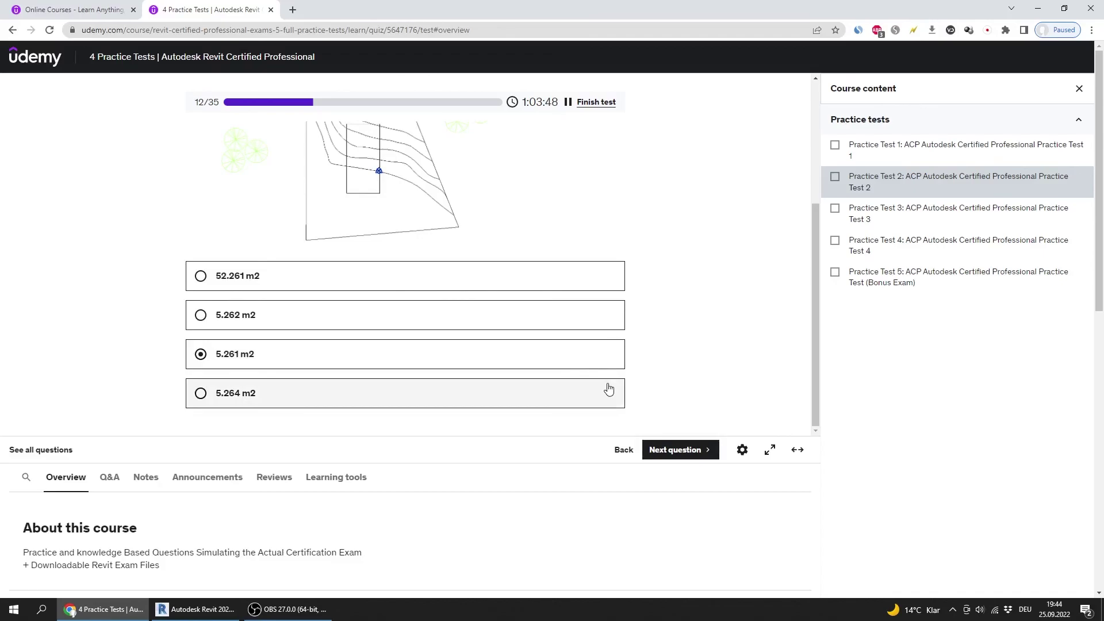
pyautogui.click(287, 609)
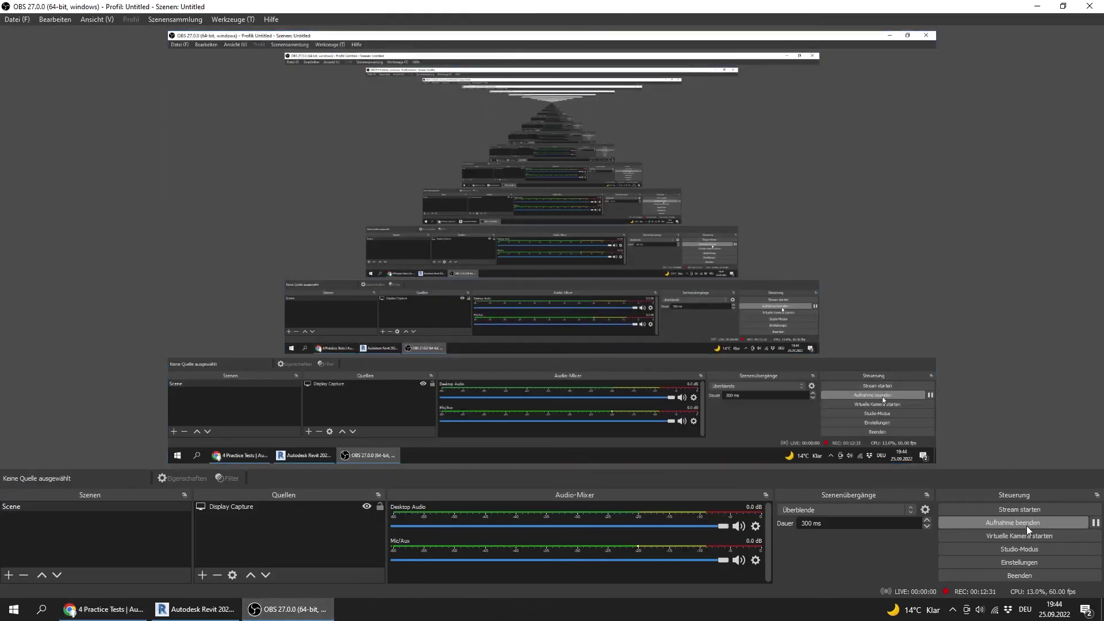